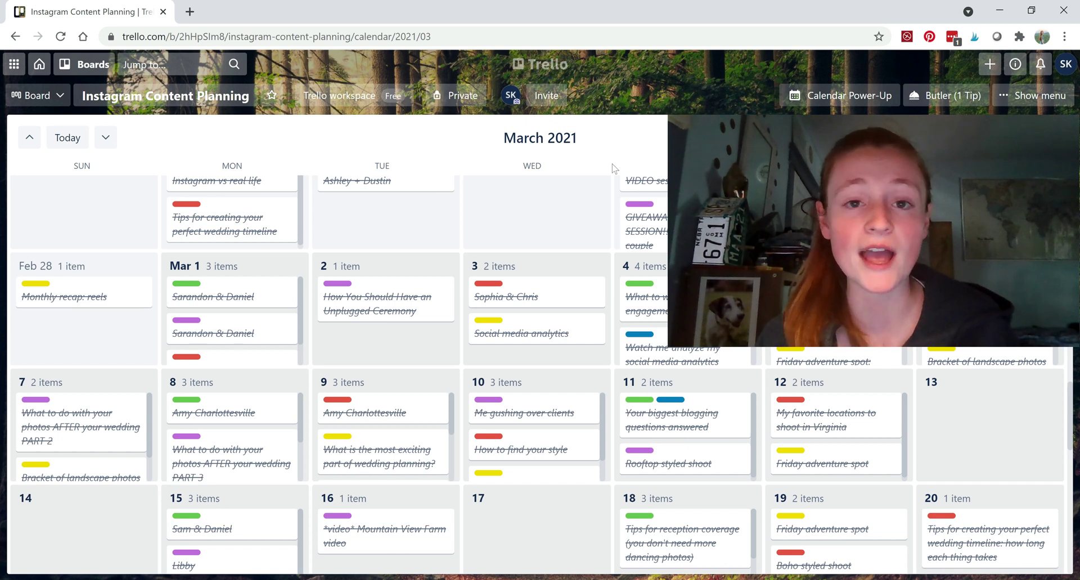
- Open the Instagram Content Planning board from the boards overview and look through its blog, YouTube, Instagram post and reel lists
left_click(554, 67)
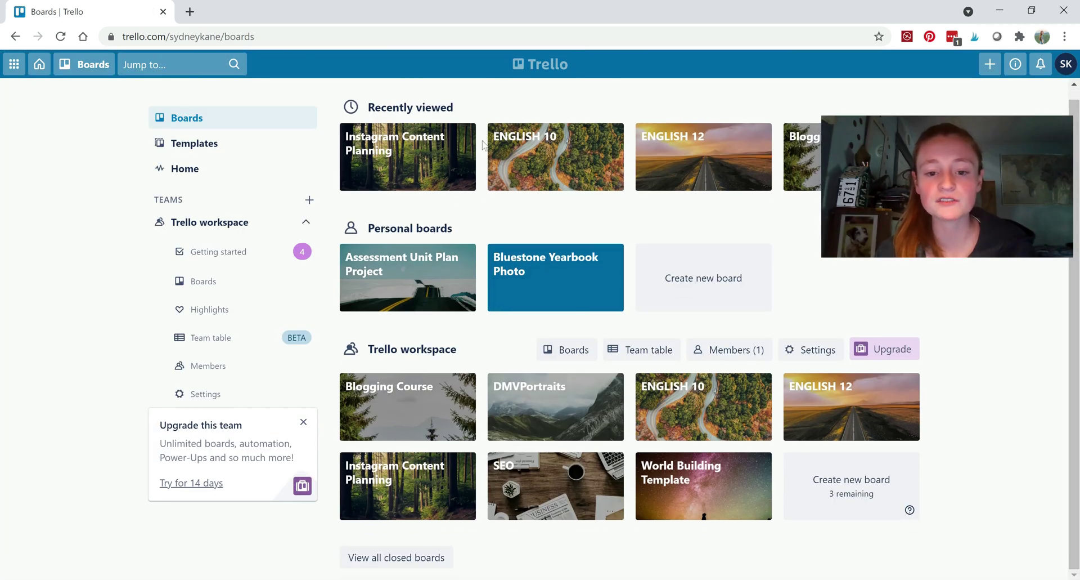
left_click(404, 163)
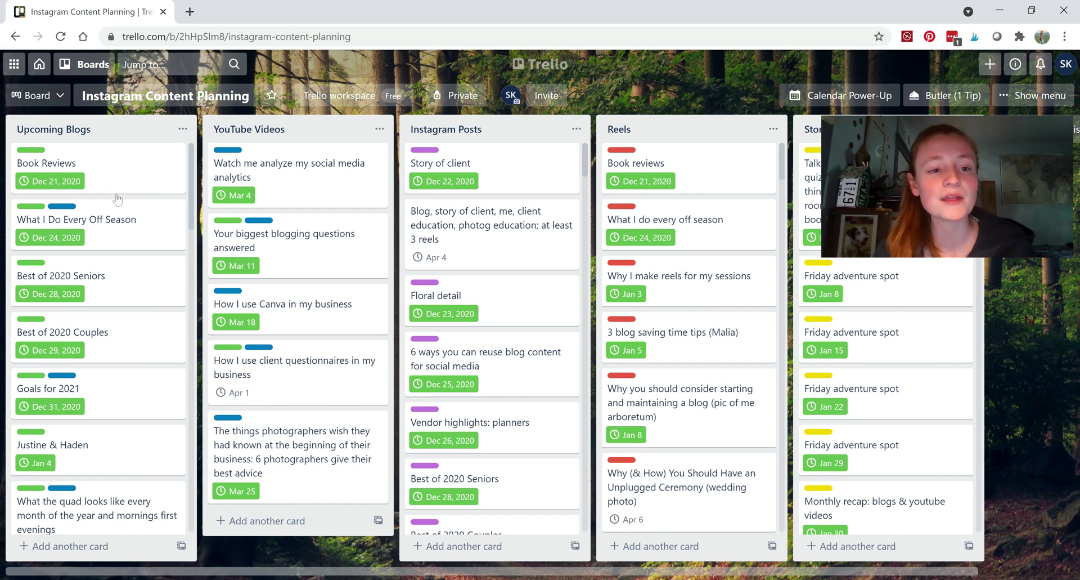
scroll(116, 201, "down", 8)
scroll(115, 201, "up", 8)
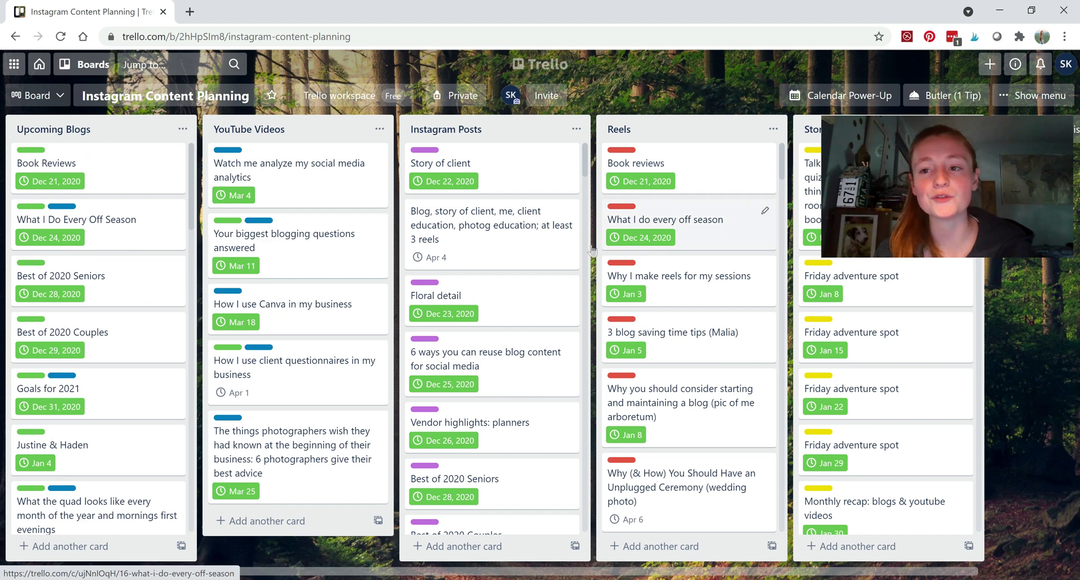
scroll(498, 332, "down", 6)
scroll(498, 332, "up", 6)
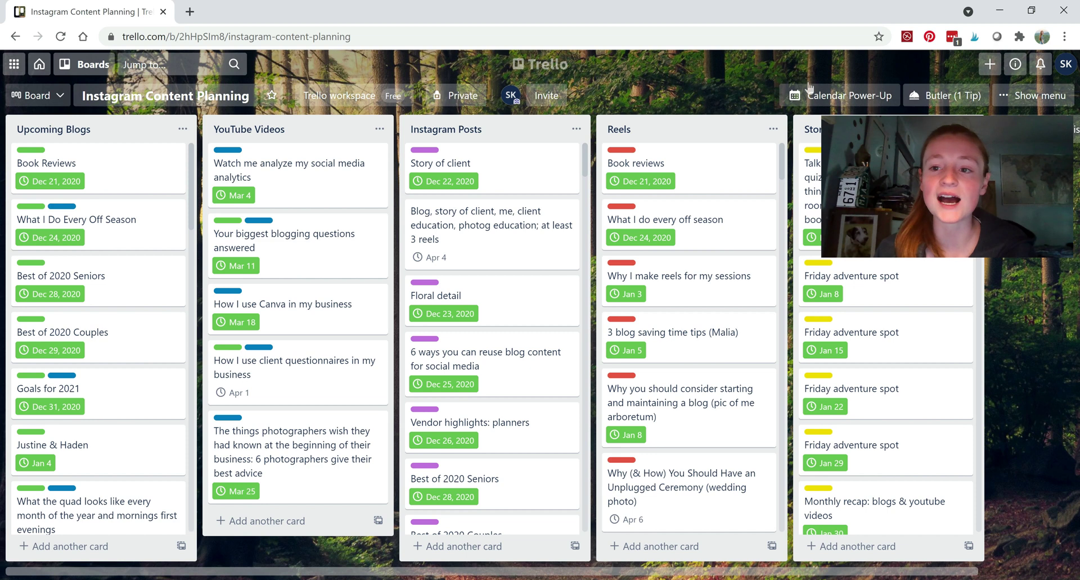
- Show the board in the Calendar Power-Up's monthly view and check where the board's Power-Ups are managed
left_click(850, 101)
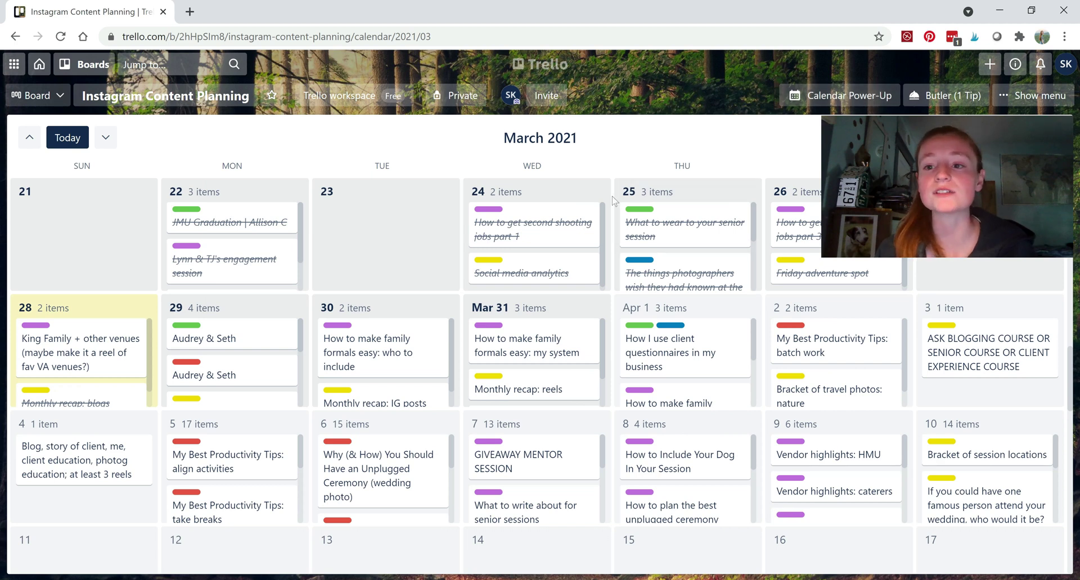
left_click(1007, 97)
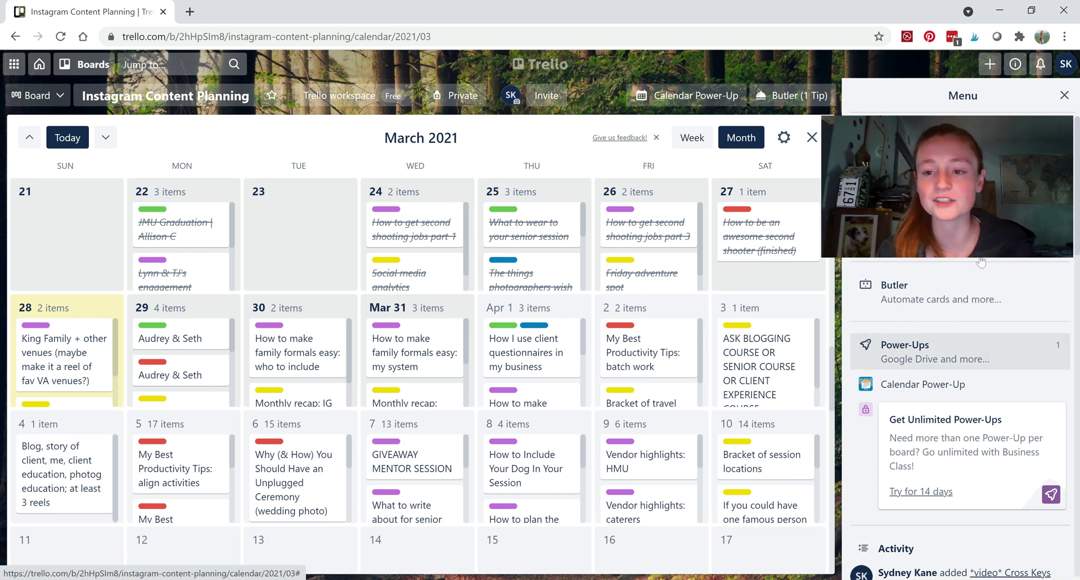
left_click(1064, 96)
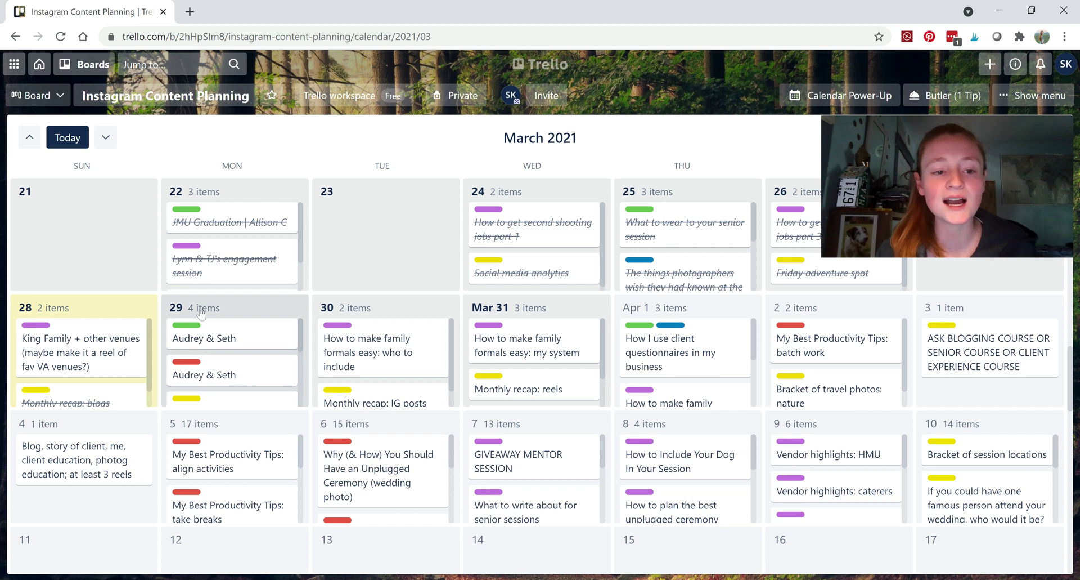
- Examine the scheduled cards and their label colours in the first week of March 2021, especially March 1, 2 and 4
scroll(217, 295, "up", 2)
scroll(217, 294, "up", 4)
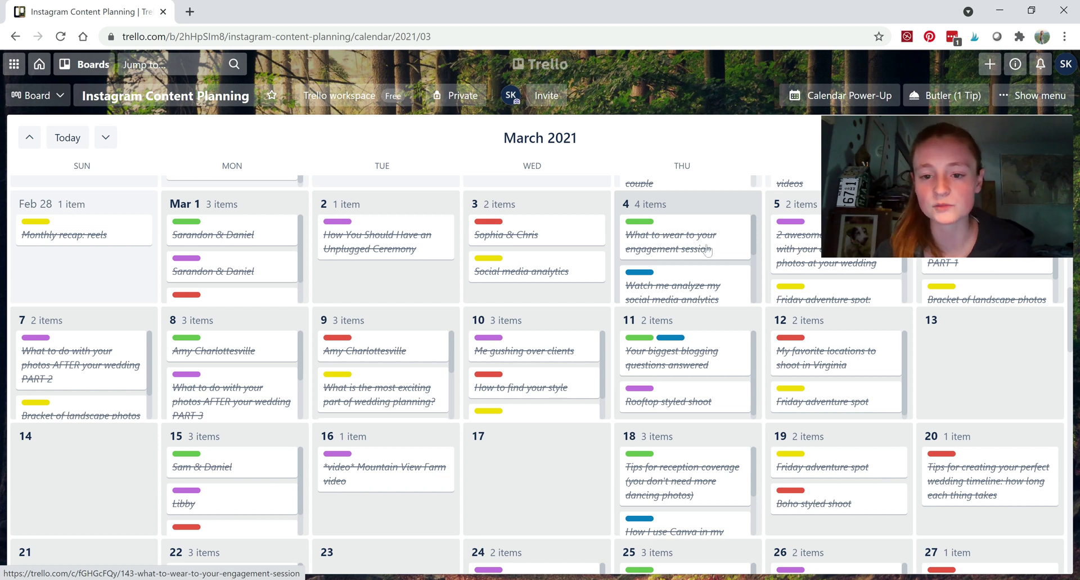
scroll(716, 244, "down", 2)
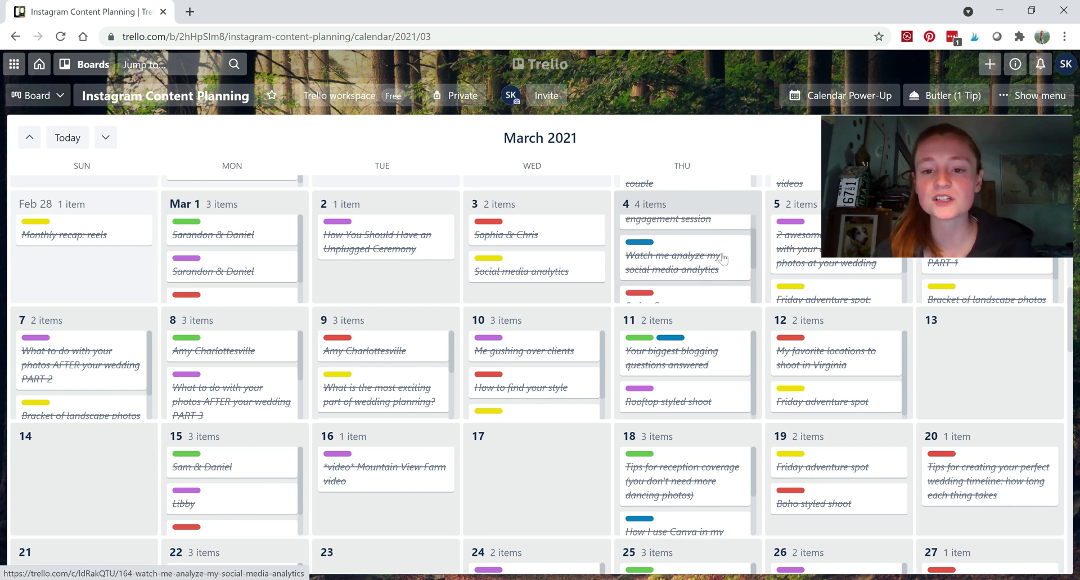
scroll(683, 261, "up", 1)
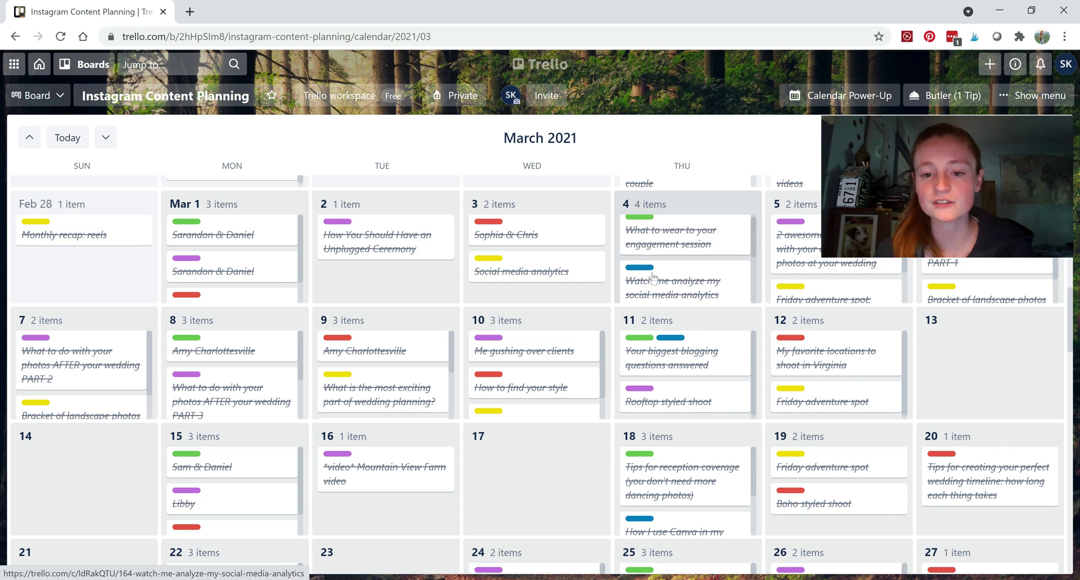
scroll(646, 274, "up", 1)
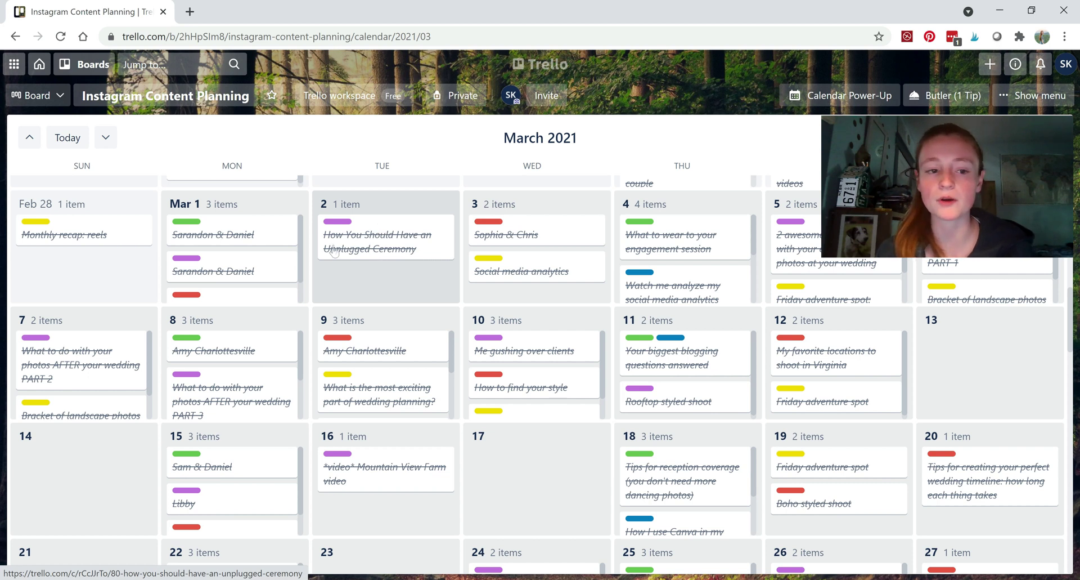
scroll(236, 270, "down", 1)
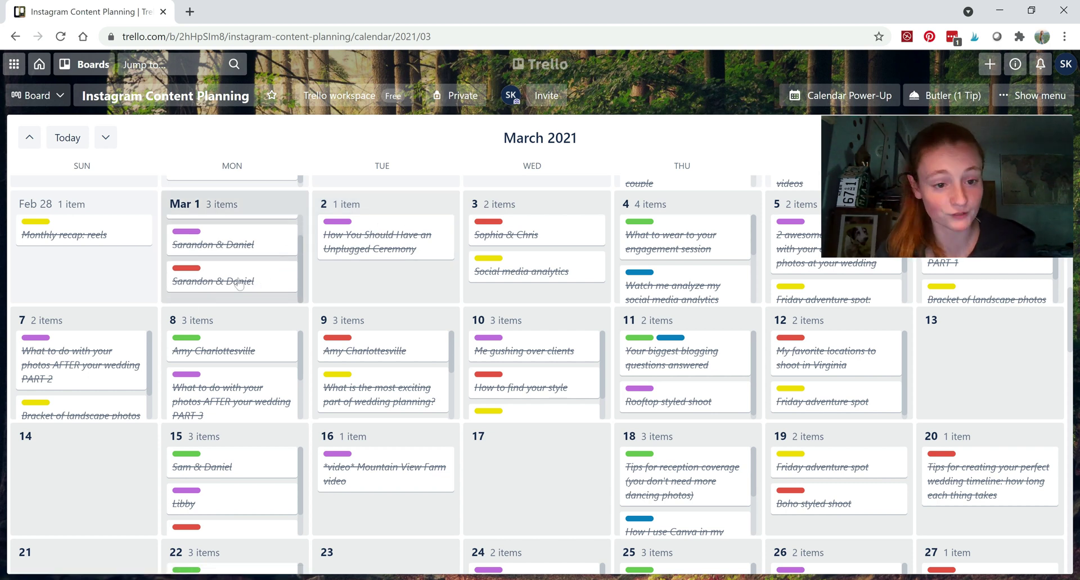
scroll(236, 270, "up", 1)
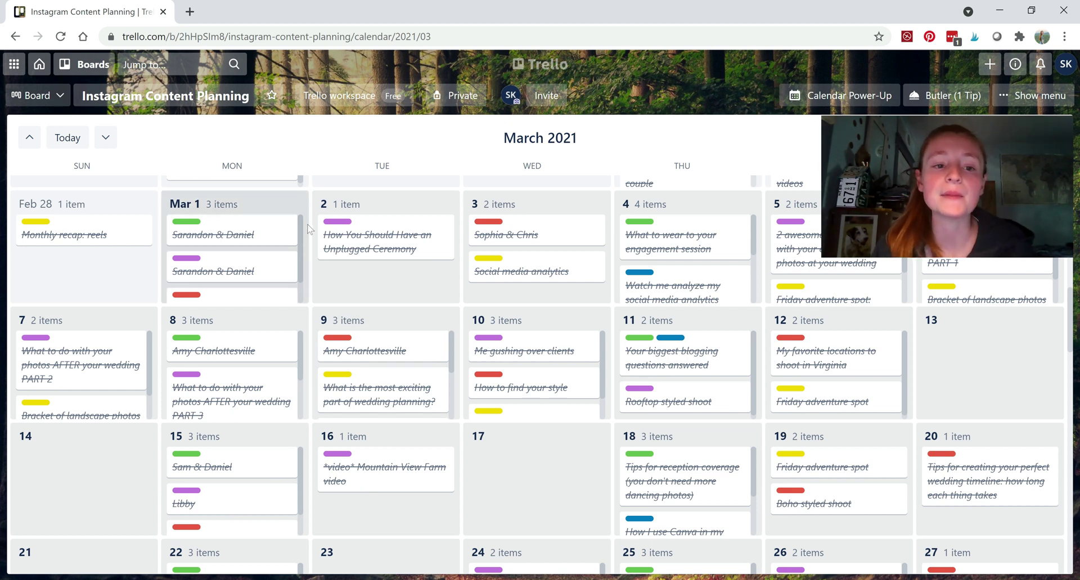
scroll(312, 223, "down", 1)
scroll(311, 233, "up", 1)
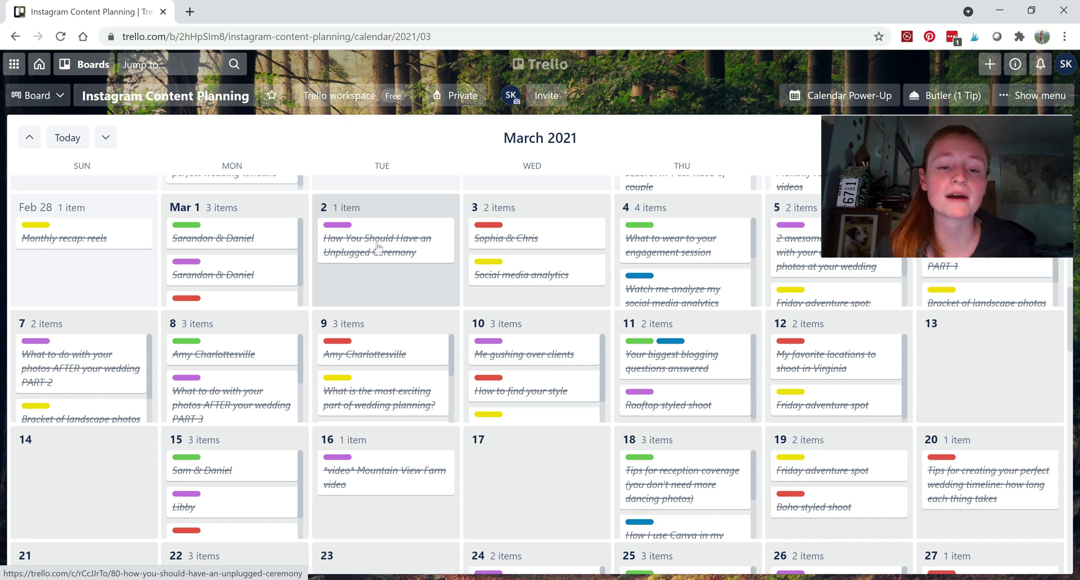
left_click_drag(386, 246, 386, 243)
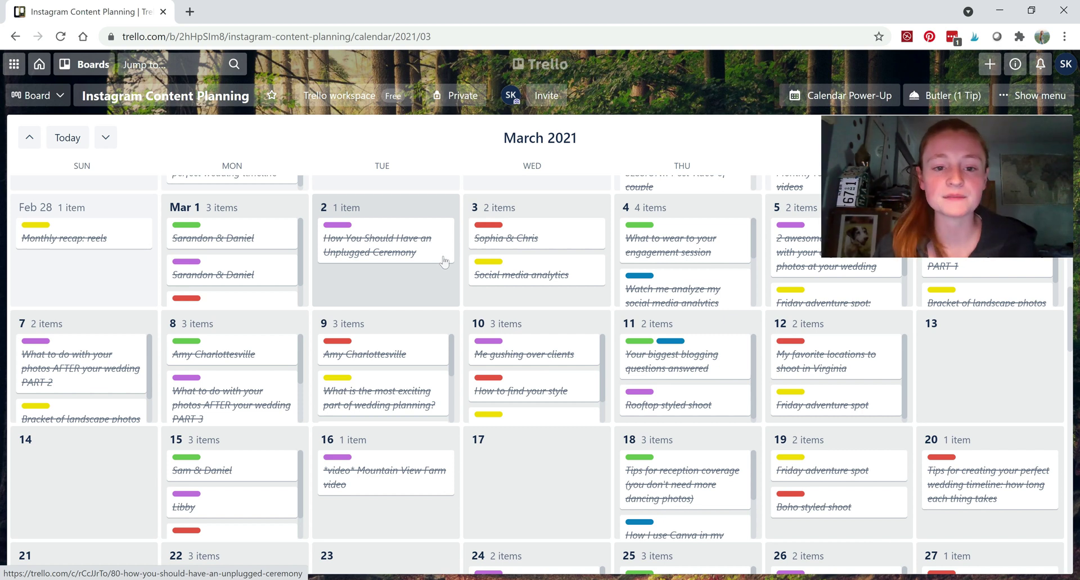
- Review the planned content across the calendar from late February through early April 2021
scroll(461, 266, "up", 3)
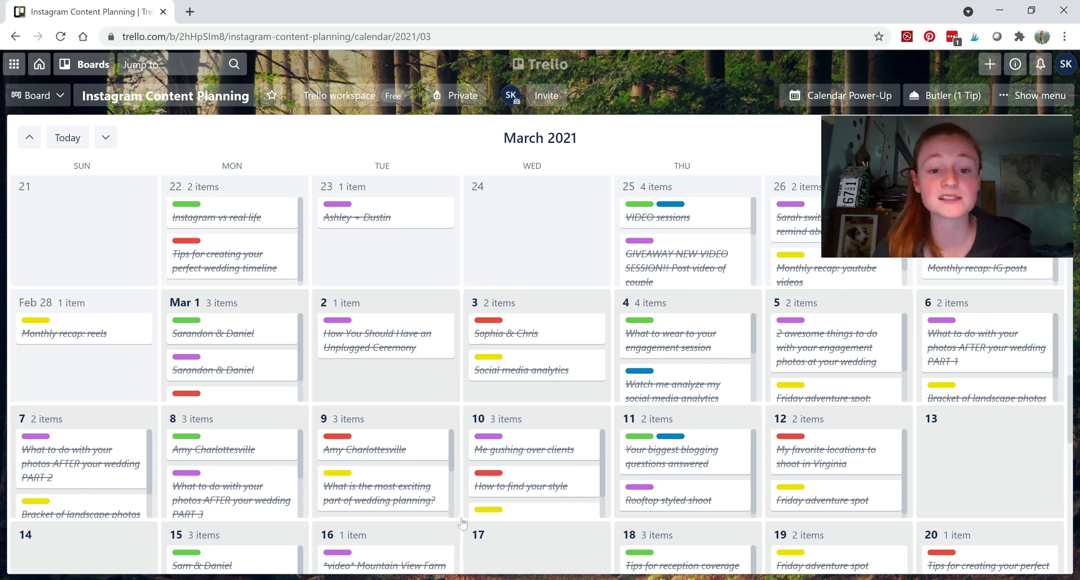
scroll(461, 523, "down", 3)
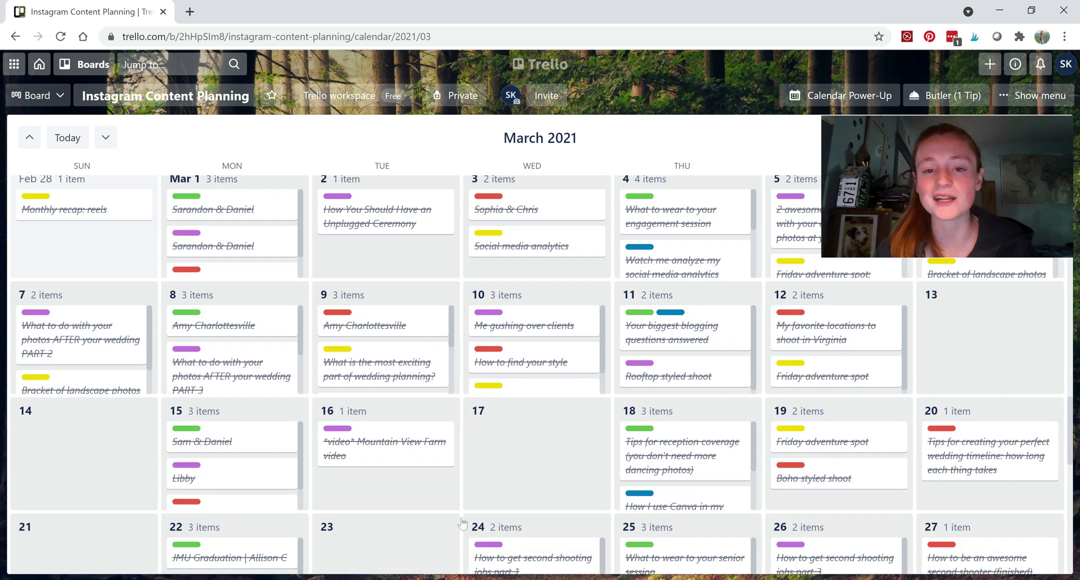
scroll(462, 522, "down", 6)
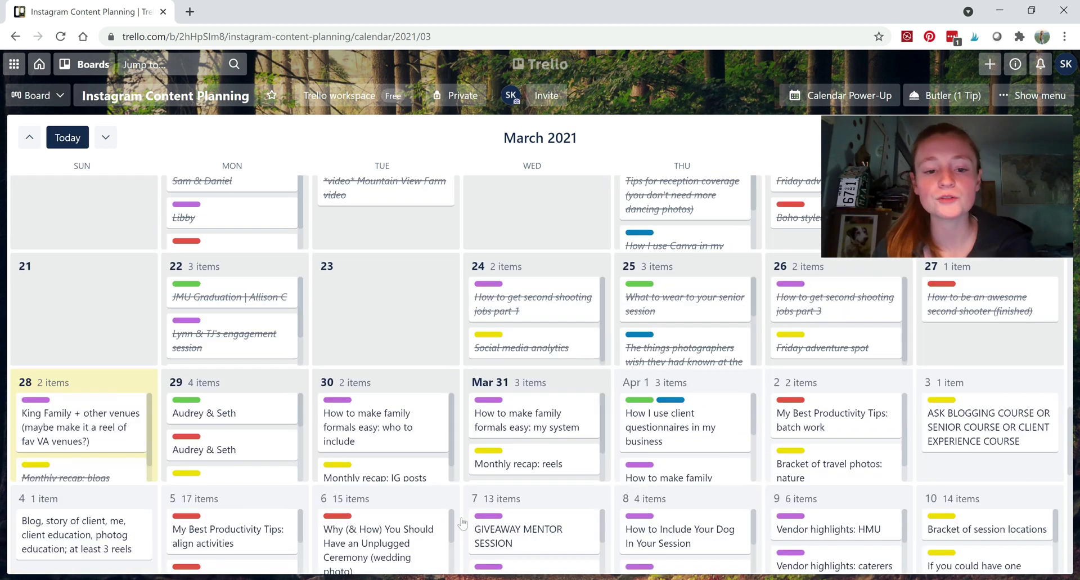
scroll(461, 523, "up", 4)
scroll(461, 523, "down", 1)
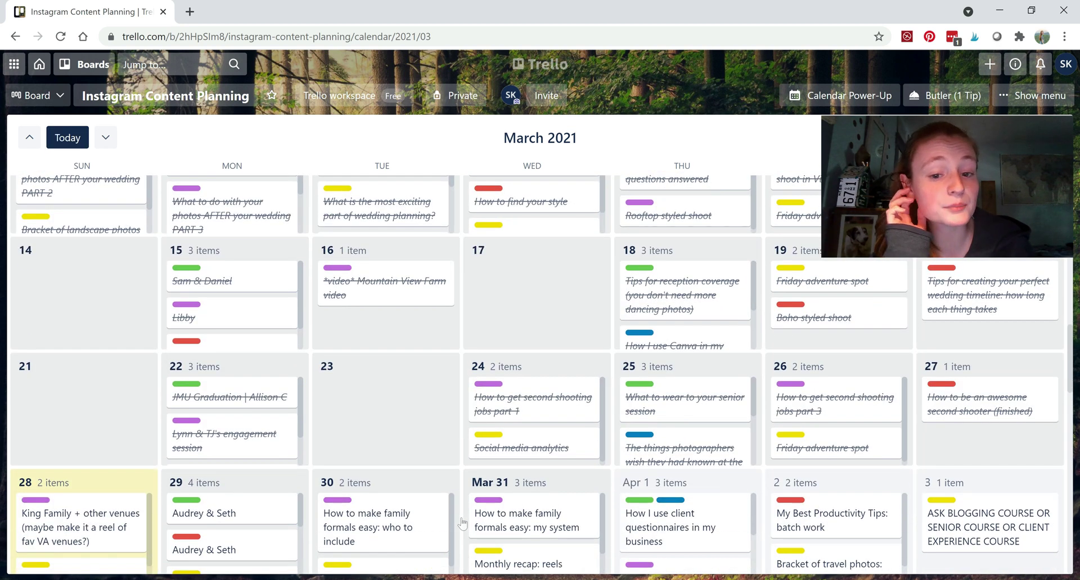
scroll(462, 523, "down", 5)
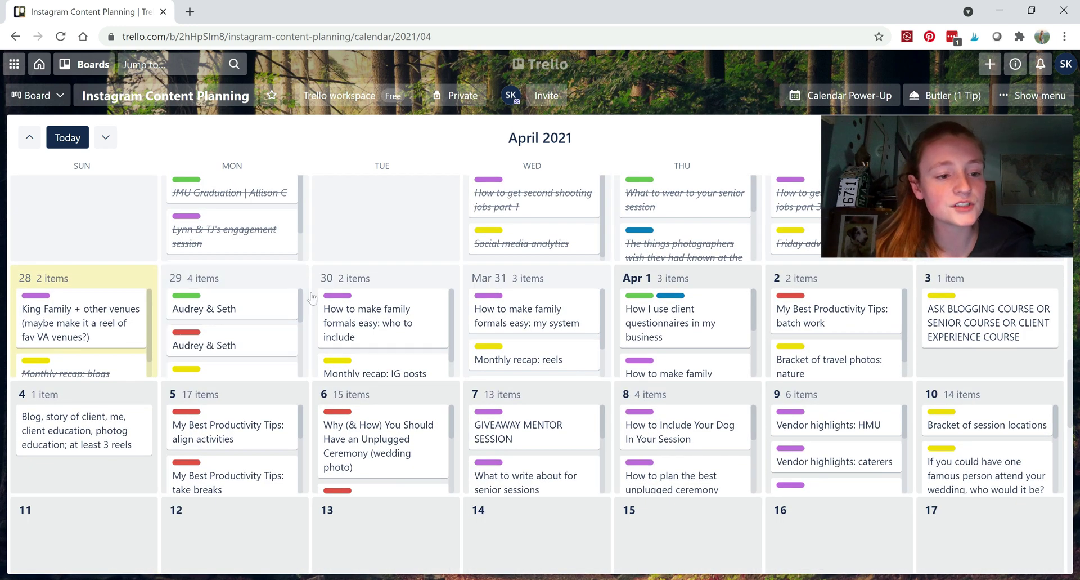
- Examine the cards planned for March 28 and March 29 in the calendar
scroll(306, 307, "up", 1)
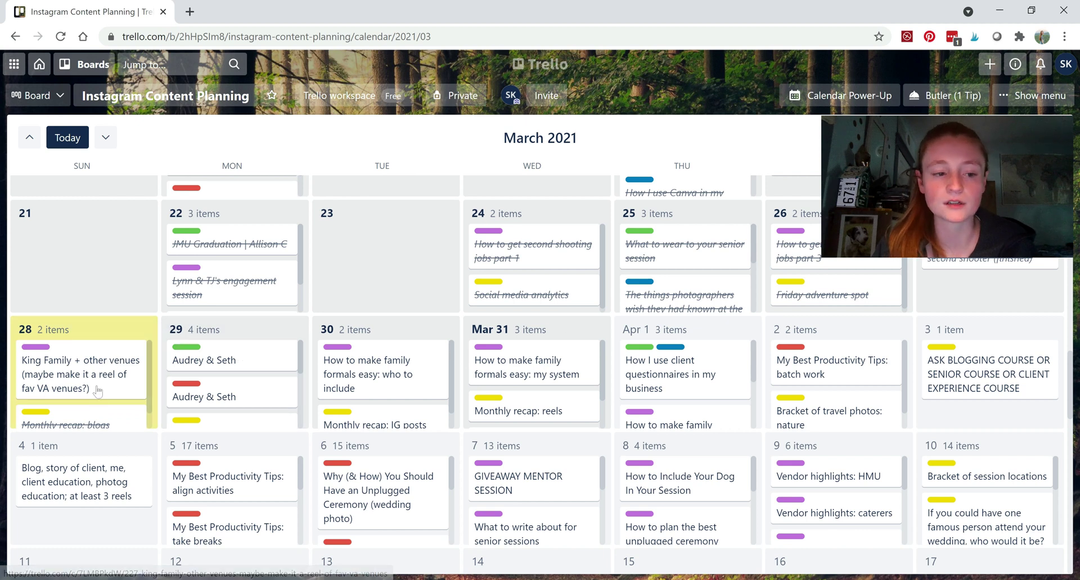
scroll(112, 409, "down", 1)
scroll(111, 409, "up", 1)
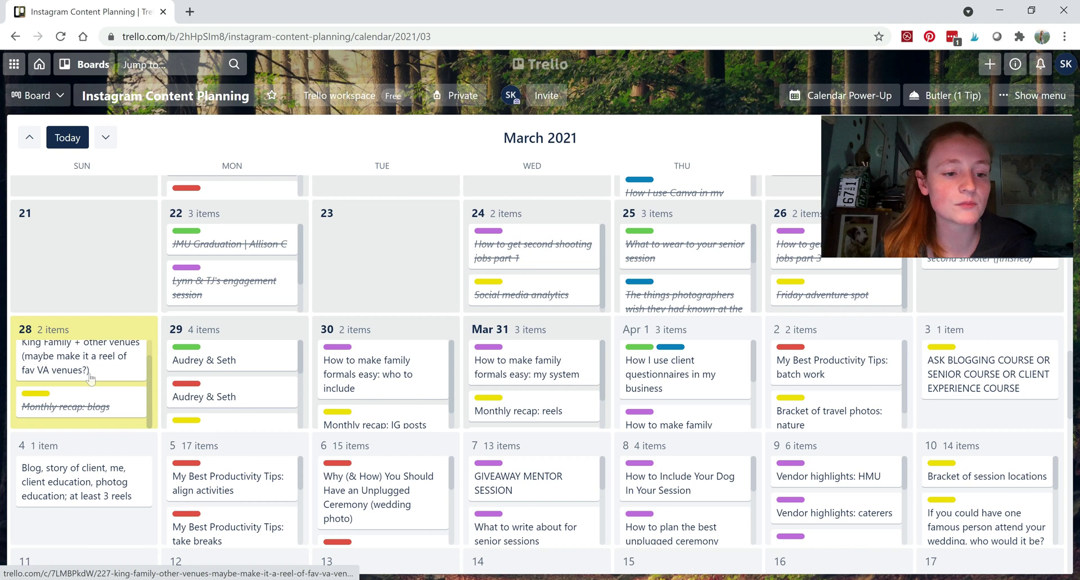
scroll(232, 371, "down", 1)
scroll(232, 371, "up", 1)
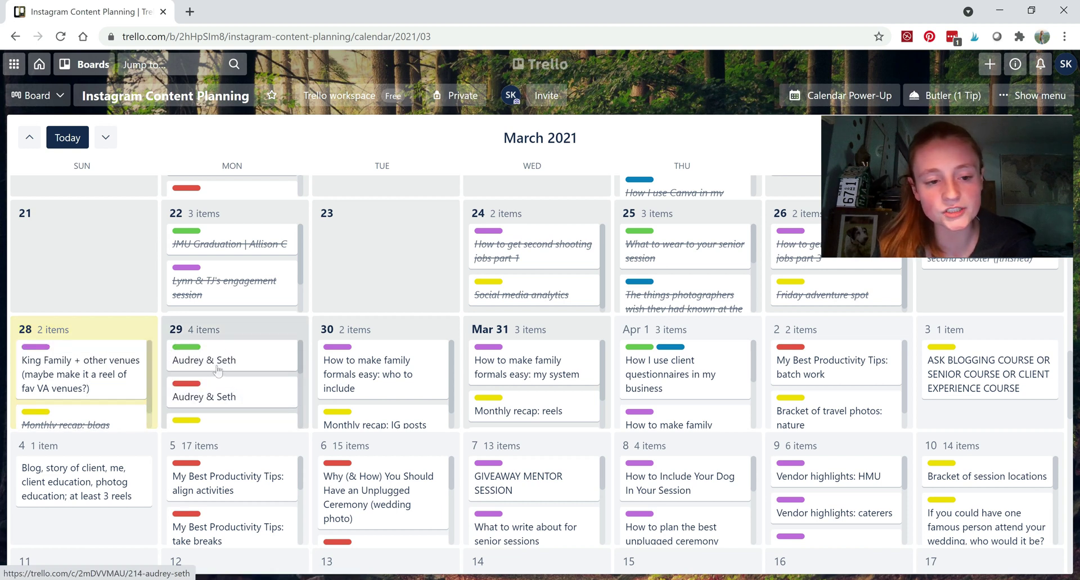
scroll(227, 367, "down", 1)
scroll(227, 367, "up", 1)
scroll(225, 368, "down", 1)
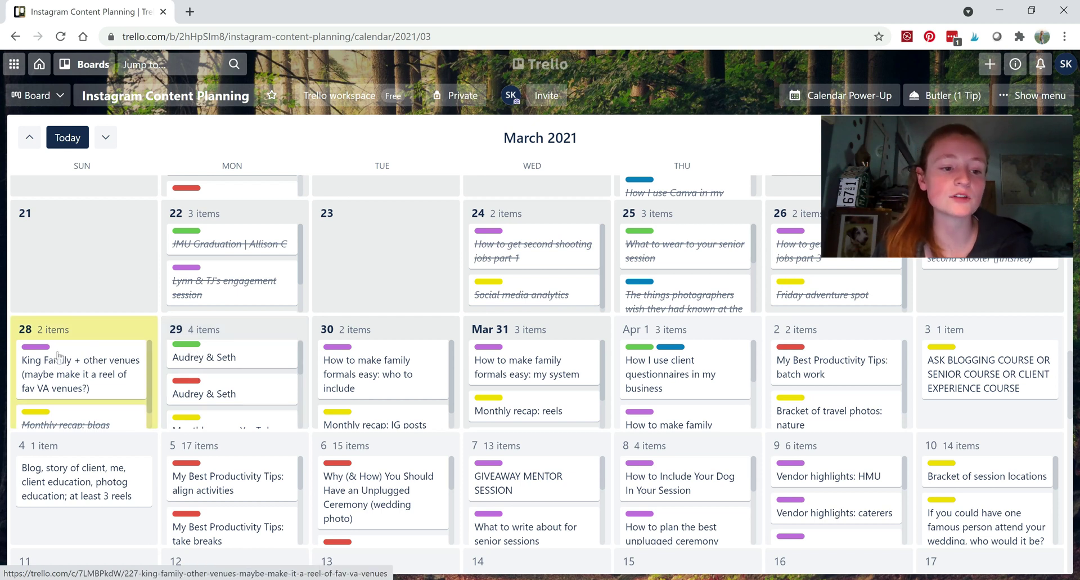
- Read through the March 29 and March 30 cards, including the monthly recaps and the new freebie promotion
scroll(208, 377, "down", 3)
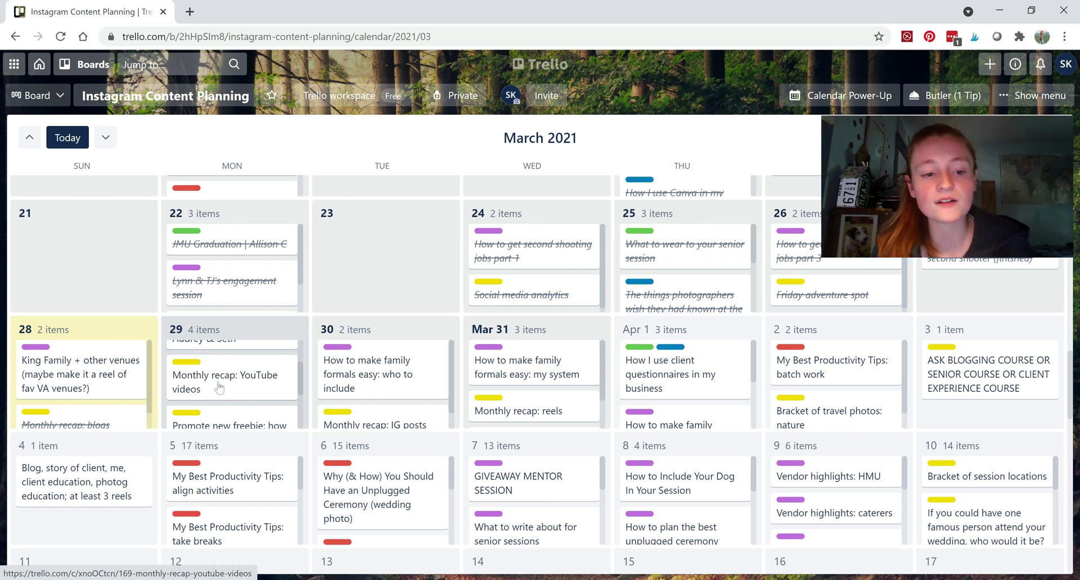
scroll(246, 384, "down", 1)
scroll(84, 372, "down", 2)
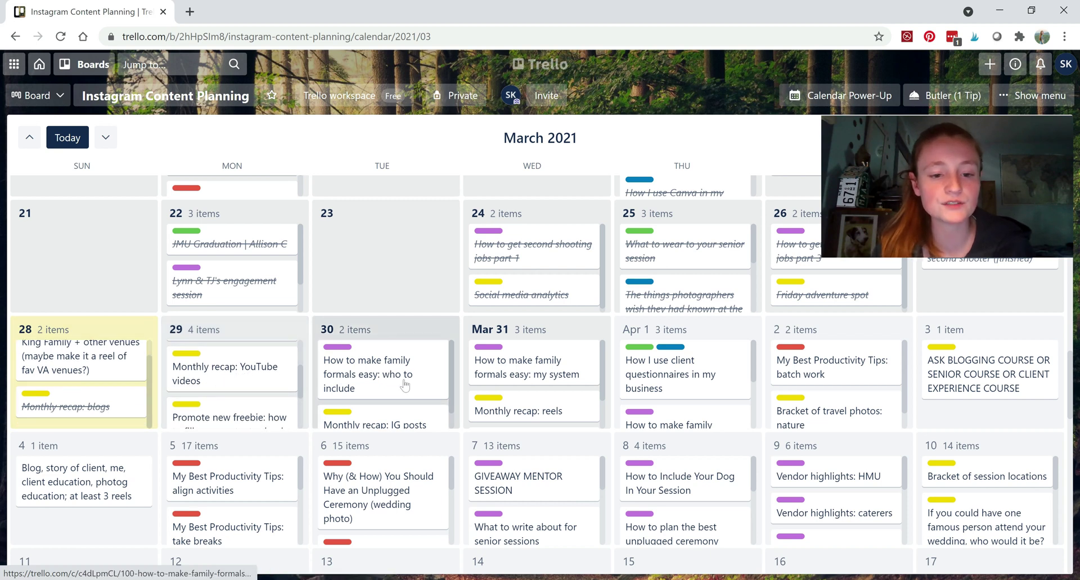
scroll(405, 385, "down", 2)
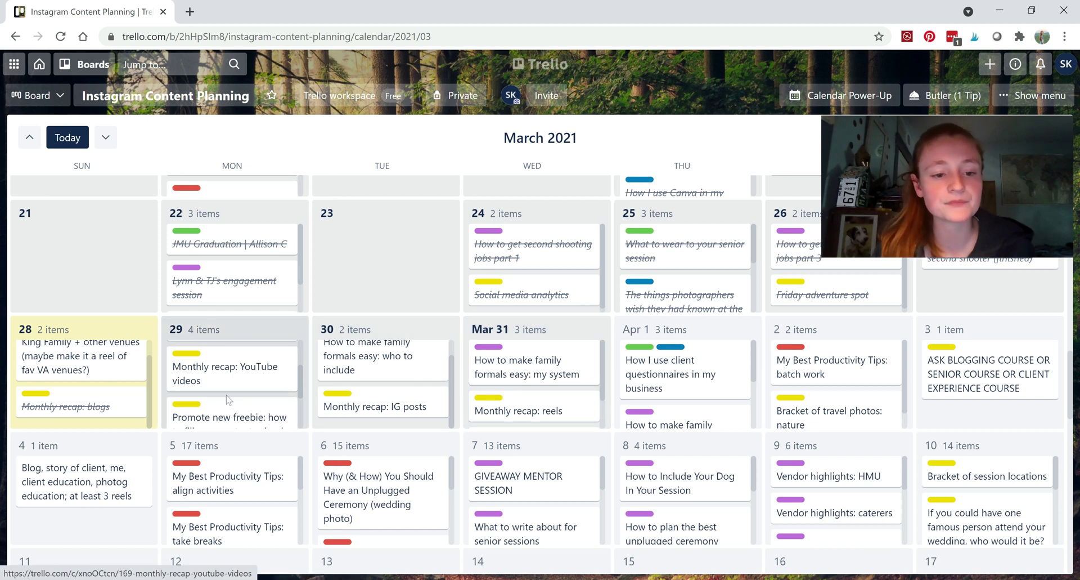
scroll(228, 400, "down", 3)
scroll(228, 399, "up", 3)
scroll(256, 374, "down", 2)
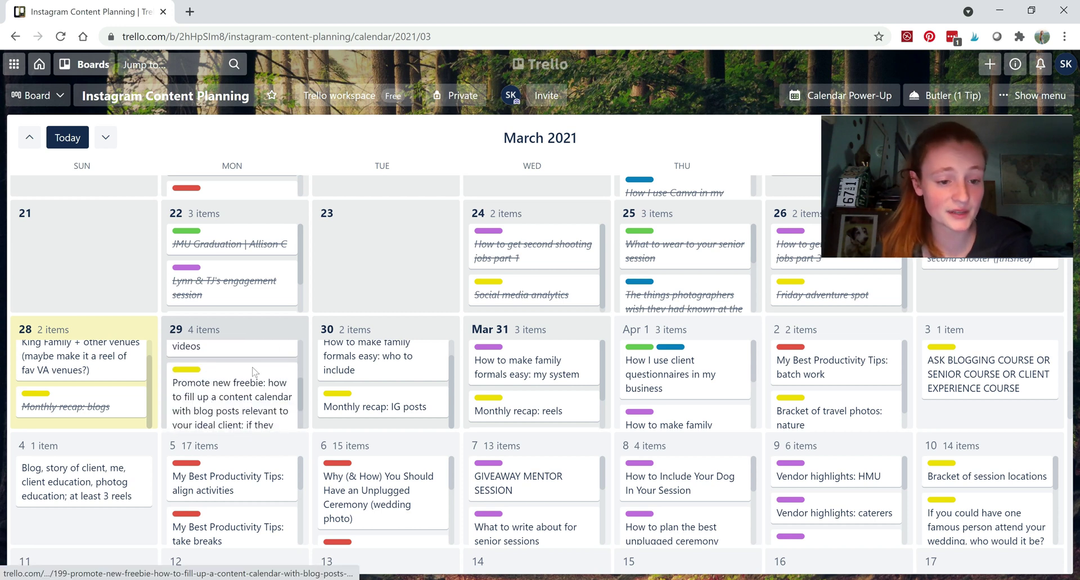
scroll(241, 363, "up", 3)
scroll(240, 363, "down", 2)
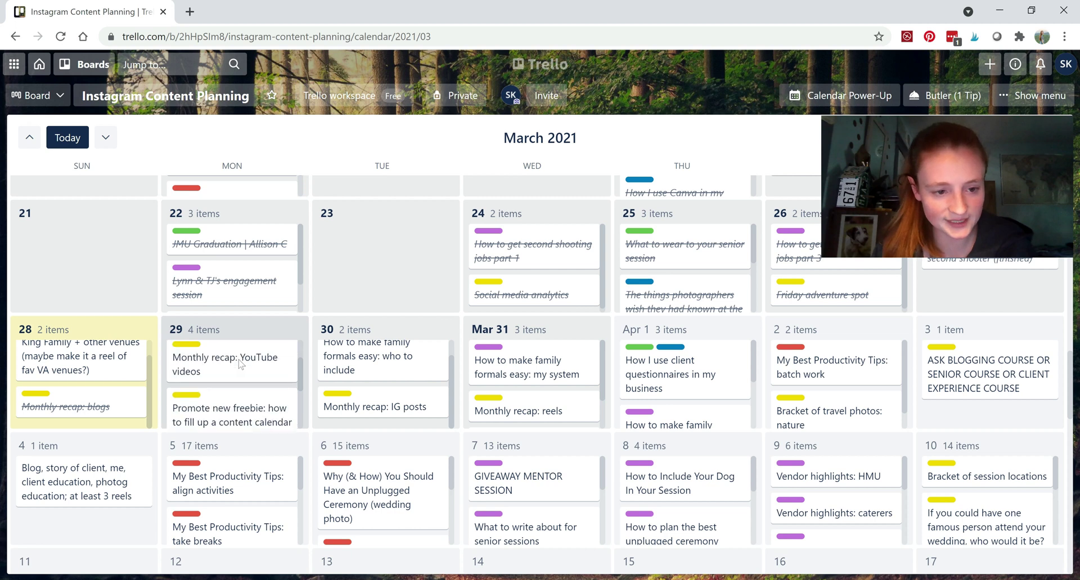
scroll(241, 363, "up", 2)
scroll(241, 363, "down", 2)
scroll(241, 363, "up", 2)
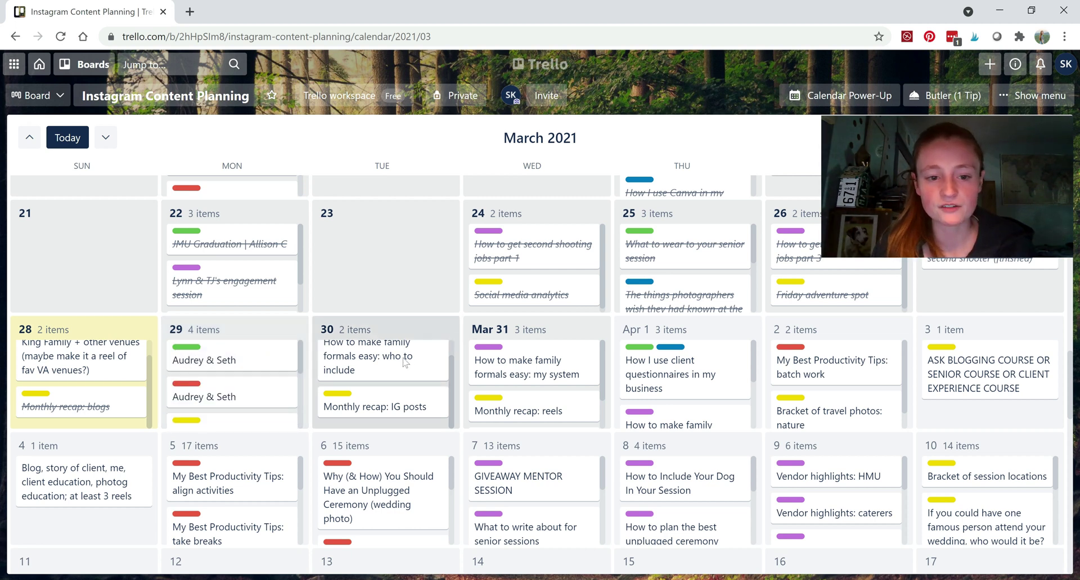
- Compare the content mix of the weeks of March 21 and March 28 with the April 4 reminder card
scroll(405, 360, "up", 1)
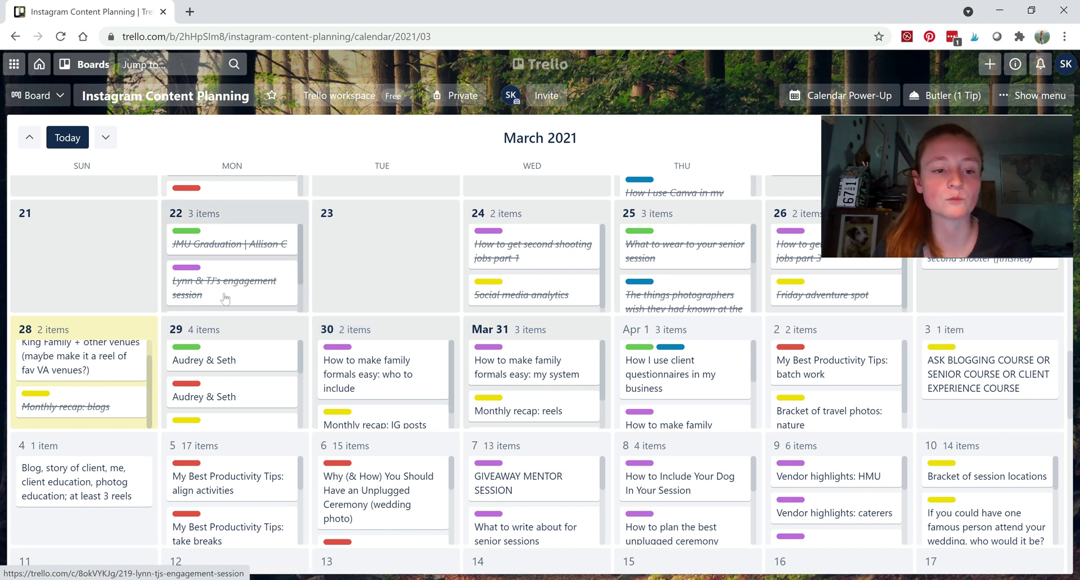
scroll(549, 397, "down", 1)
scroll(549, 397, "up", 1)
scroll(681, 391, "down", 1)
scroll(681, 391, "up", 2)
scroll(681, 391, "down", 1)
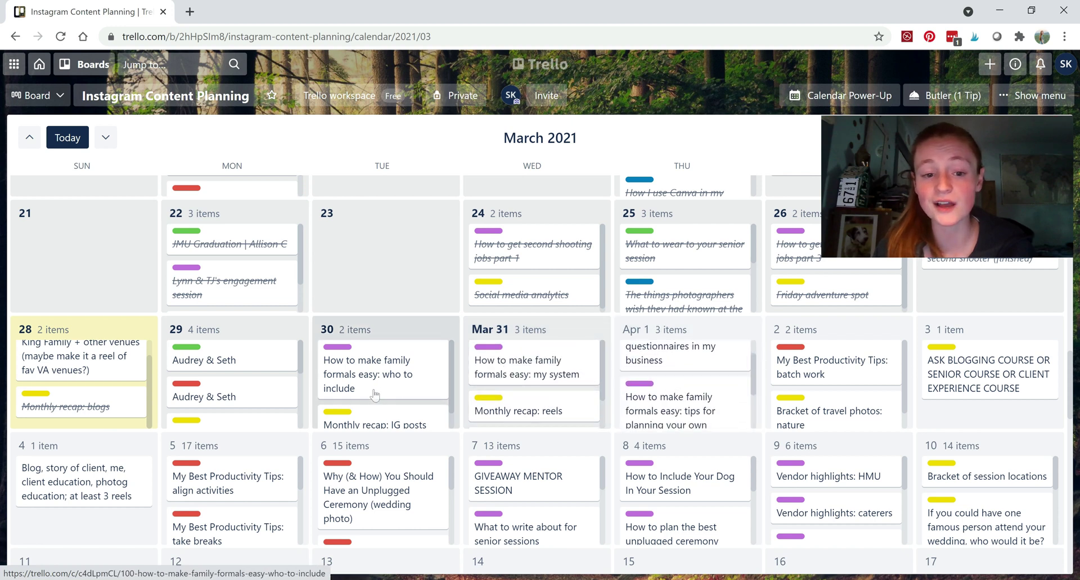
scroll(825, 388, "down", 1)
scroll(825, 388, "up", 1)
scroll(653, 360, "up", 1)
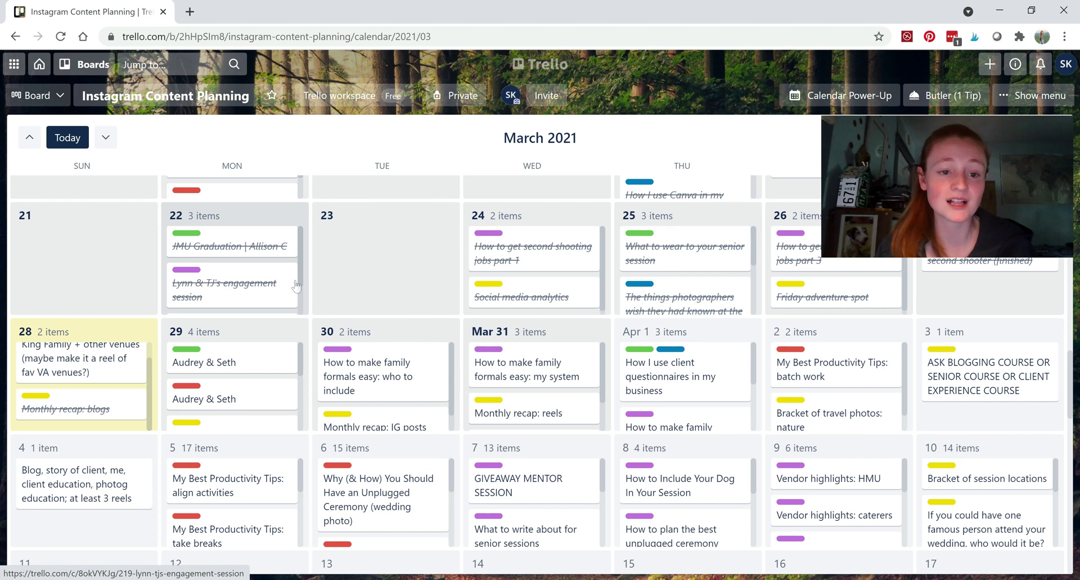
scroll(312, 285, "down", 1)
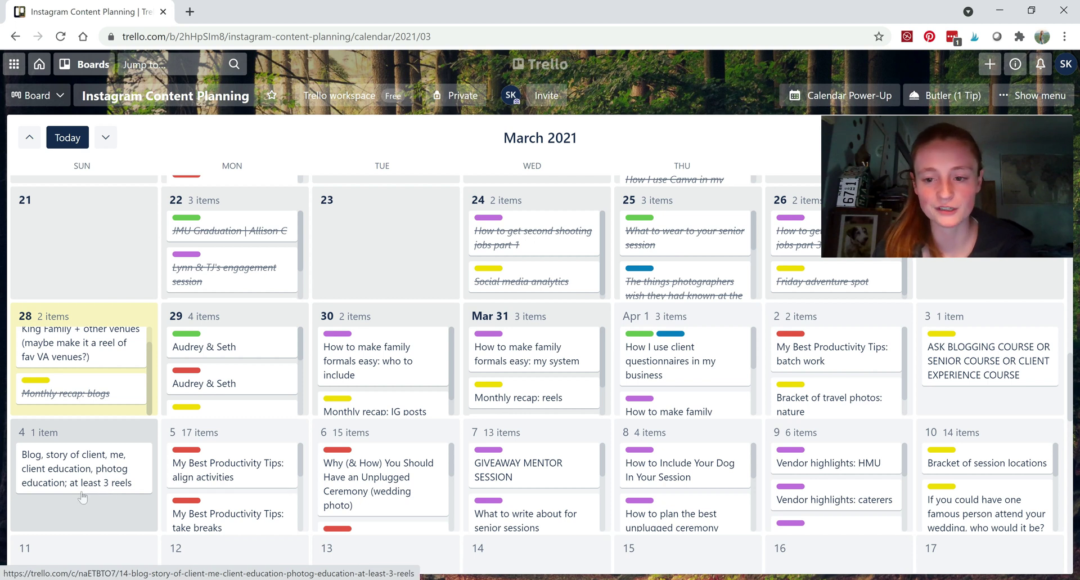
scroll(196, 394, "down", 1)
scroll(196, 405, "up", 1)
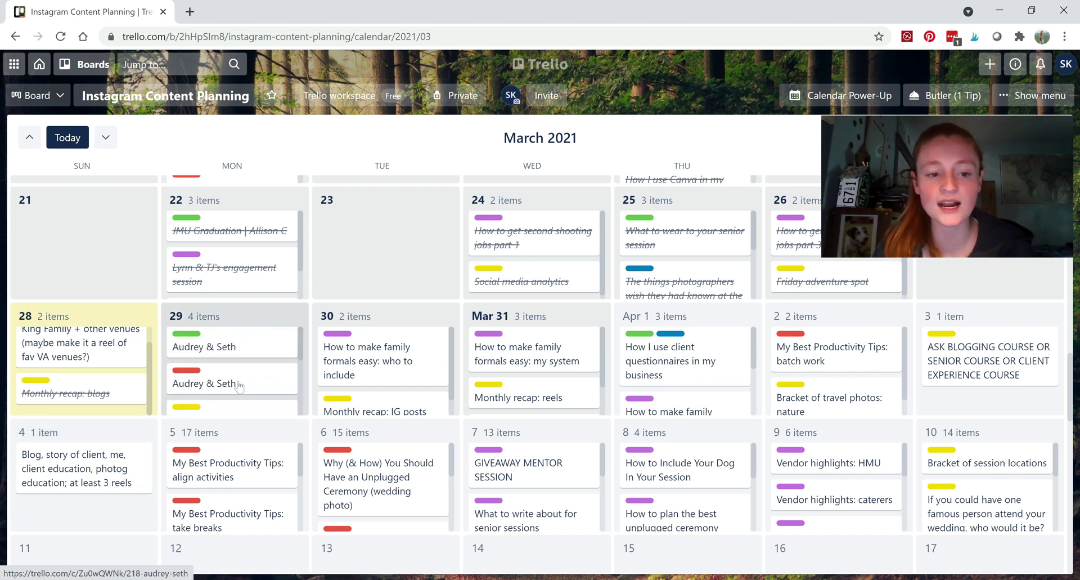
- Examine the cards planned from March 29 to April 1 and compare them with the previous weeks' content mix
scroll(385, 368, "down", 1)
scroll(550, 392, "down", 2)
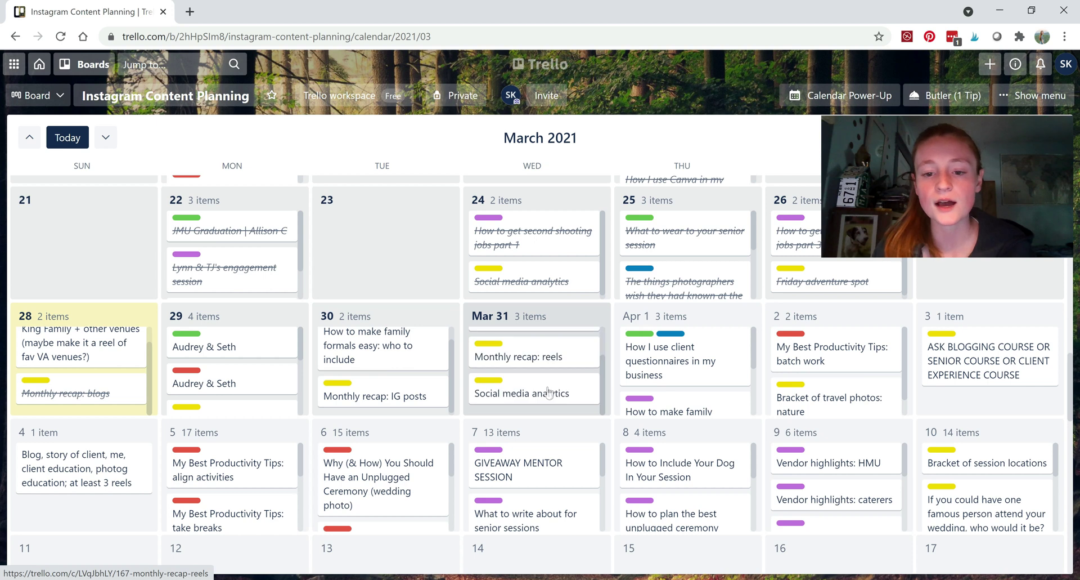
scroll(608, 386, "down", 1)
scroll(686, 360, "down", 3)
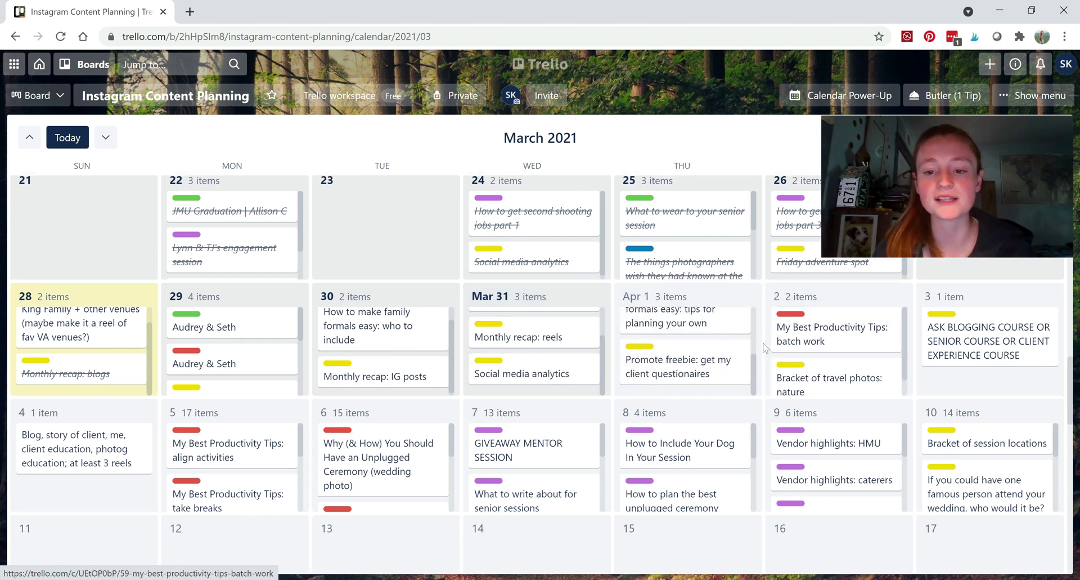
scroll(771, 349, "up", 2)
scroll(766, 348, "up", 3)
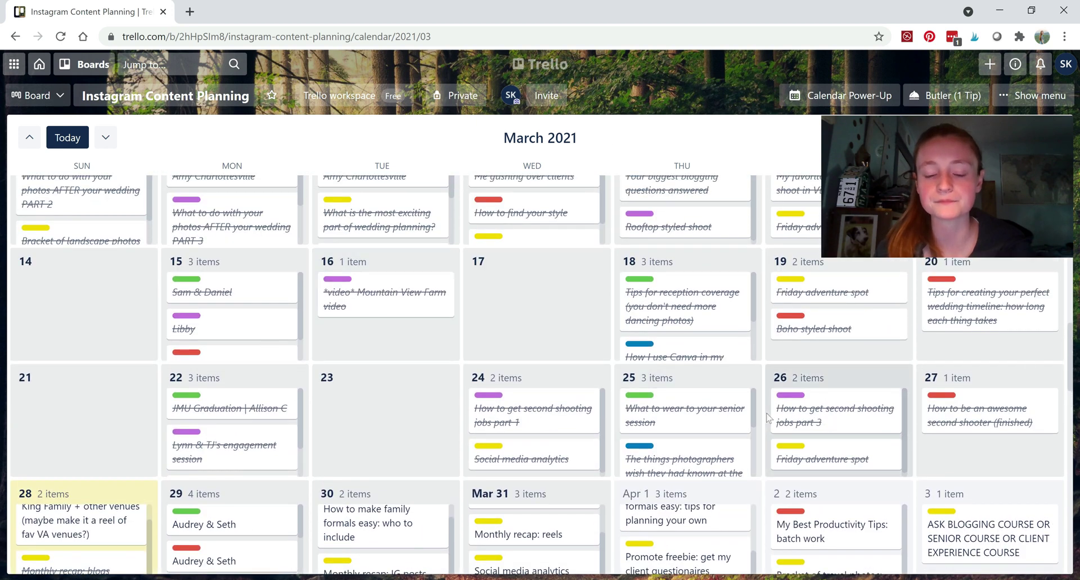
scroll(753, 412, "down", 4)
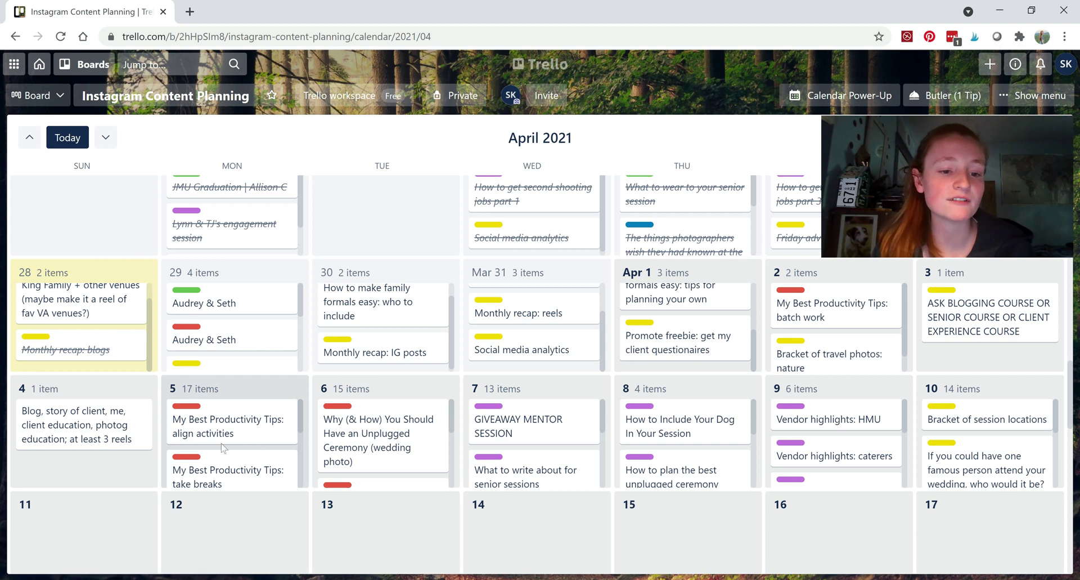
- Read through the backlog of cards parked on April 5 and April 6, checking the early March weeks in between
scroll(238, 449, "down", 10)
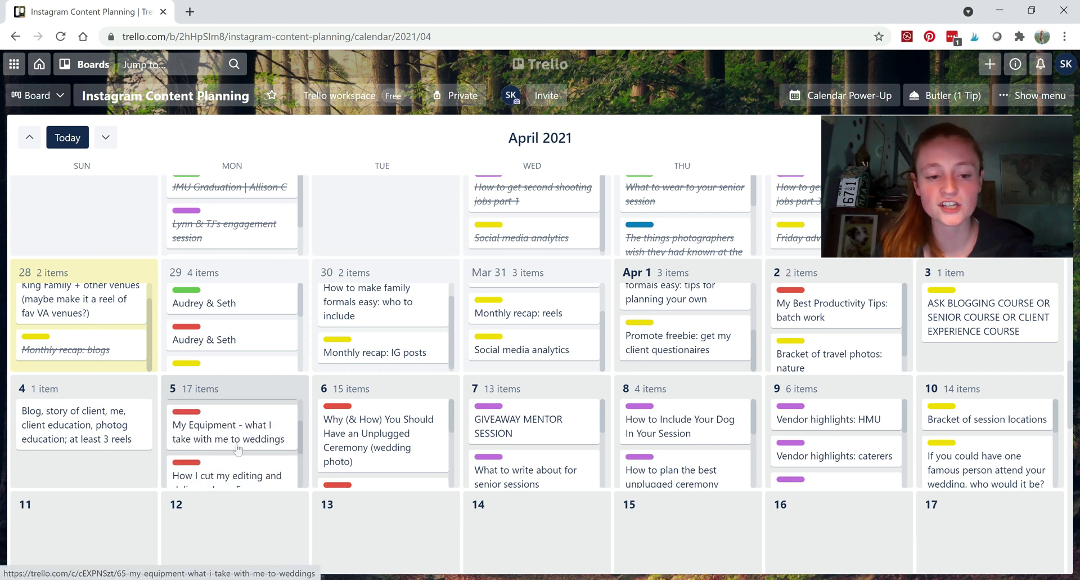
scroll(237, 448, "up", 9)
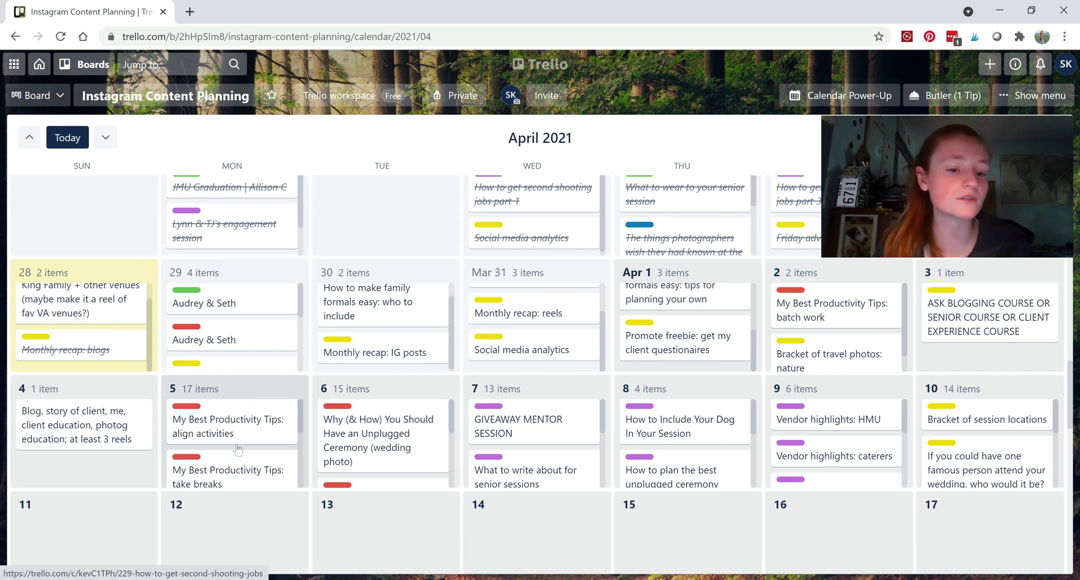
scroll(272, 392, "up", 15)
scroll(293, 394, "down", 8)
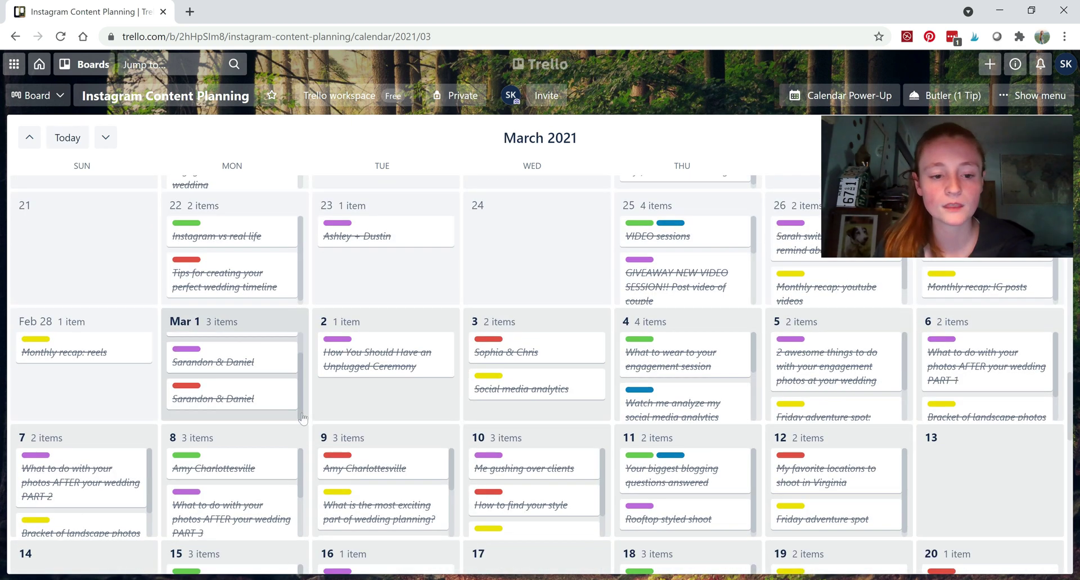
scroll(309, 435, "down", 7)
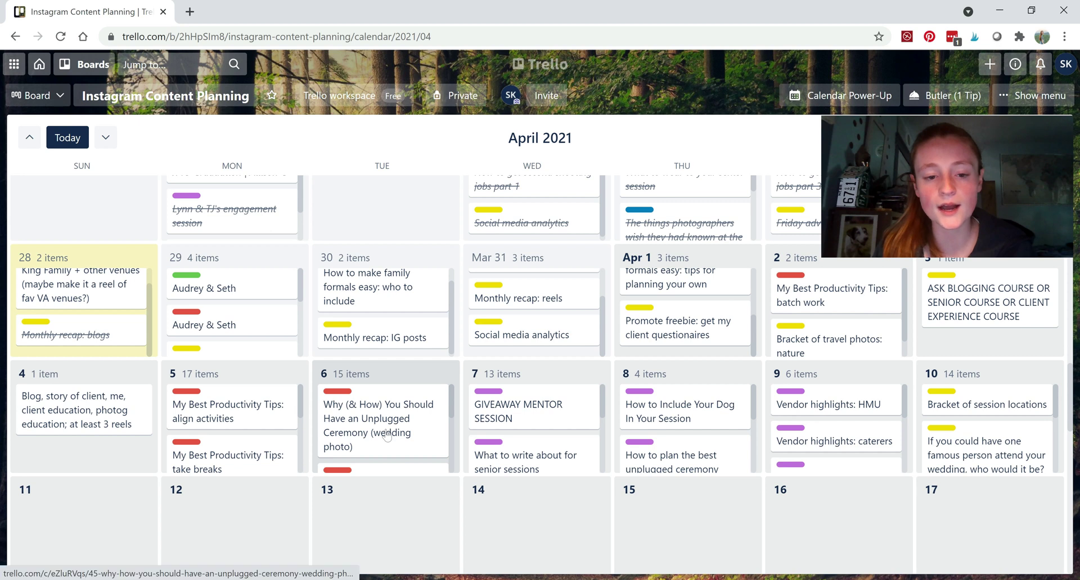
scroll(387, 435, "down", 3)
scroll(387, 435, "down", 5)
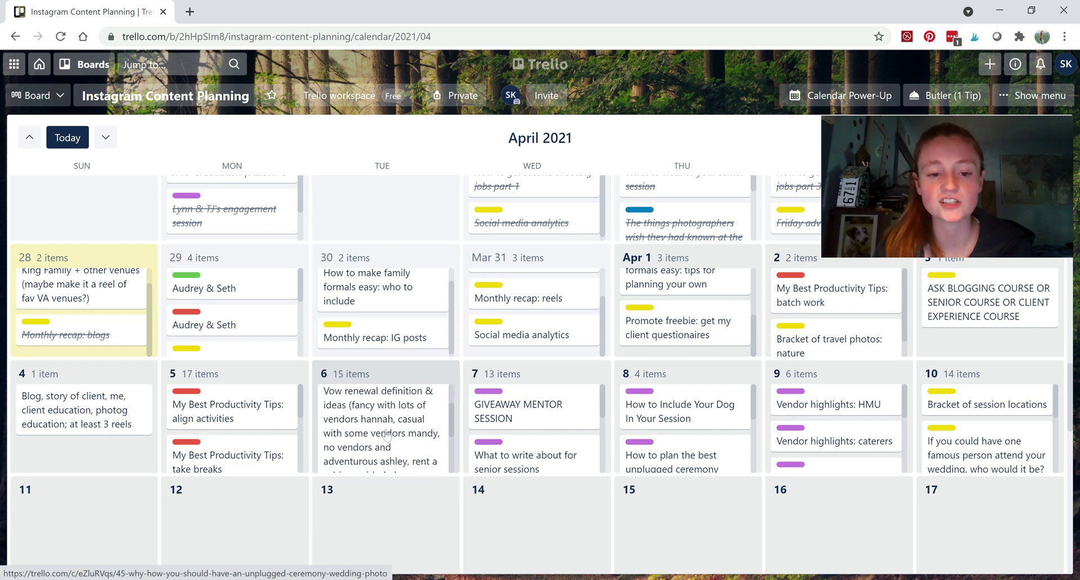
scroll(383, 434, "down", 3)
scroll(372, 434, "up", 2)
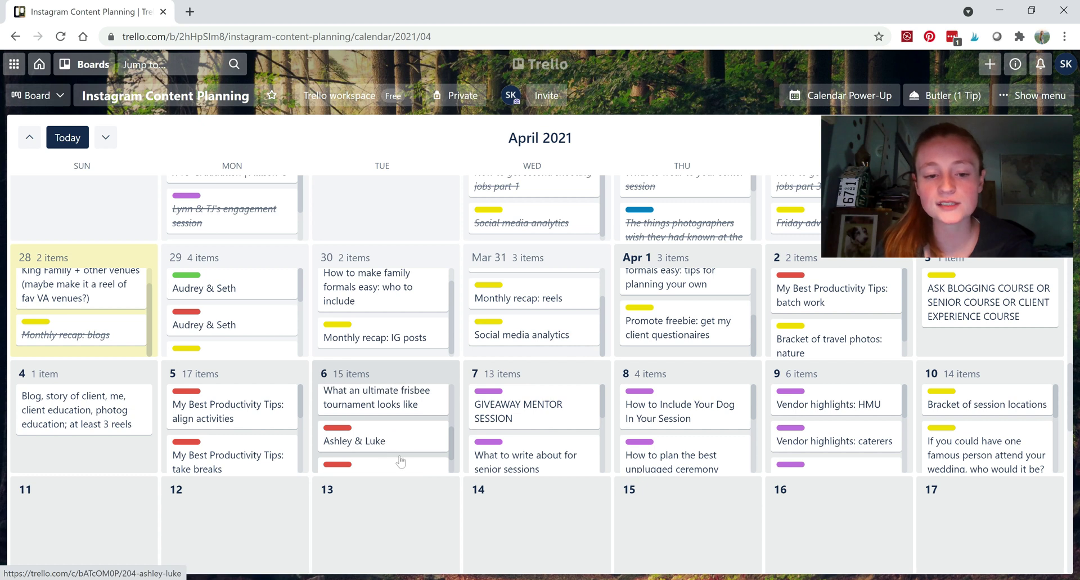
scroll(394, 455, "down", 1)
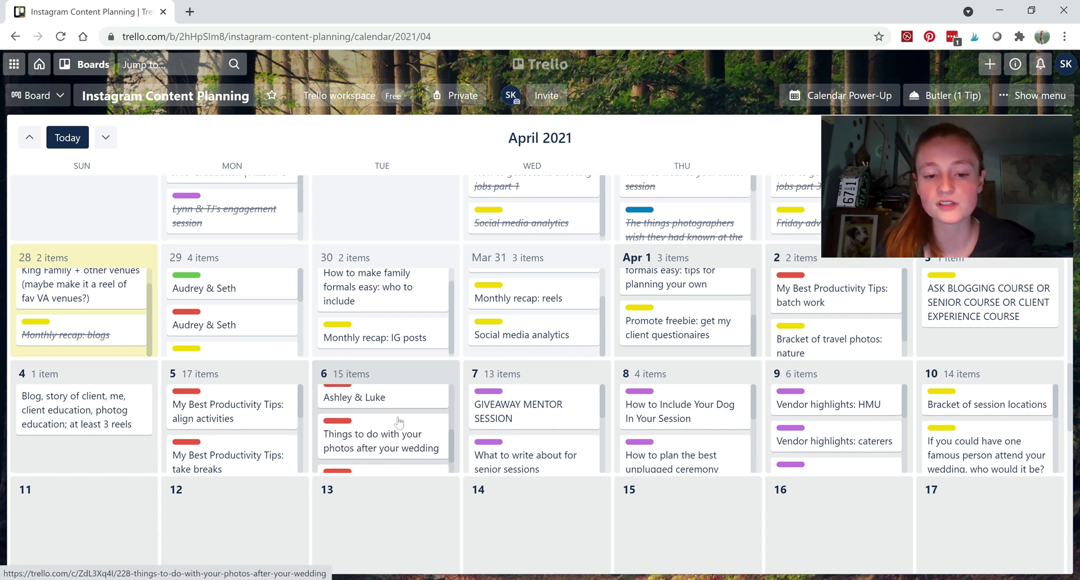
scroll(394, 431, "down", 1)
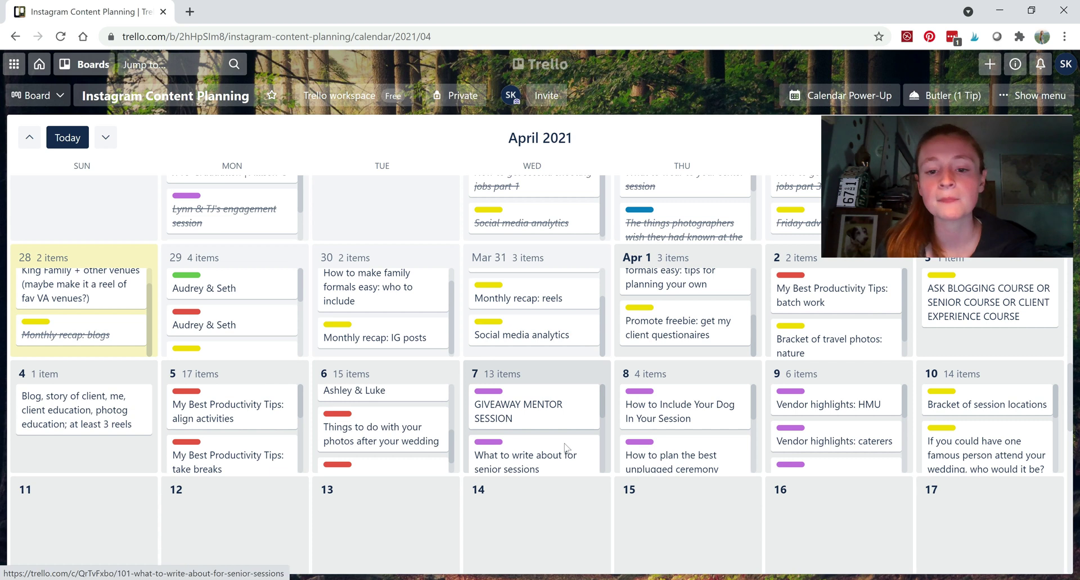
- Browse the idea cards stored on April 7 through April 10 and review the March weeks again for comparison
scroll(574, 442, "down", 2)
scroll(568, 436, "down", 1)
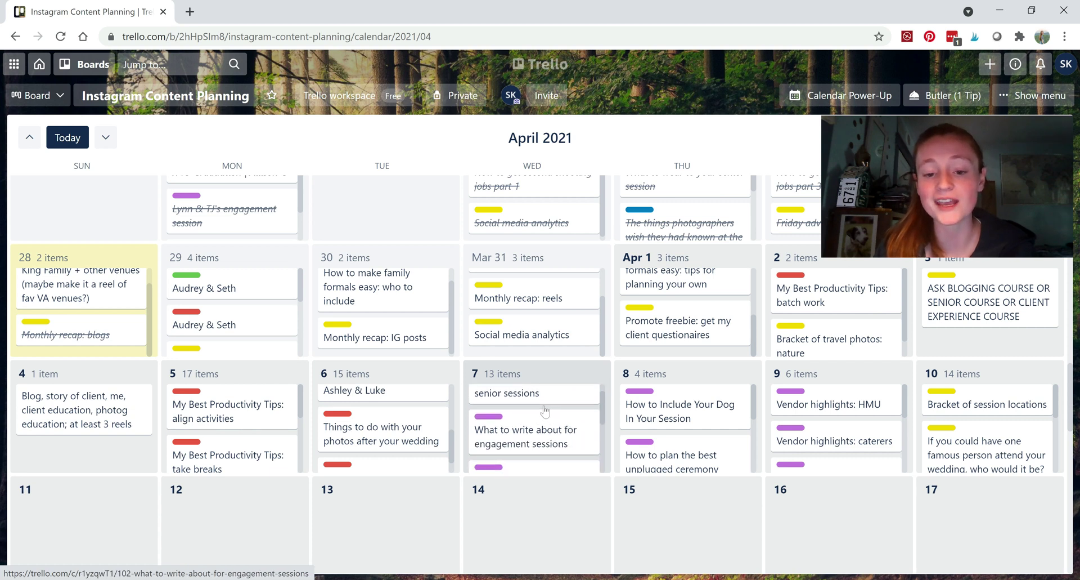
scroll(537, 432, "down", 3)
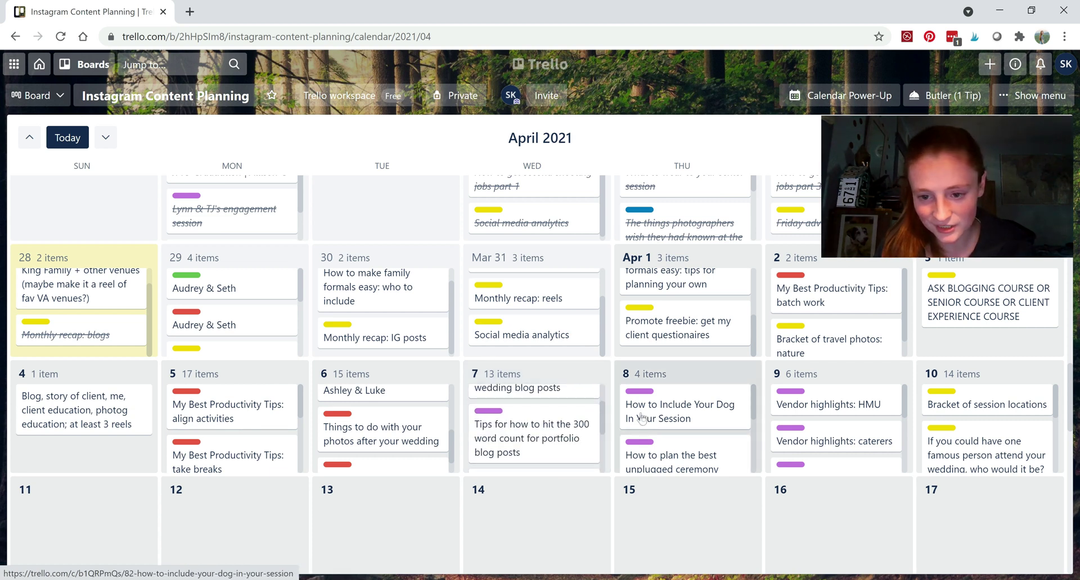
scroll(683, 439, "down", 3)
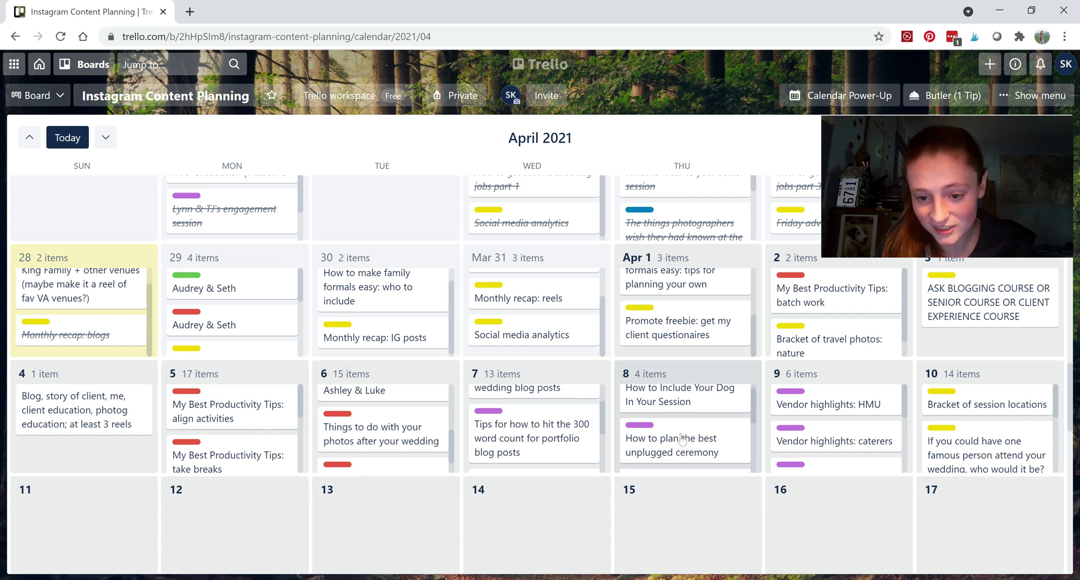
scroll(822, 419, "down", 1)
scroll(823, 419, "down", 4)
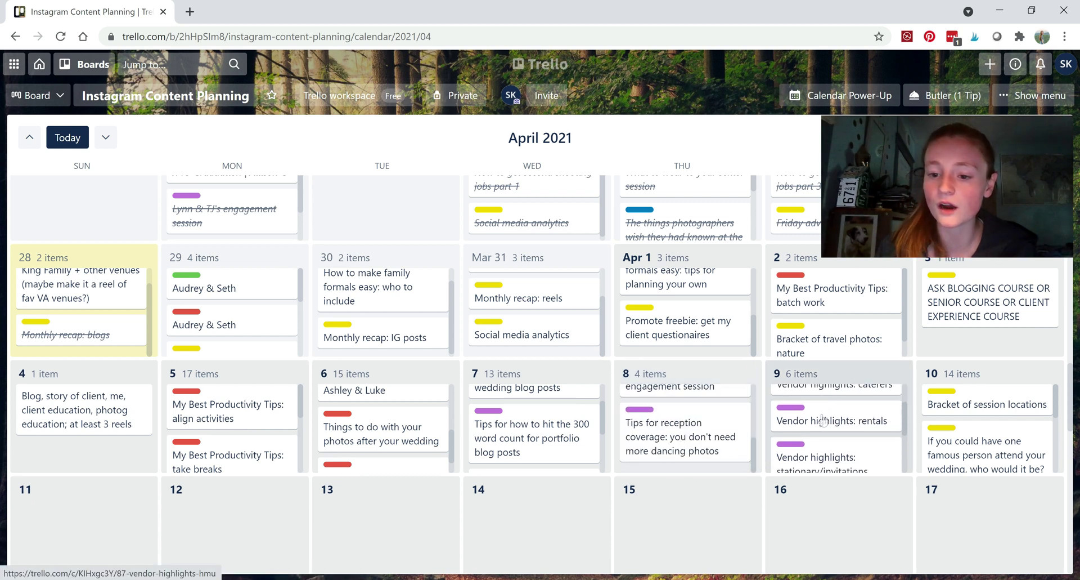
scroll(823, 419, "up", 1)
scroll(823, 419, "up", 2)
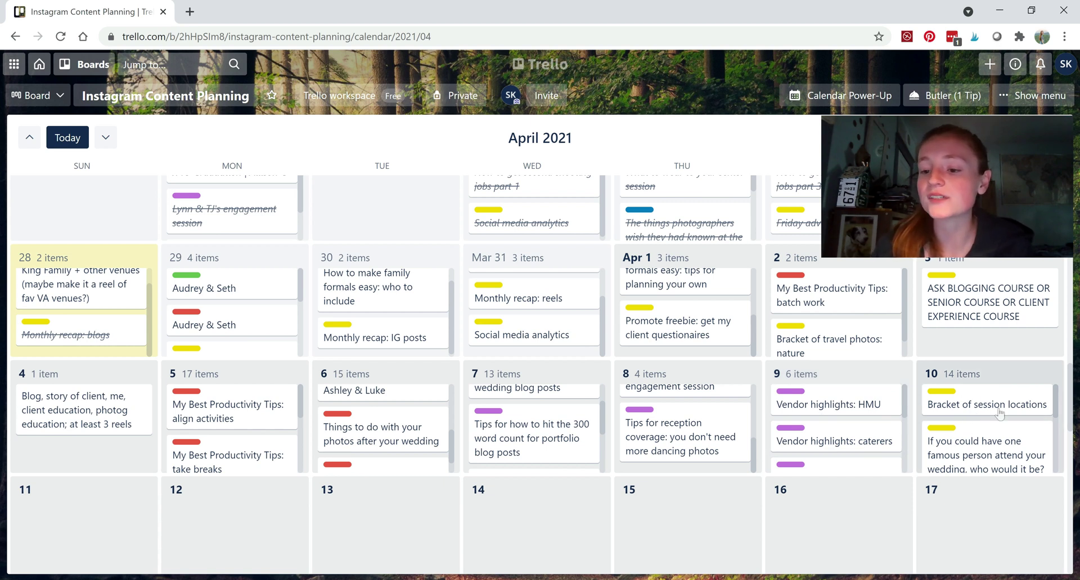
scroll(974, 422, "down", 6)
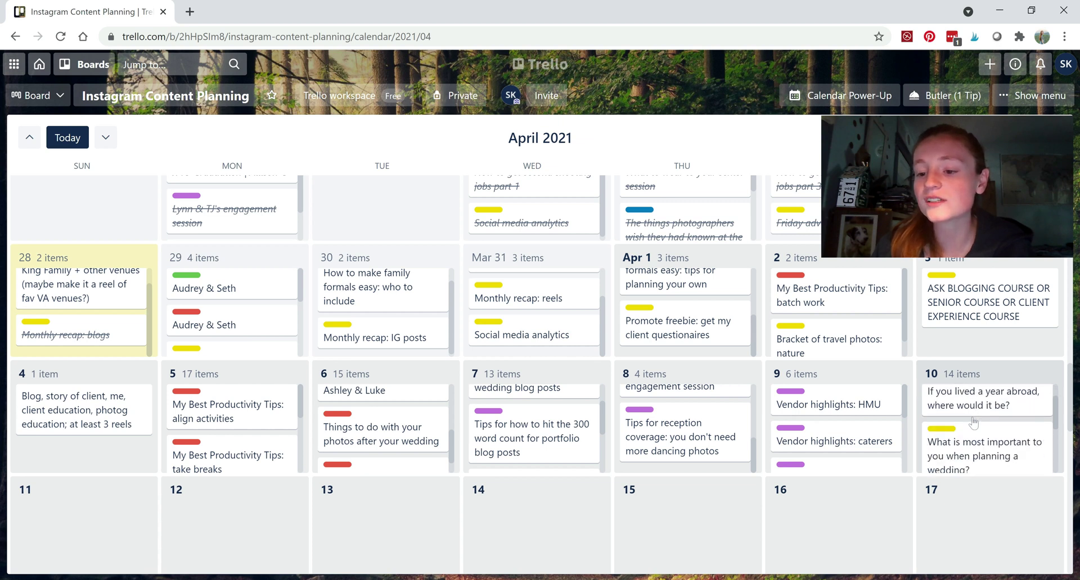
scroll(974, 422, "down", 5)
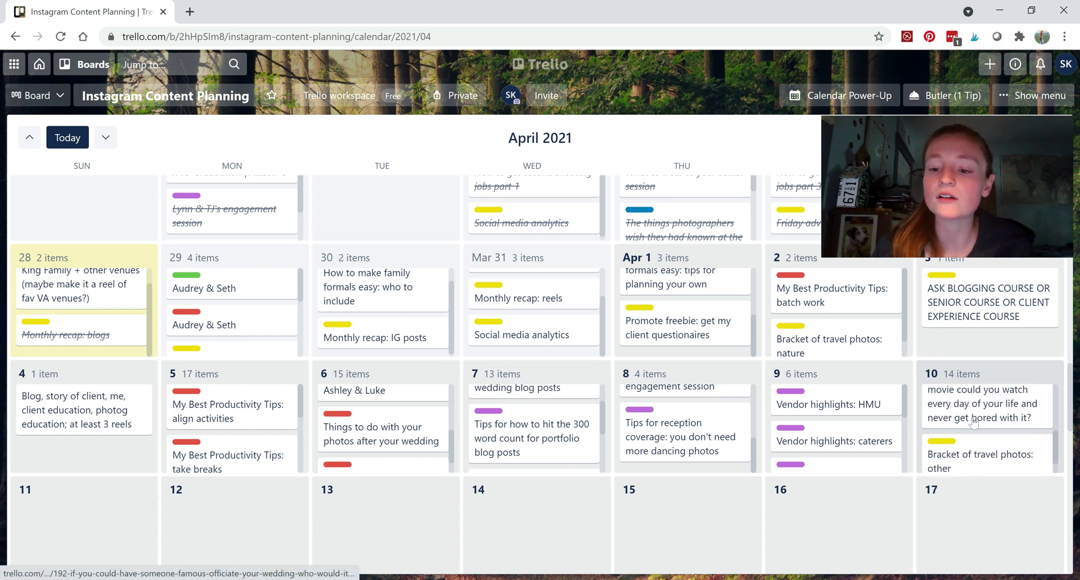
scroll(972, 447, "up", 12)
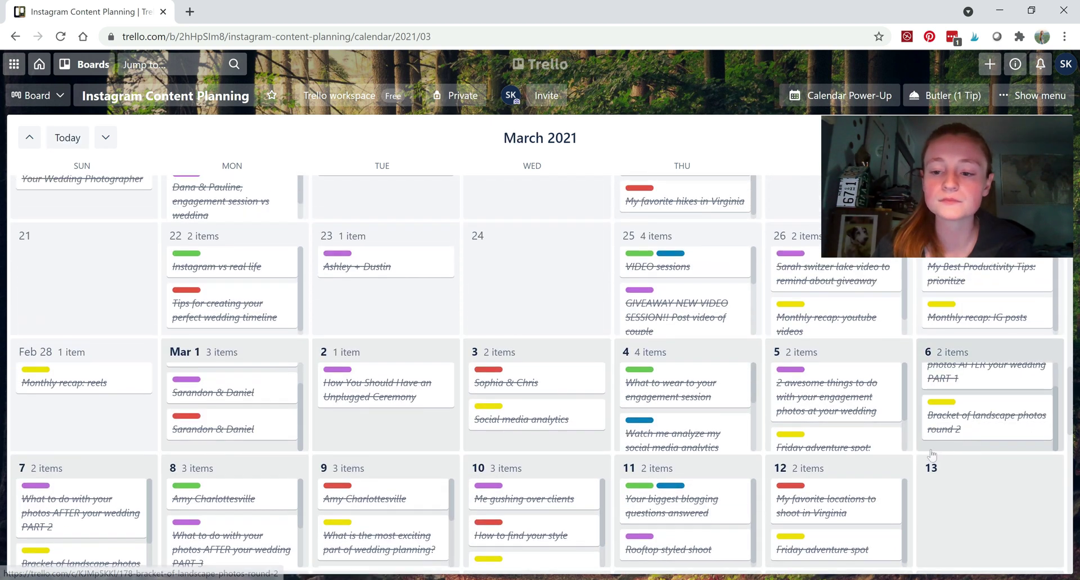
scroll(916, 454, "down", 5)
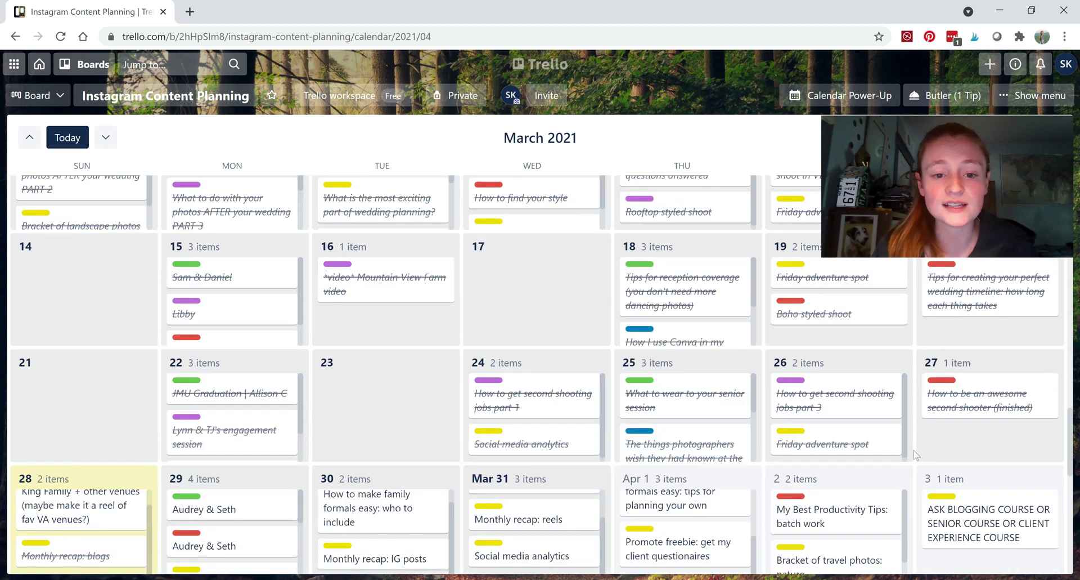
scroll(916, 455, "down", 4)
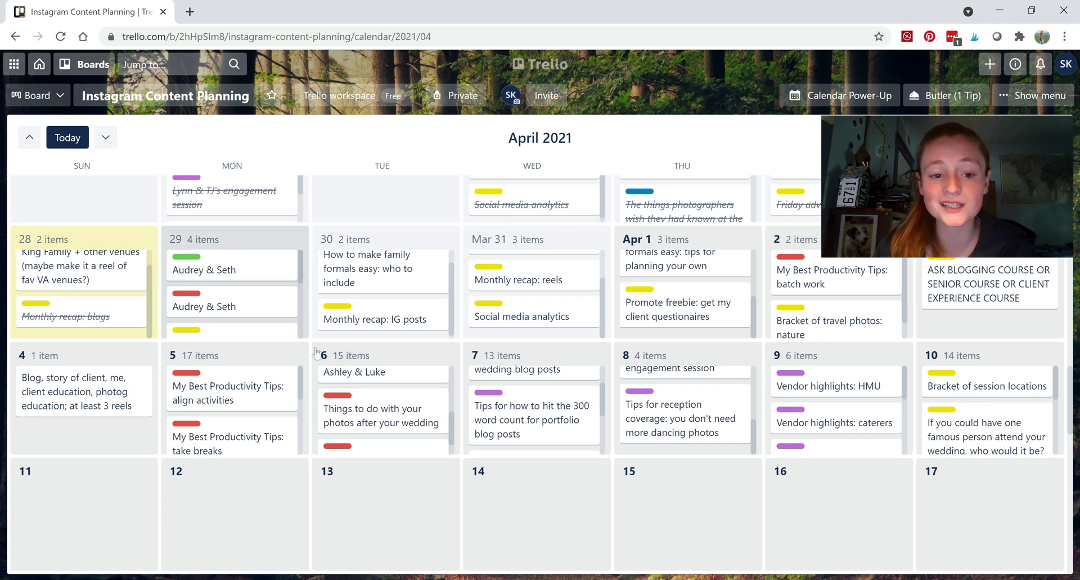
- Move all backlog cards from the week of April 4–10 to the matching weekdays of April 18–24
scroll(315, 354, "down", 2)
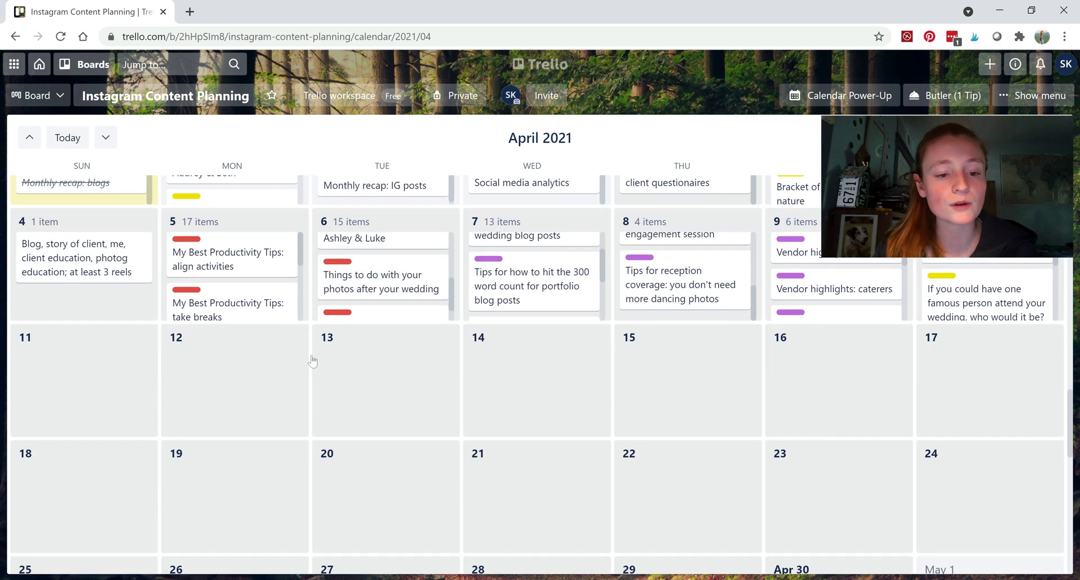
left_click_drag(90, 265, 74, 518)
left_click_drag(149, 264, 116, 515)
left_click_drag(227, 309, 252, 479)
left_click_drag(250, 426, 251, 416)
left_click_drag(236, 307, 236, 484)
left_click_drag(202, 301, 242, 450)
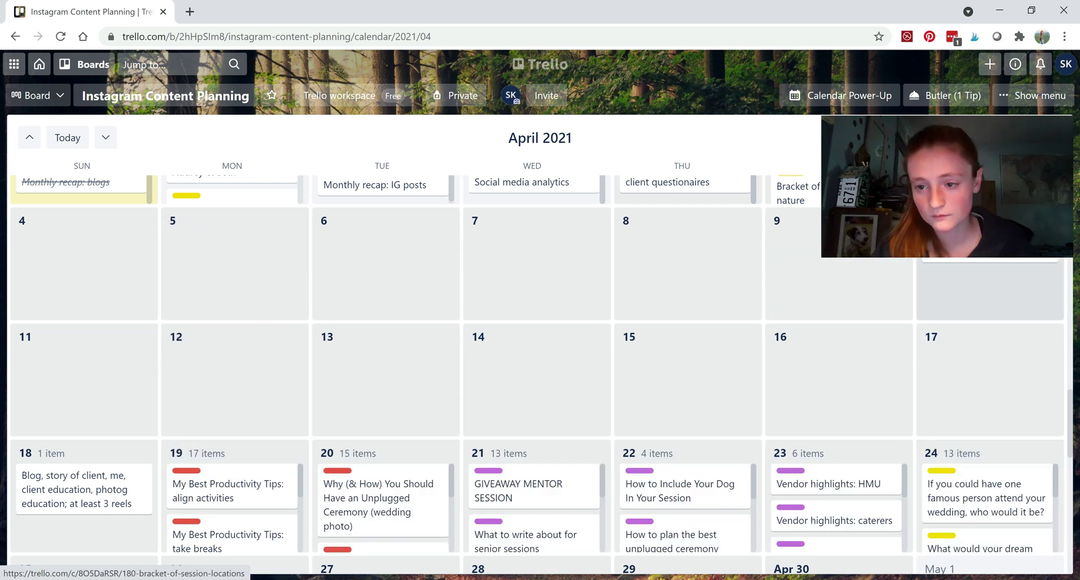
left_click_drag(991, 282, 964, 468)
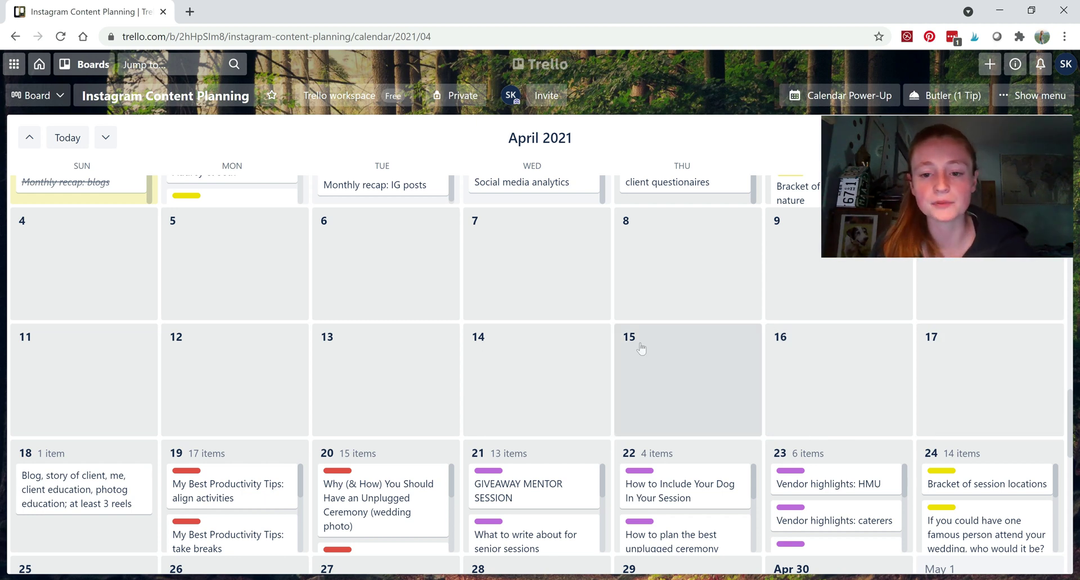
scroll(622, 360, "up", 1)
scroll(613, 372, "down", 1)
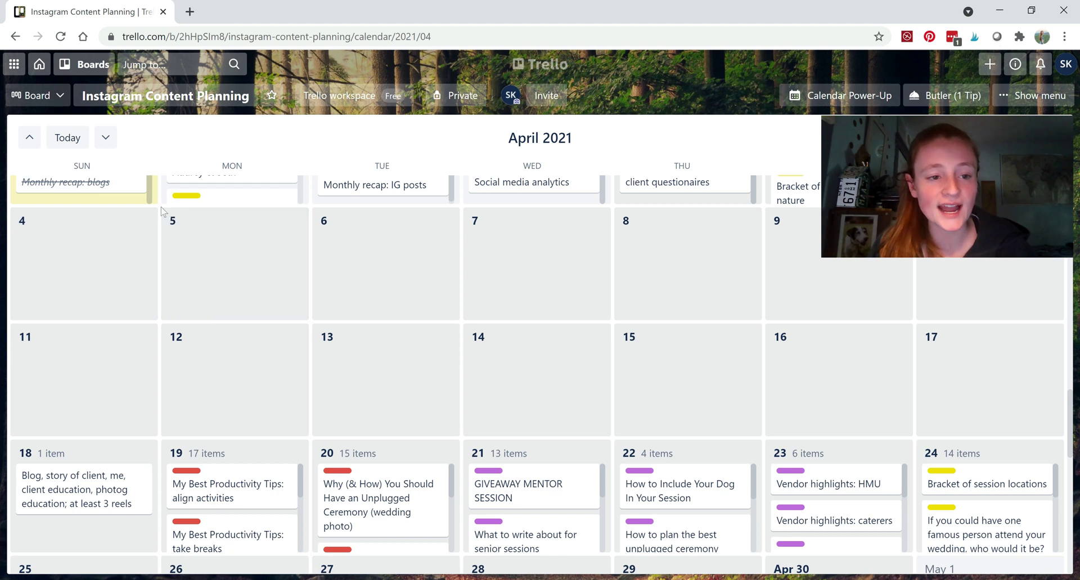
- Switch to the Content Calendar spreadsheet in Google Sheets and copy the April 5 title "The Rooftop Styled Shoot" from the 2021 Content Calendar sheet
key("ctrl+t")
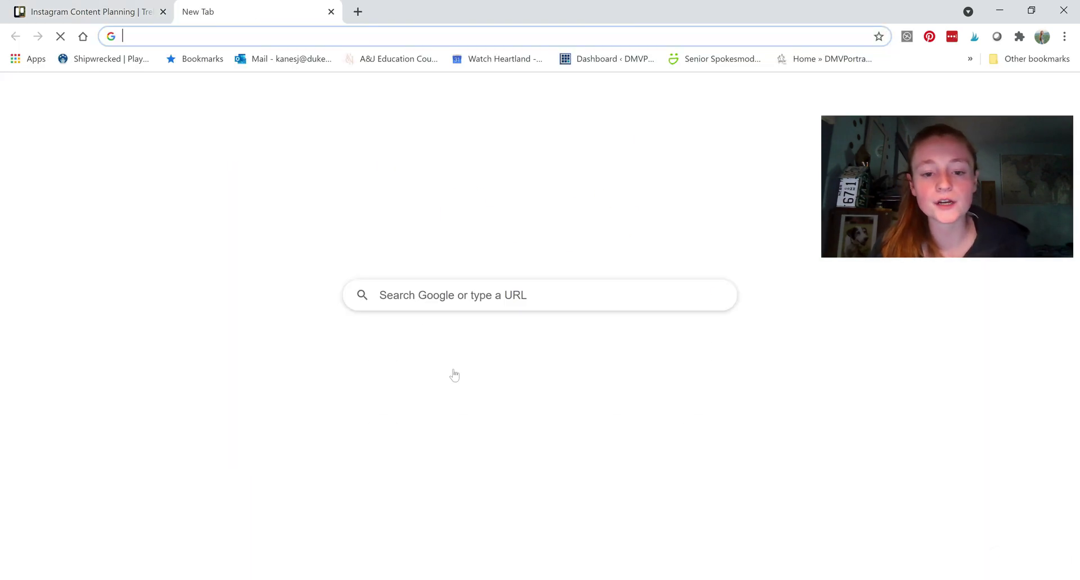
left_click(455, 431)
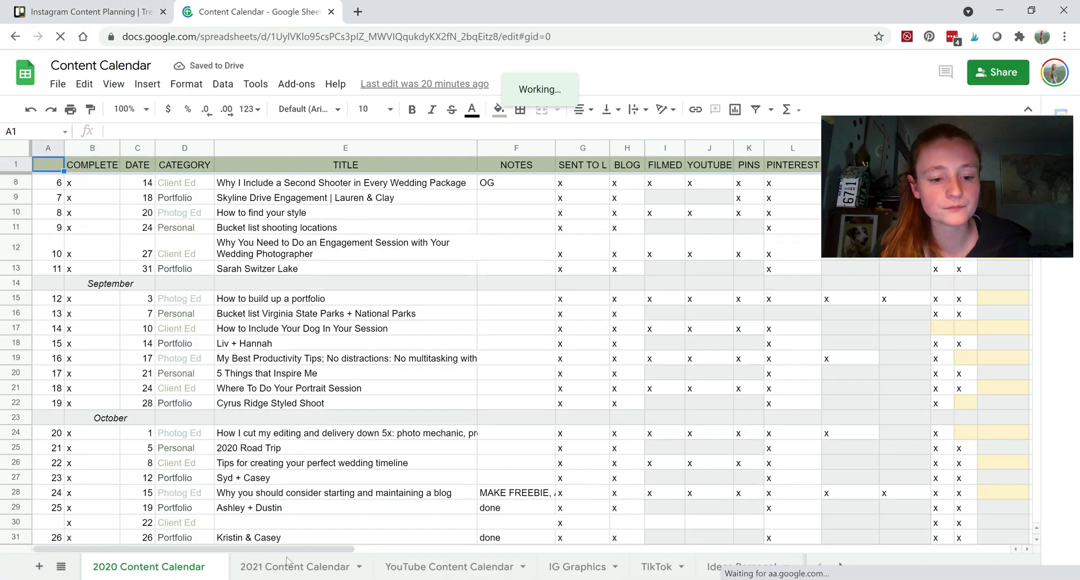
left_click(286, 560)
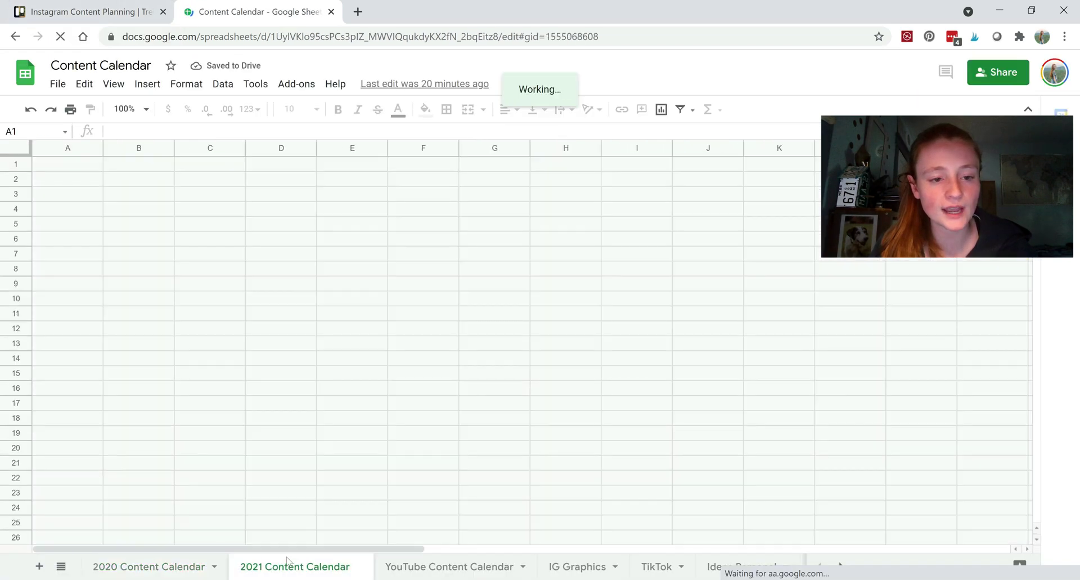
left_click(90, 11)
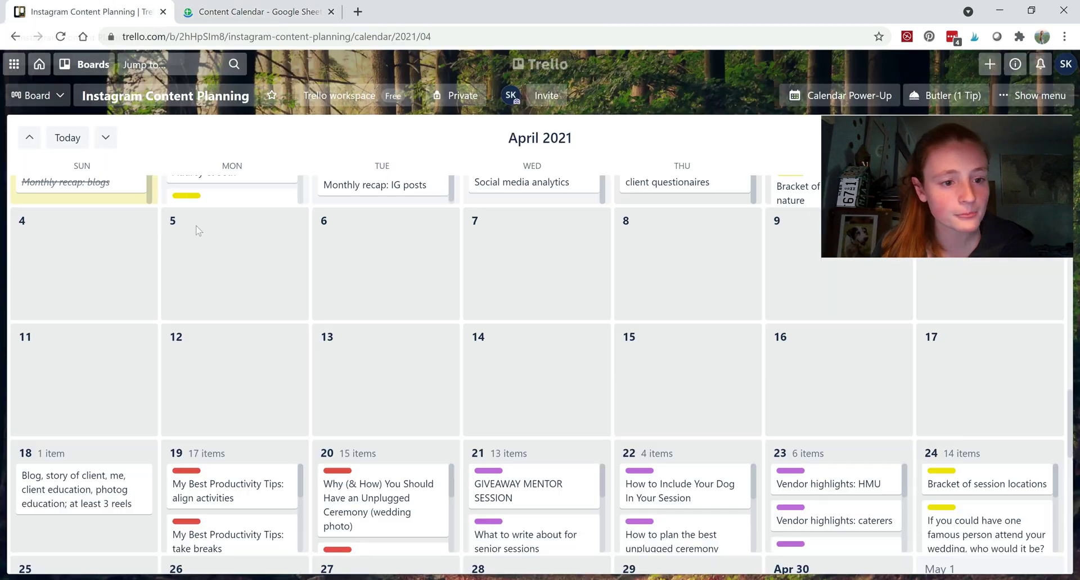
key("ctrl+Tab")
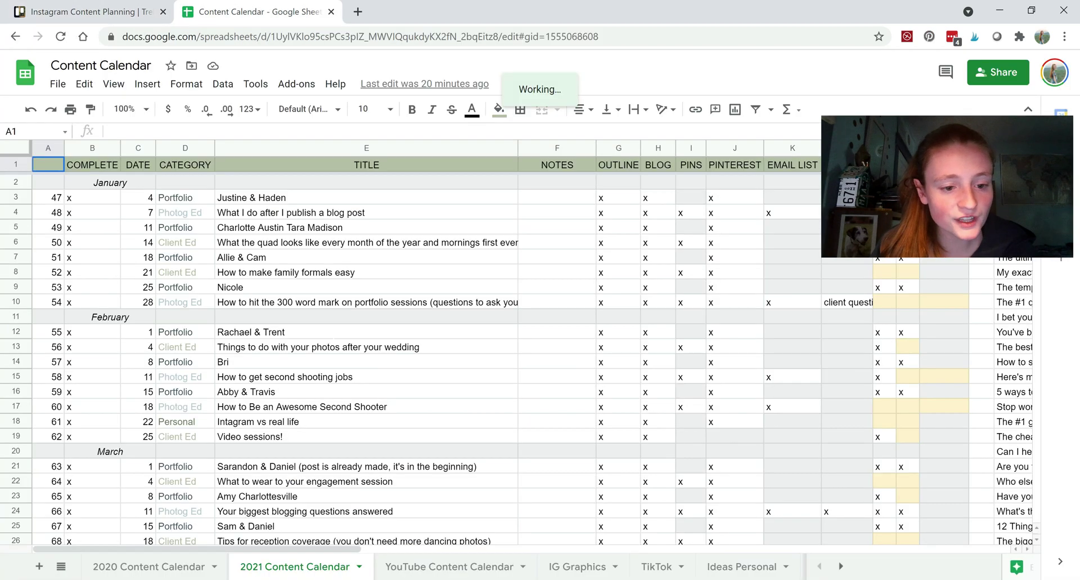
scroll(267, 386, "down", 6)
left_click(256, 363)
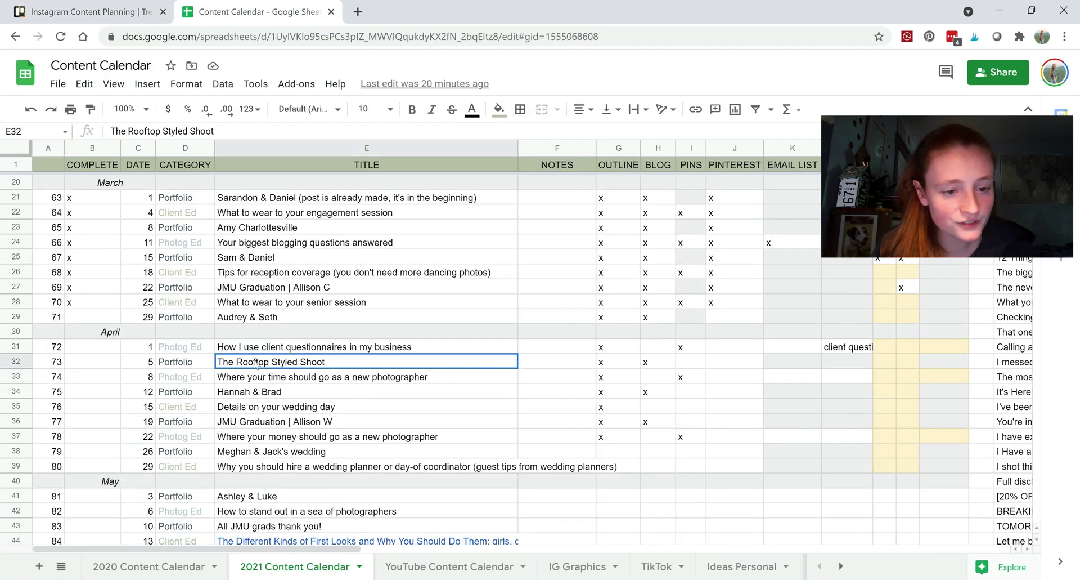
- Return to the Trello calendar and add a card titled "The Rooftop Styled Shoot" on April 5 in the Upcoming Blogs list
left_click(90, 10)
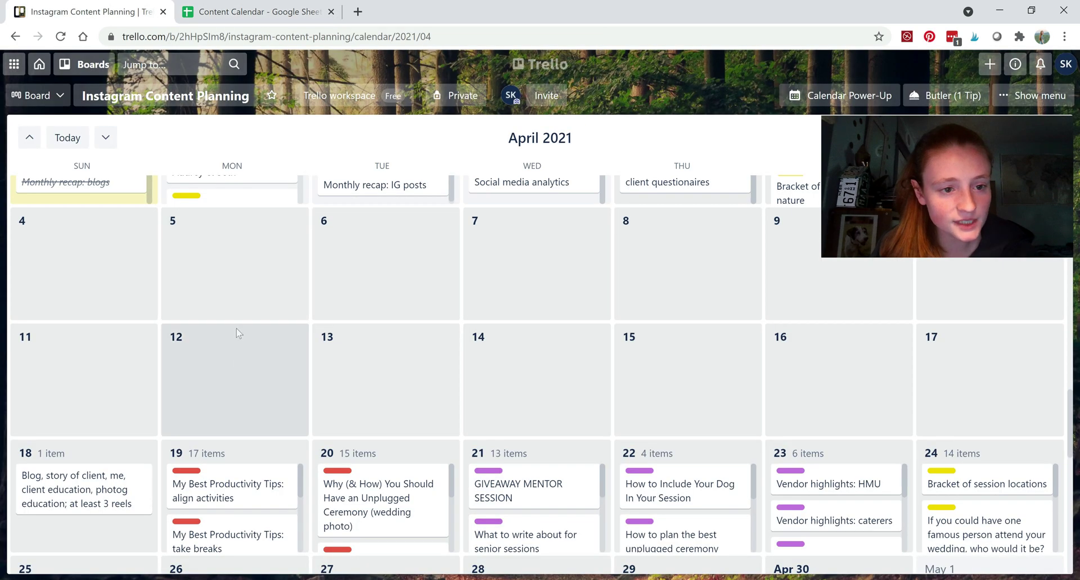
left_click(234, 266)
left_click(261, 443)
left_click(298, 517)
left_click(324, 419)
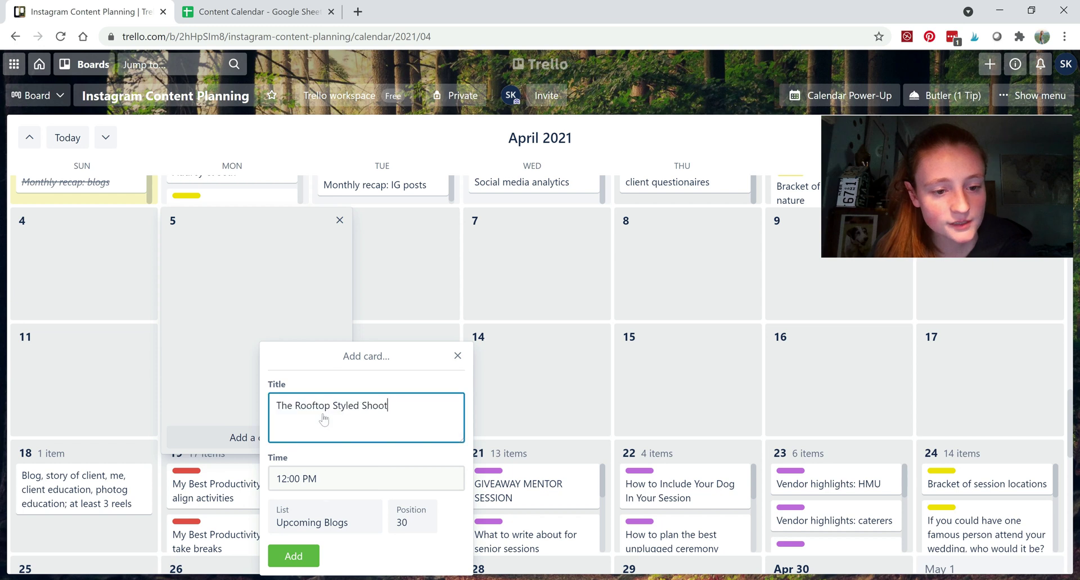
left_click(291, 554)
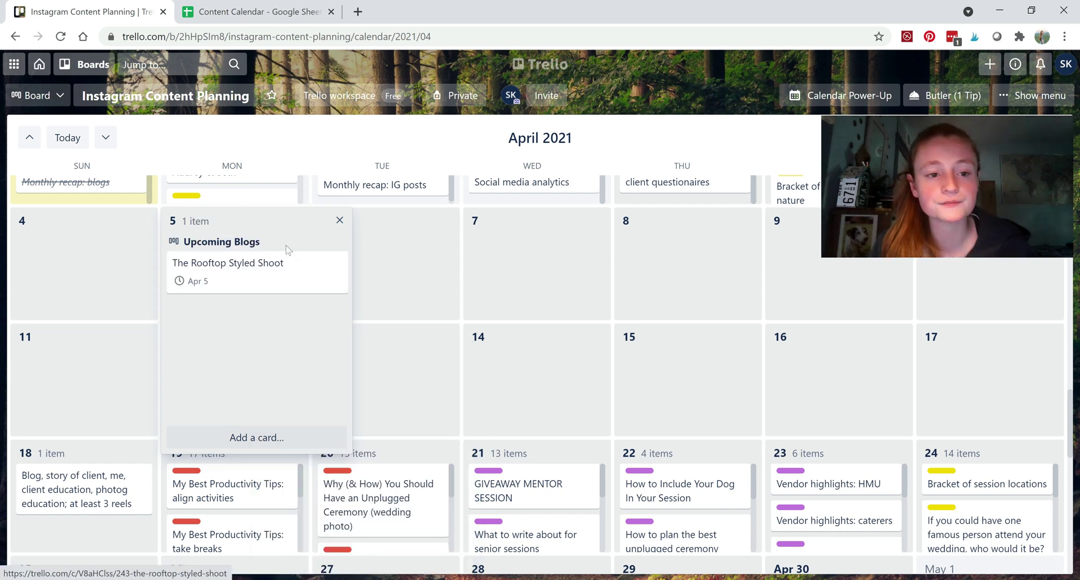
- Apply the green label to the April 5 card "The Rooftop Styled Shoot" and close the card
left_click(251, 272)
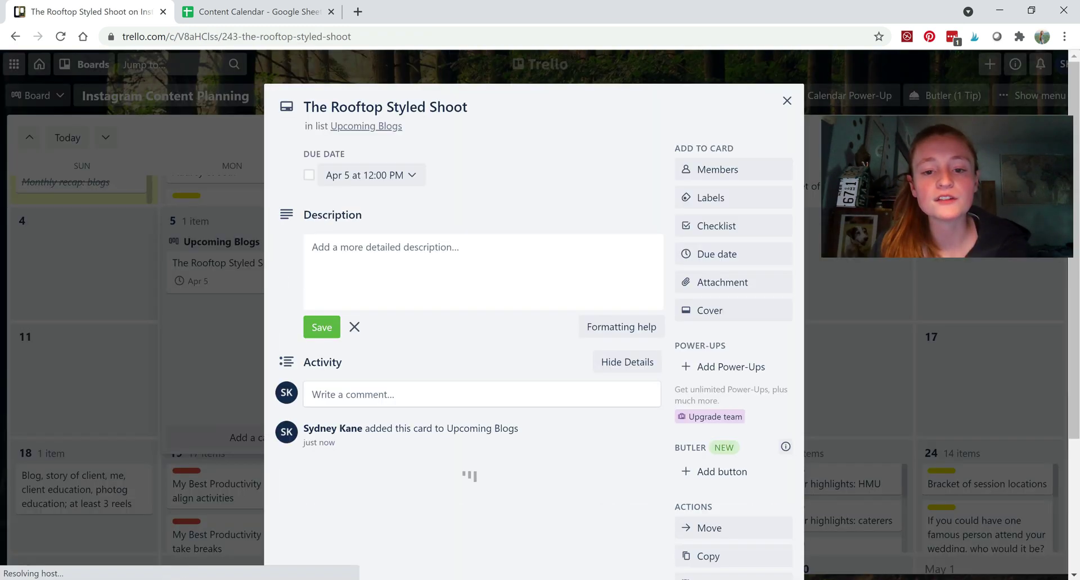
left_click(723, 200)
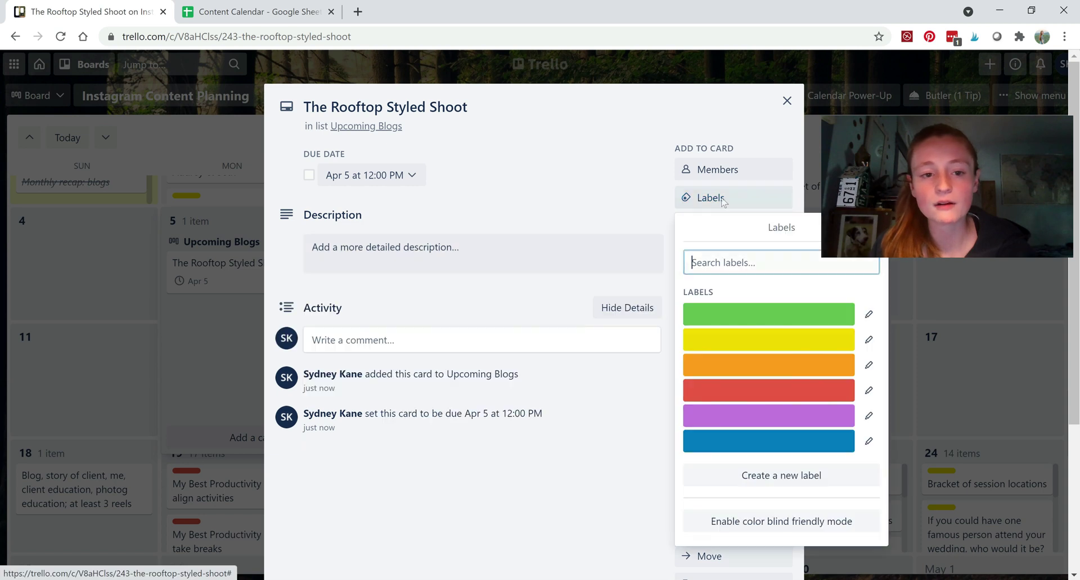
left_click(768, 314)
left_click(787, 101)
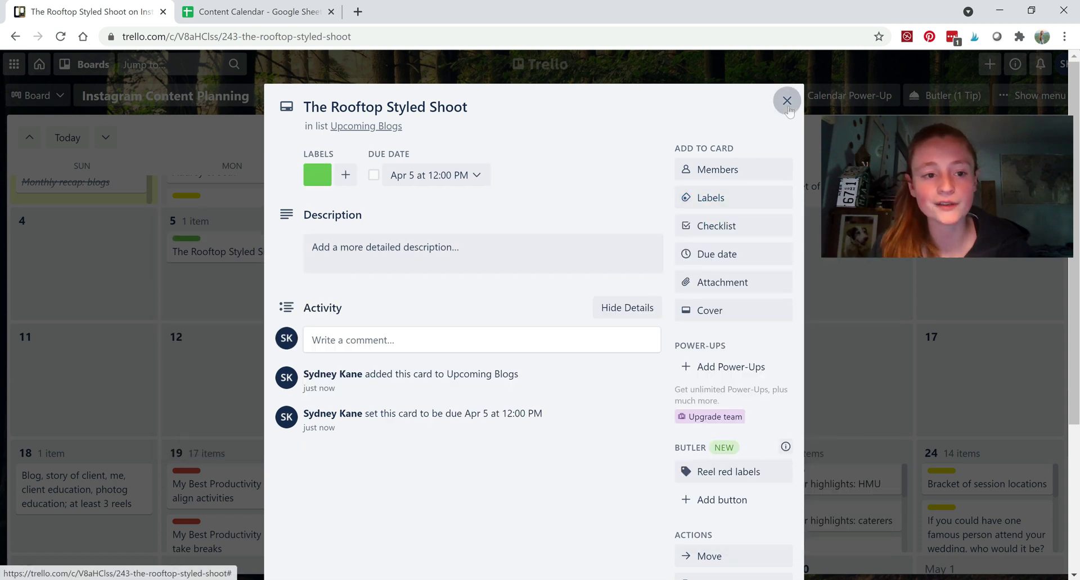
left_click(787, 100)
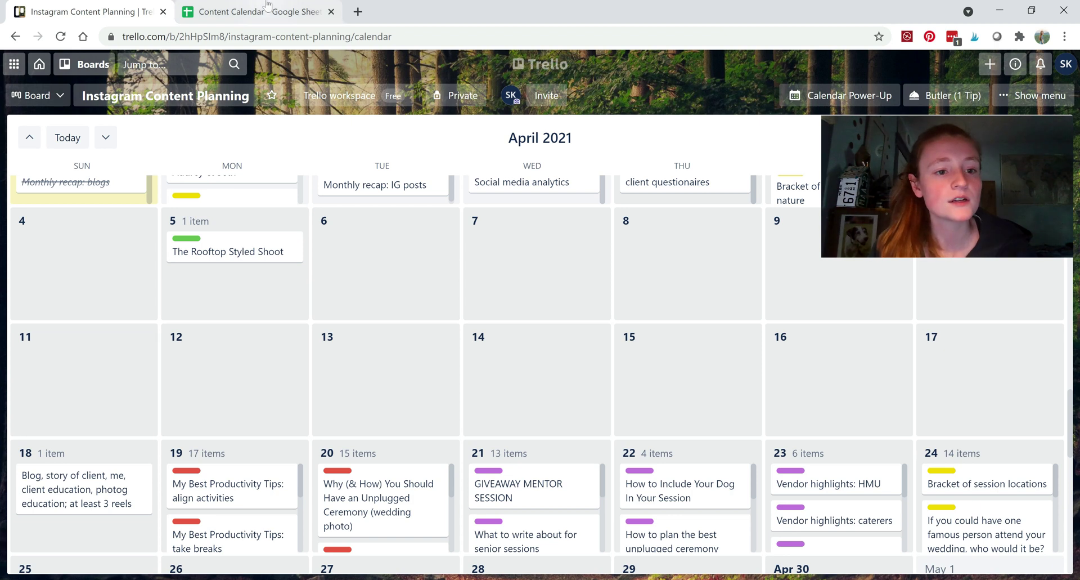
- Copy the April 8 title "Where your time should go as a new photographer" from Google Sheets into an April 8 Upcoming Blogs card in Trello
left_click(253, 11)
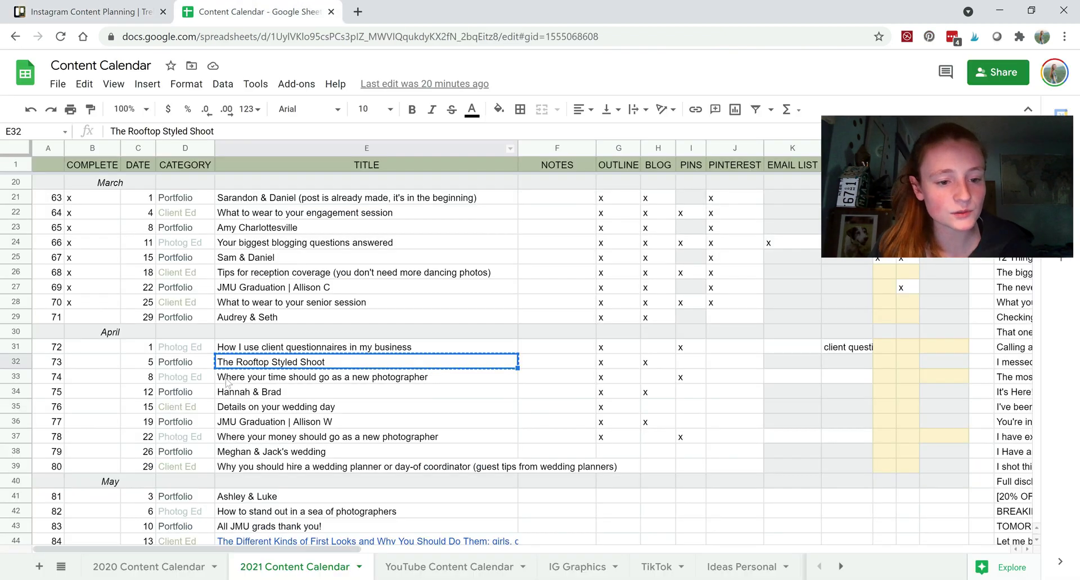
left_click(227, 382)
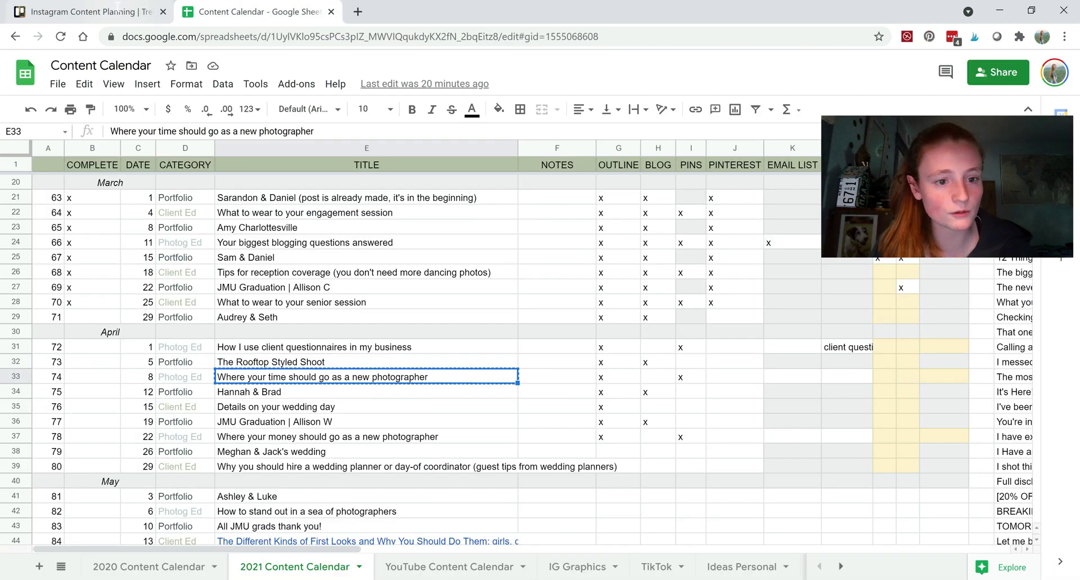
left_click(84, 11)
left_click(688, 274)
left_click(686, 439)
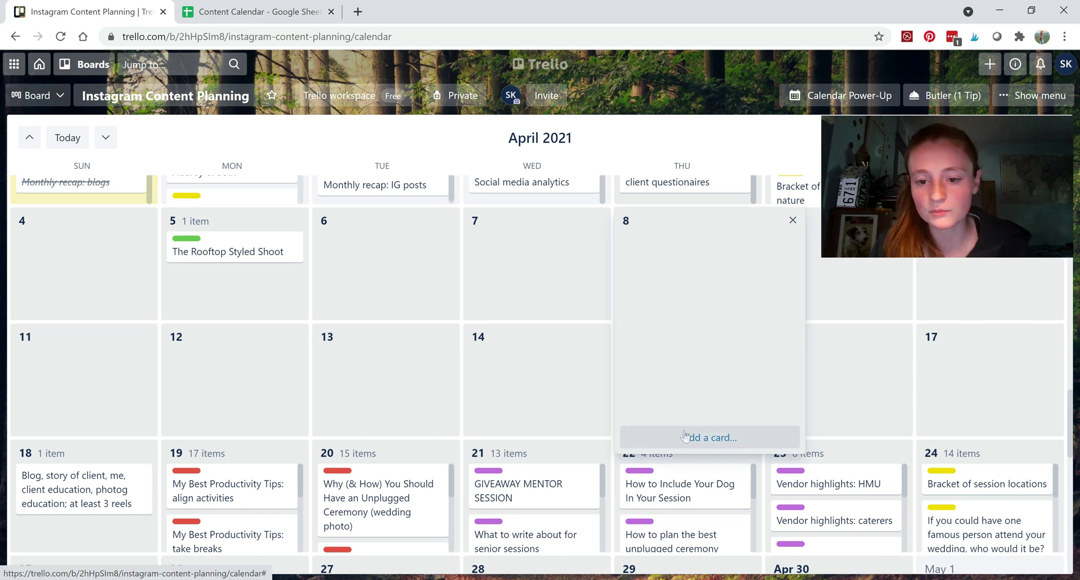
left_click(718, 555)
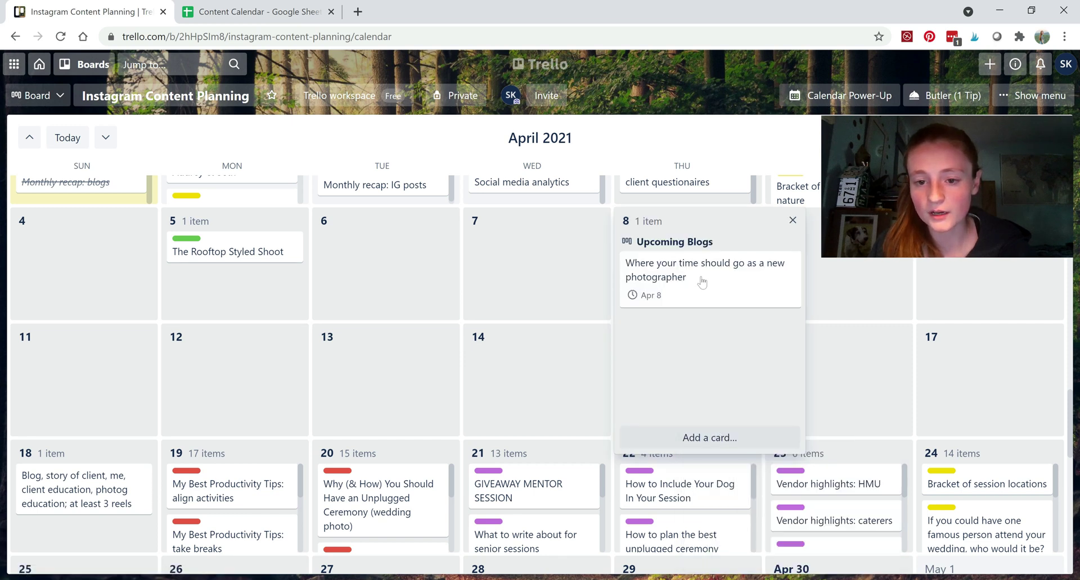
- Apply the green and blue labels to the April 8 card "Where your time should go as a new photographer"
left_click(697, 268)
left_click(743, 198)
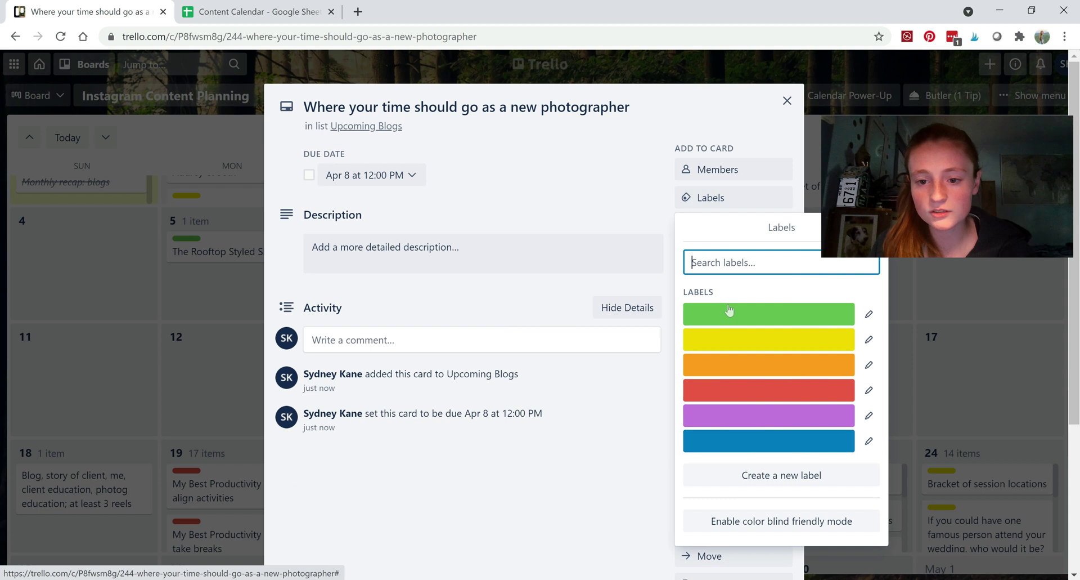
left_click(732, 313)
left_click(768, 440)
left_click(788, 100)
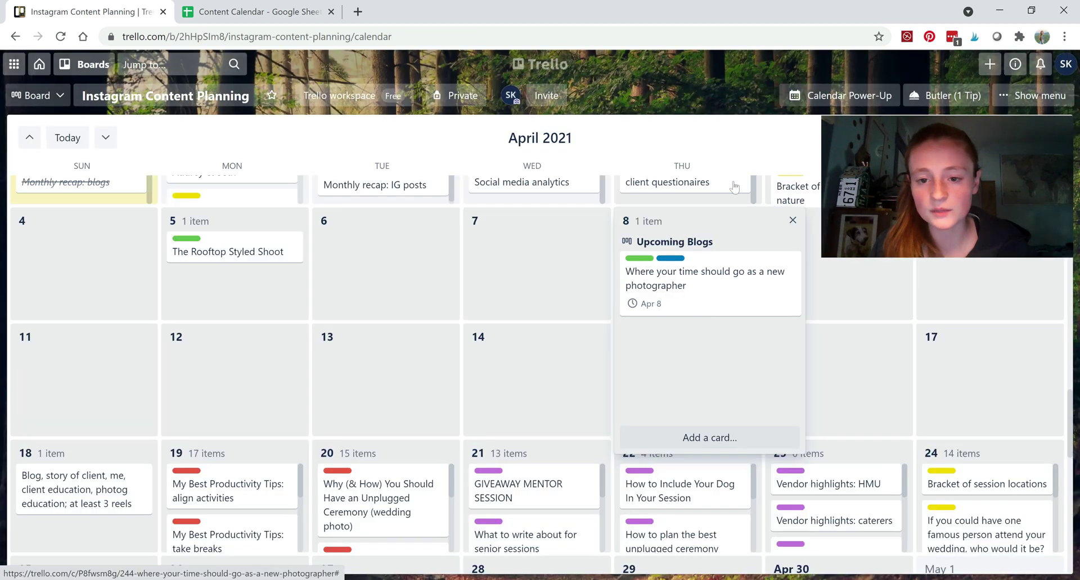
- Copy the April 12 portfolio title with the couple's names from Google Sheets into a new April 12 card in Trello's Upcoming Blogs list
key("ctrl+Tab")
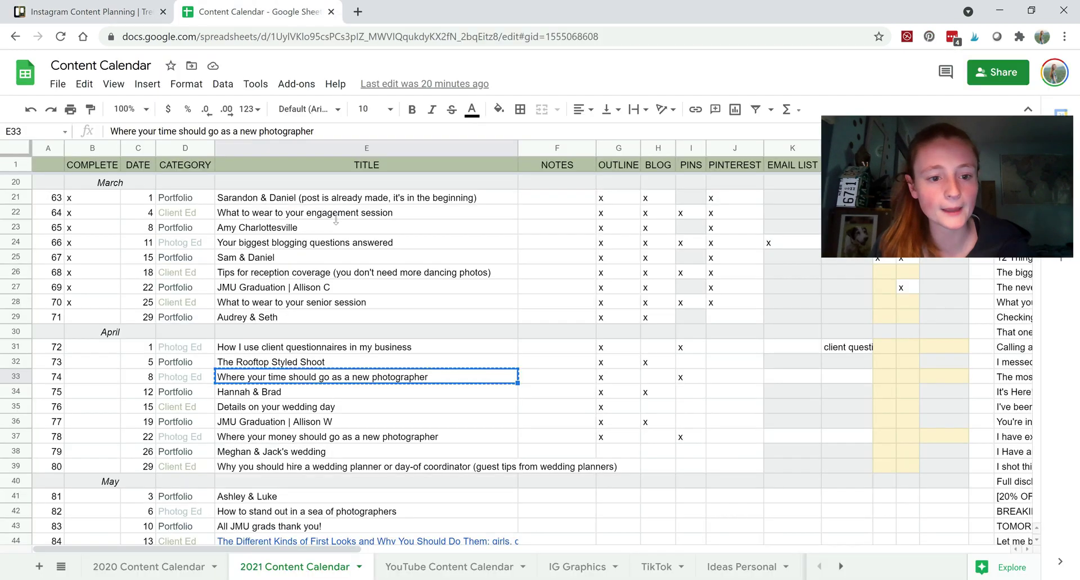
left_click(262, 392)
left_click(90, 8)
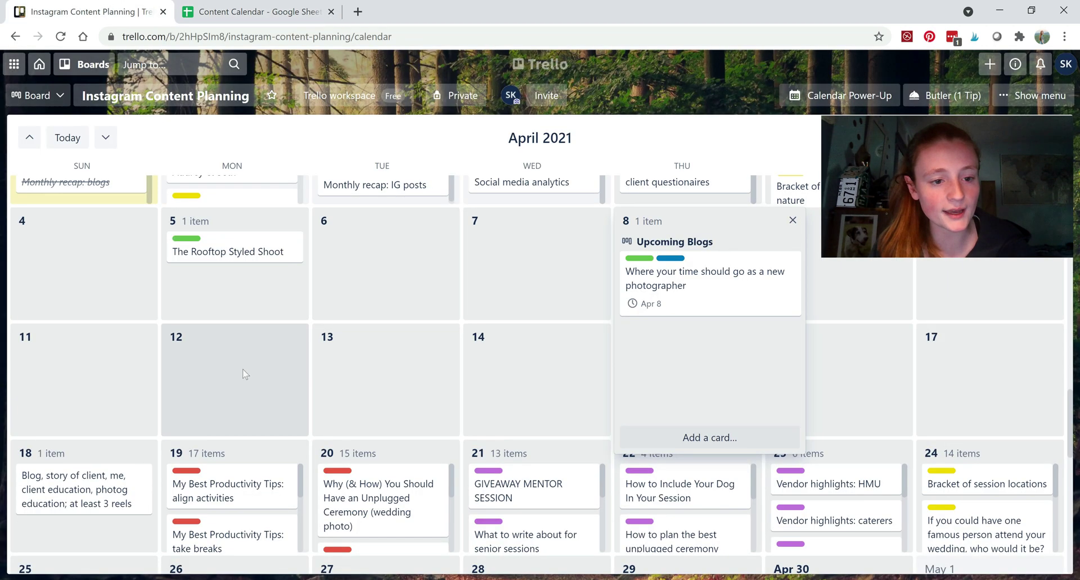
left_click(244, 373)
left_click(290, 547)
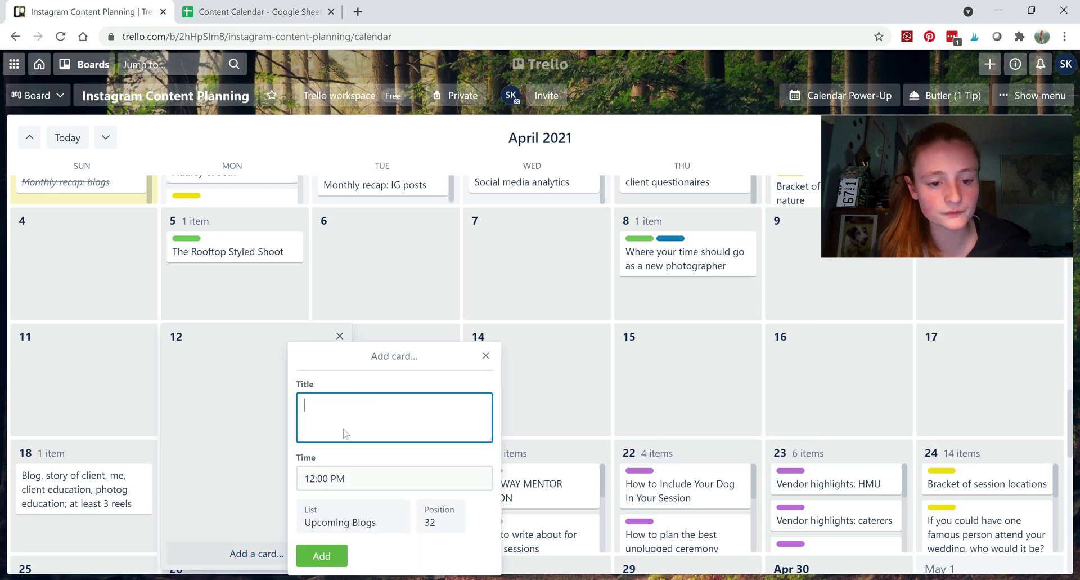
left_click(325, 554)
- Apply the green label to the couple's portfolio card on April 12 and close the card
left_click(232, 393)
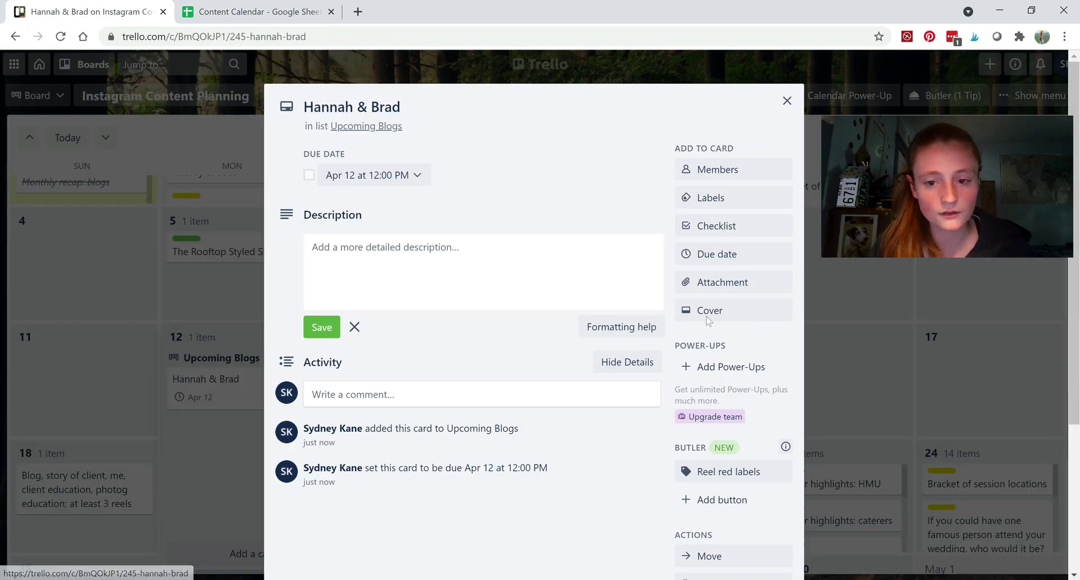
left_click(732, 196)
left_click(757, 312)
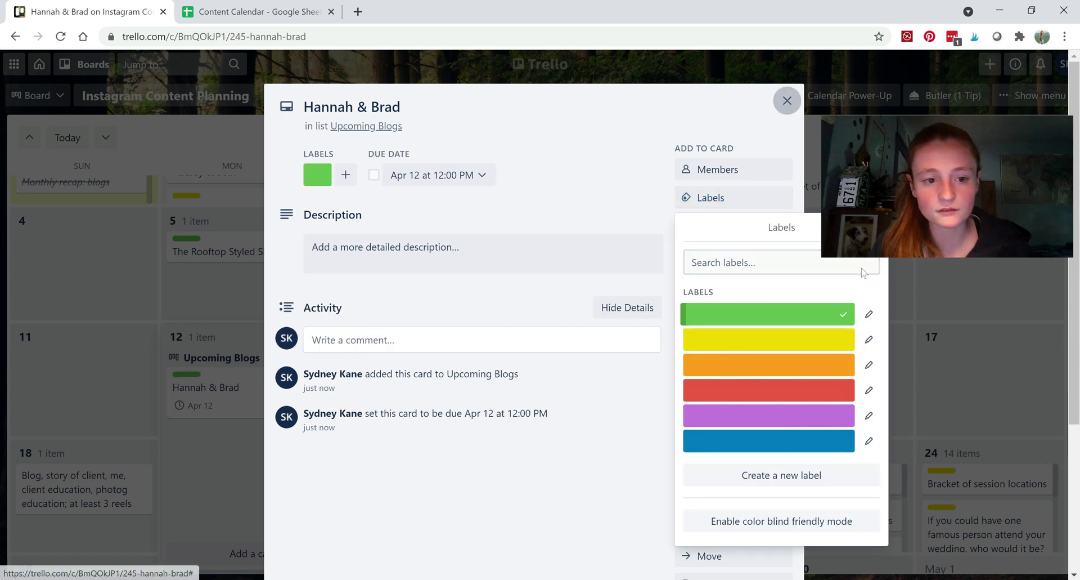
key("Escape")
- Copy the April 15 title "Details on your wedding day" from Google Sheets into a new April 15 card in Trello's Upcoming Blogs list
left_click(258, 11)
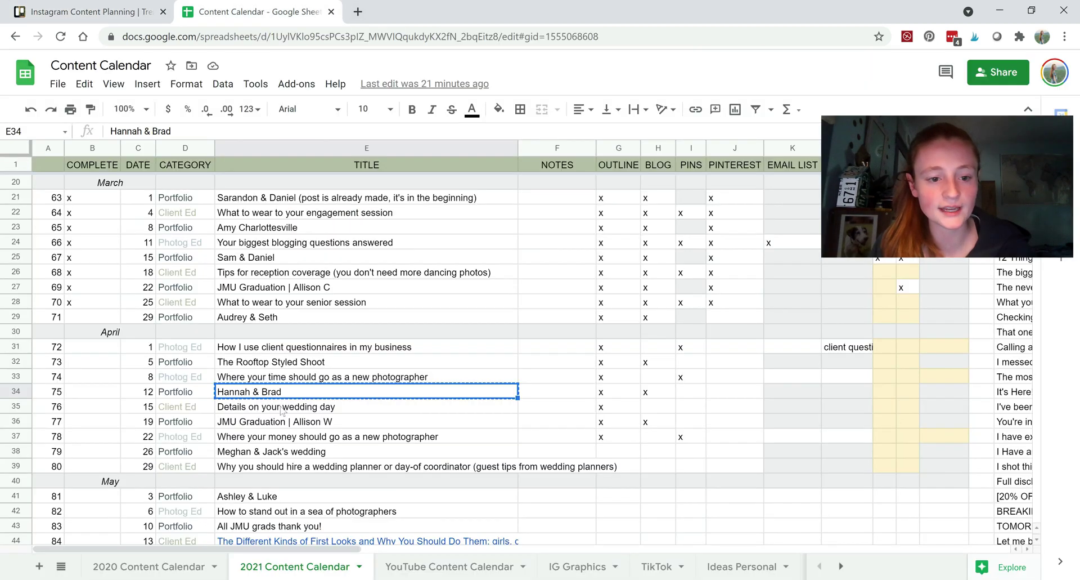
left_click(281, 407)
left_click(88, 16)
left_click(660, 392)
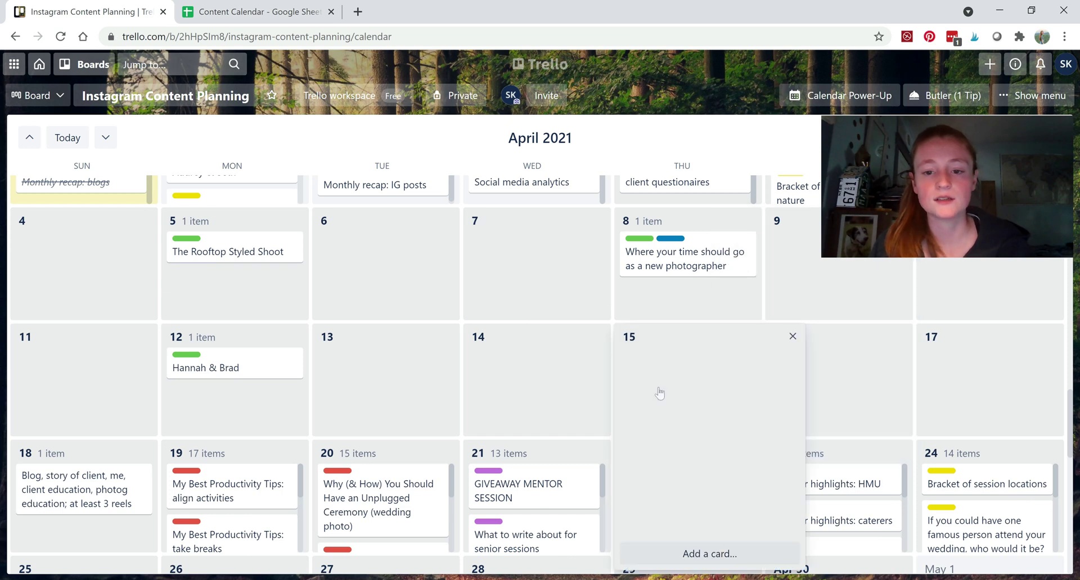
left_click(692, 555)
key("ctrl+v")
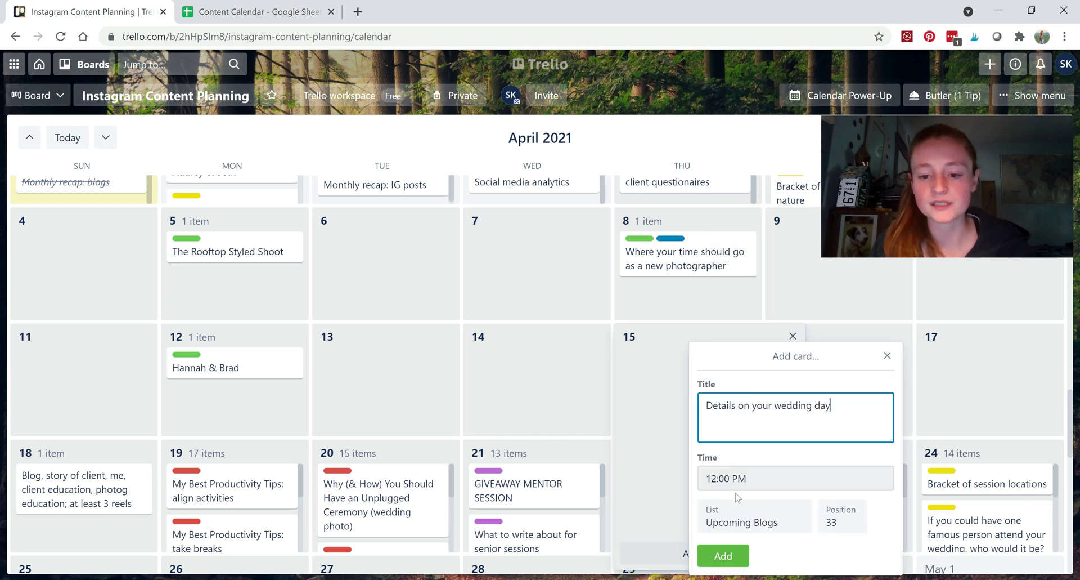
left_click(733, 556)
- Apply the green label to the April 15 card "Details on your wedding day" and close the card
left_click(697, 394)
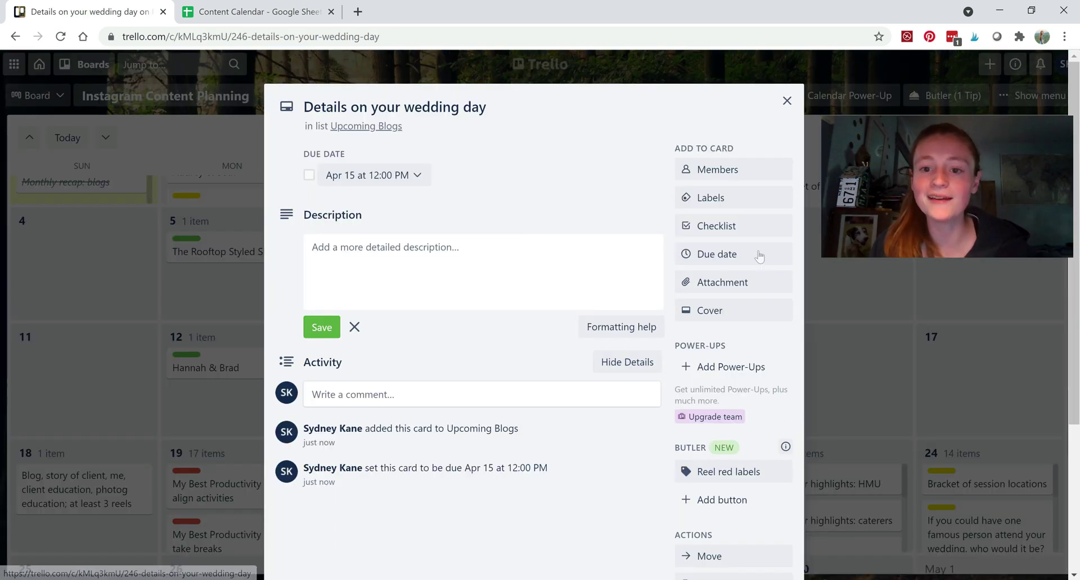
left_click(757, 198)
left_click(741, 314)
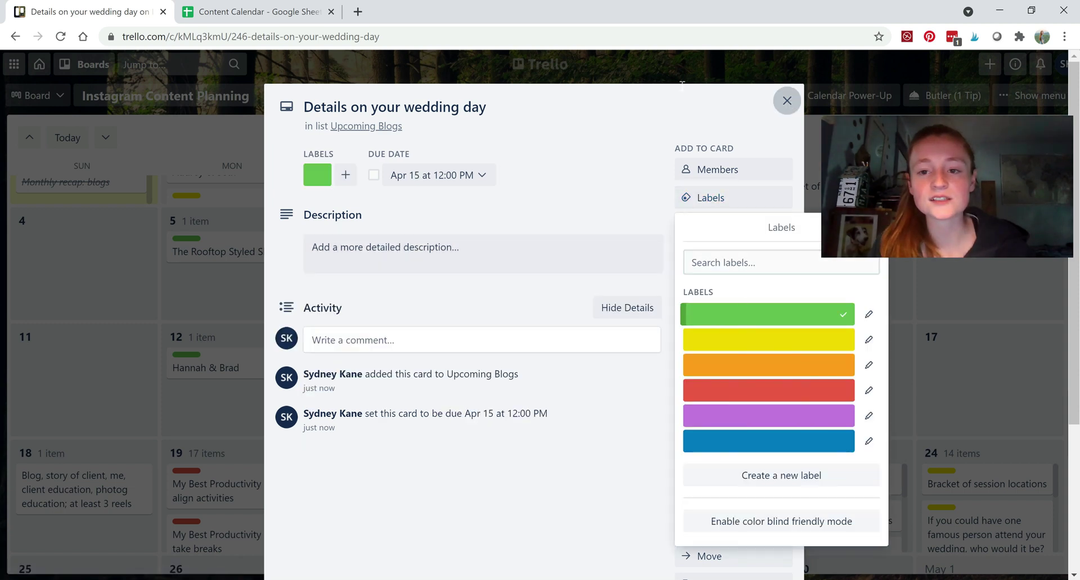
left_click(787, 100)
- Switch to Google Sheets and copy the April 15 title "Improve your client experience with Google MyMaps" from the YouTube Content Calendar sheet
left_click(256, 5)
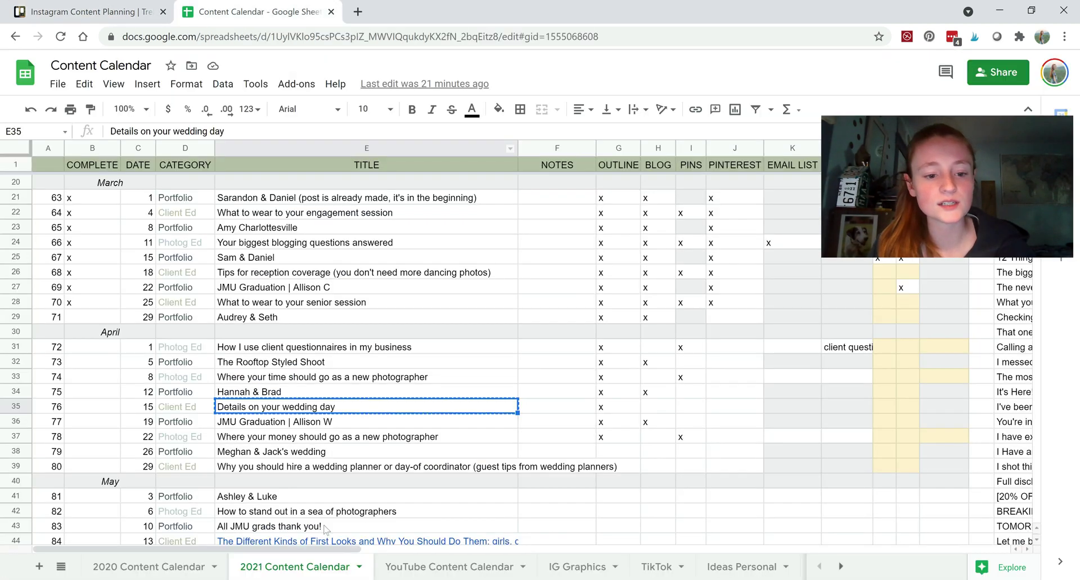
left_click(435, 567)
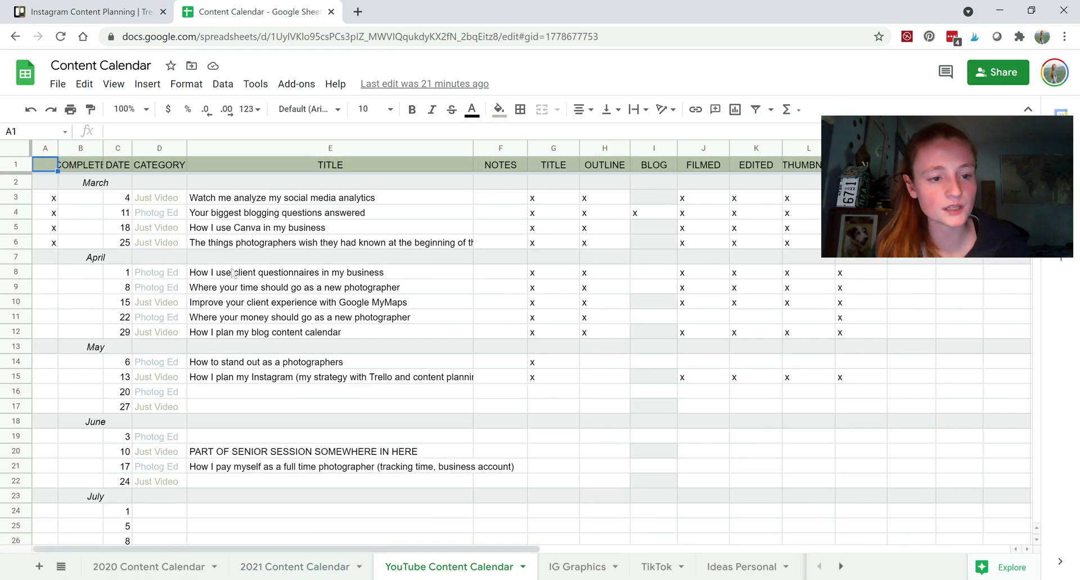
left_click(233, 304)
- Return to Trello and add an April 15 card titled "Improve your client experience with Google MyMaps" in the YouTube Videos list
left_click(62, 6)
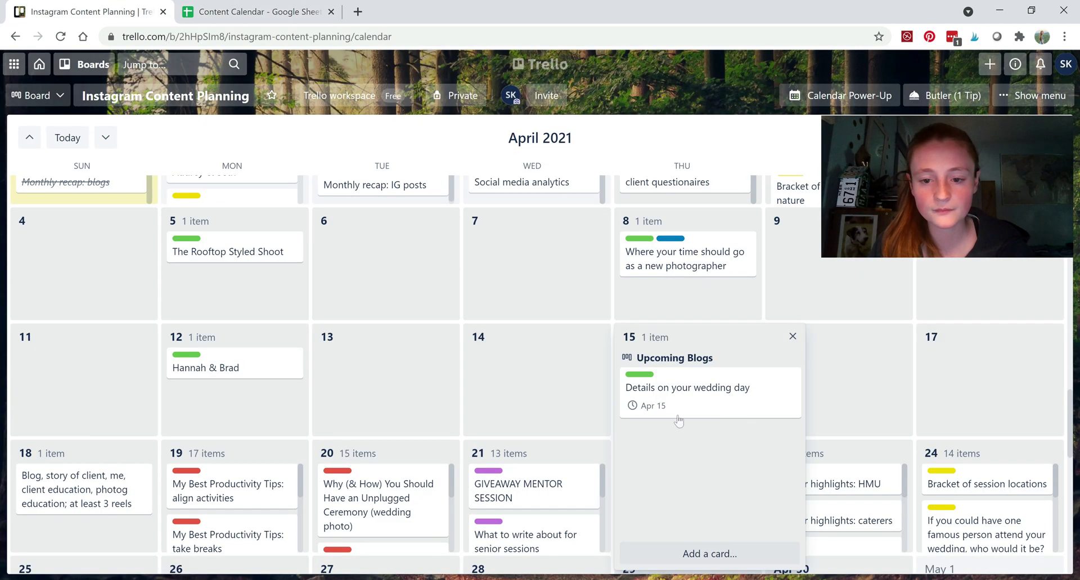
left_click(689, 553)
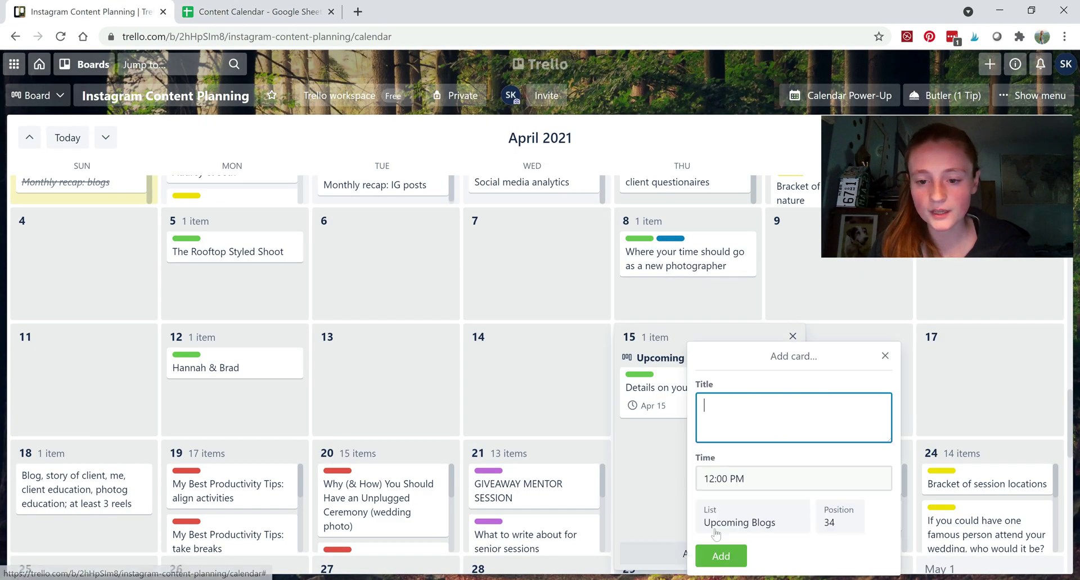
left_click(763, 521)
left_click(734, 452)
left_click(788, 418)
type("Improve your client experience with Google MyMaps")
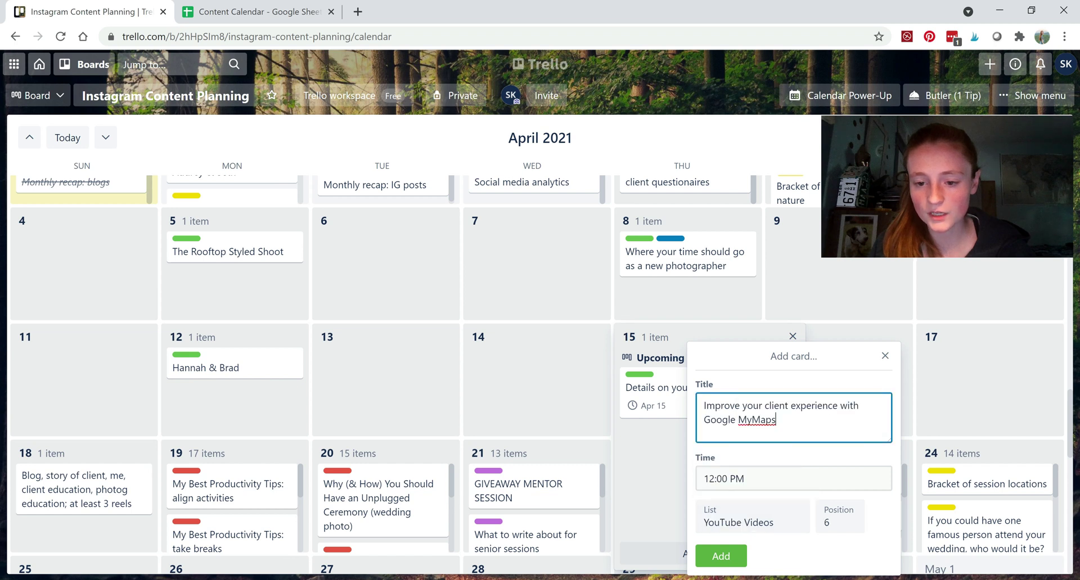
left_click(722, 555)
- Apply the blue label to the April 15 card "Improve your client experience with Google MyMaps" and close the card
left_click(708, 455)
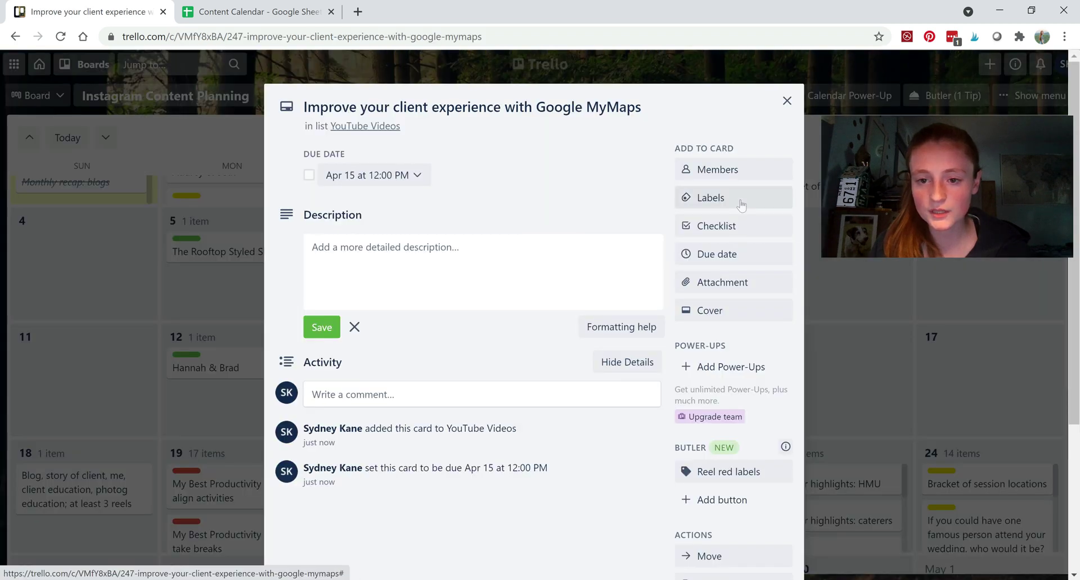
left_click(711, 197)
left_click(731, 441)
key("Escape")
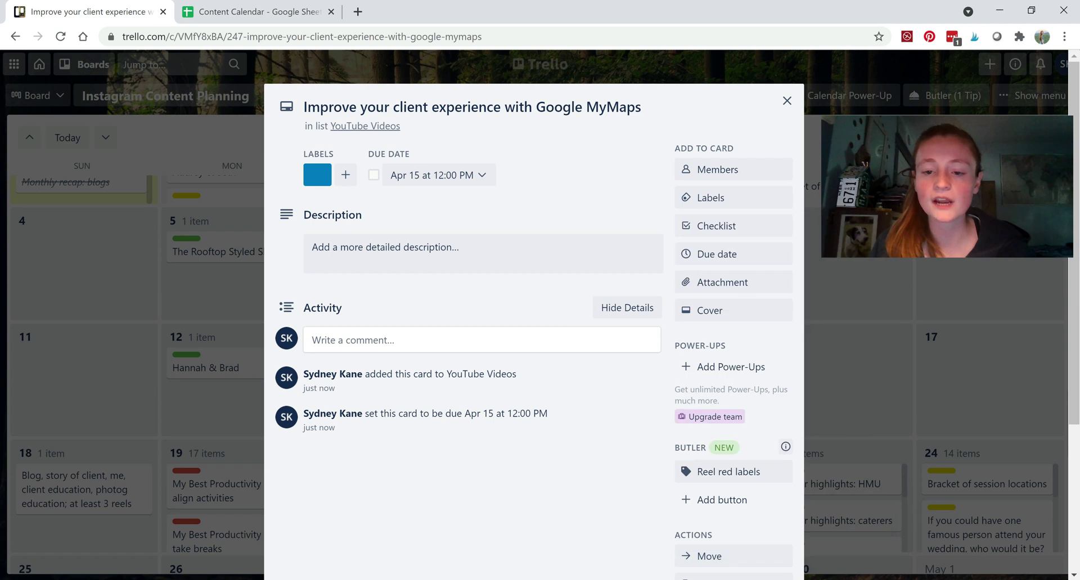
key("Escape")
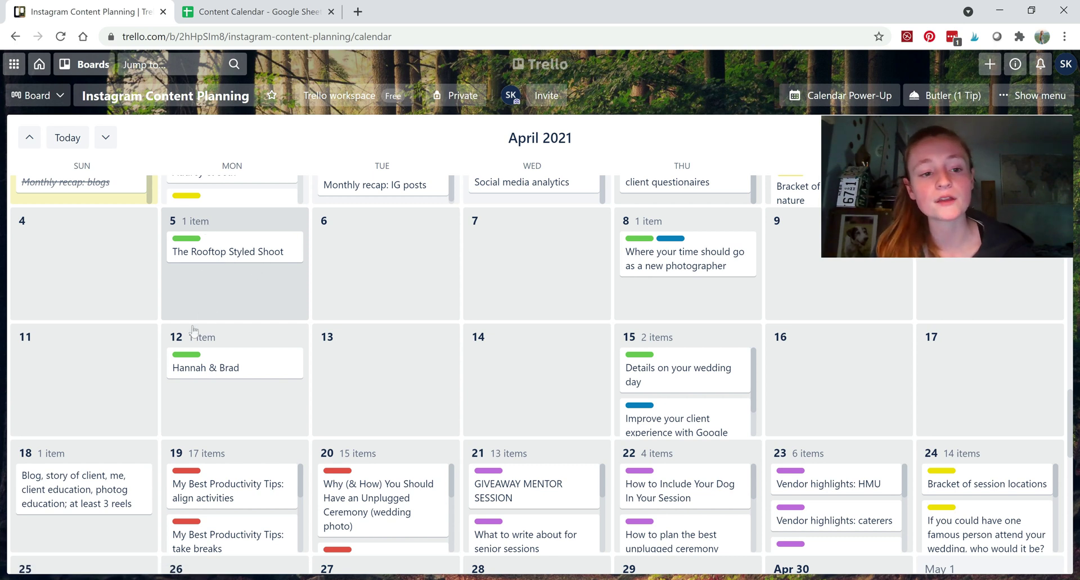
- Add a second April 5 card titled "The Rooftop Styled Shoot" in the Instagram Posts list
left_click(222, 298)
left_click(240, 441)
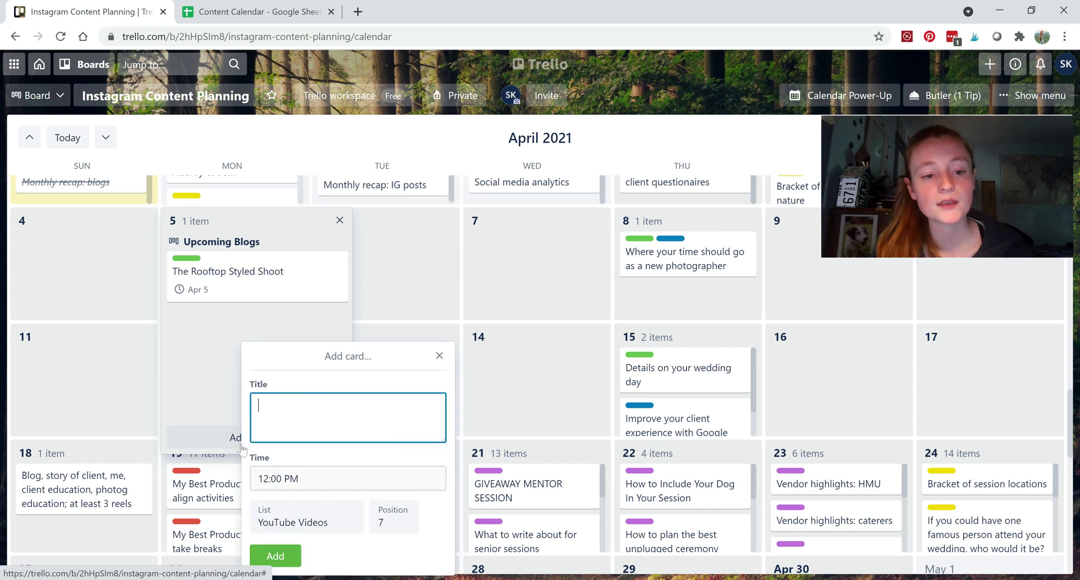
left_click(294, 515)
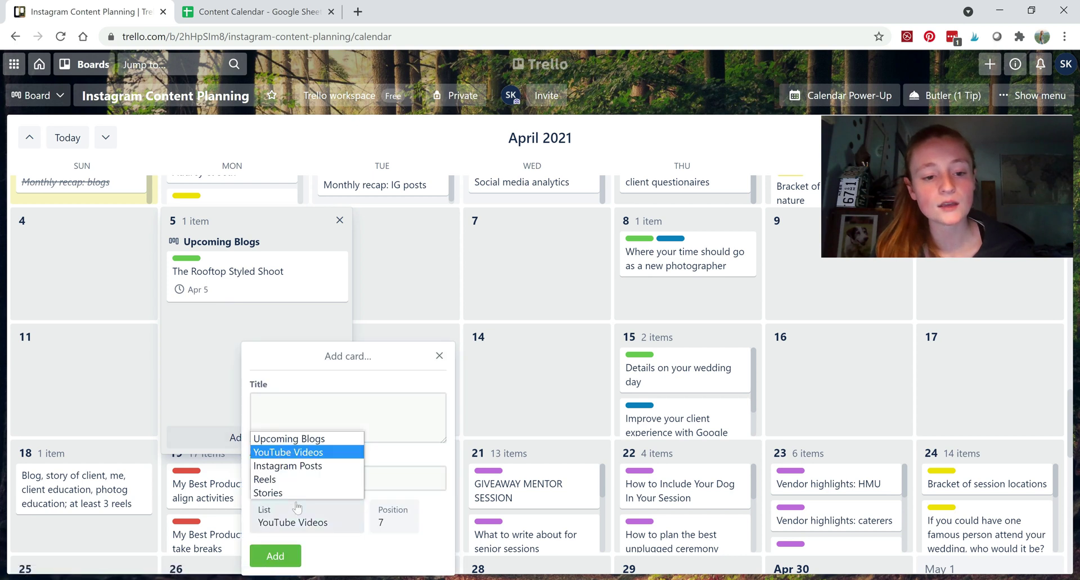
left_click(325, 464)
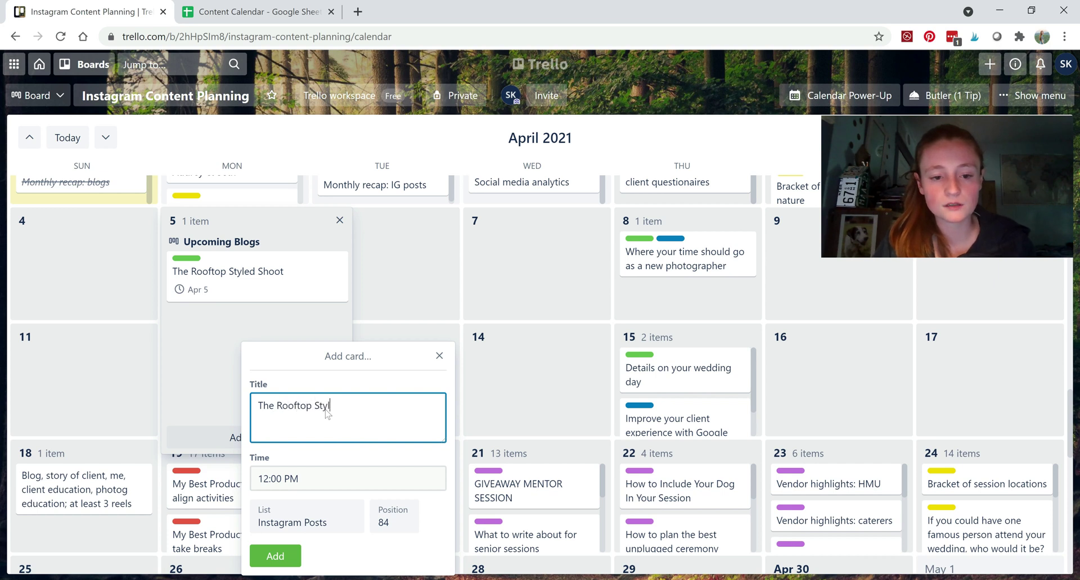
left_click(275, 556)
- Apply the purple label to the April 5 Instagram Posts card "The Rooftop Styled Shoot" and close the card
left_click(248, 348)
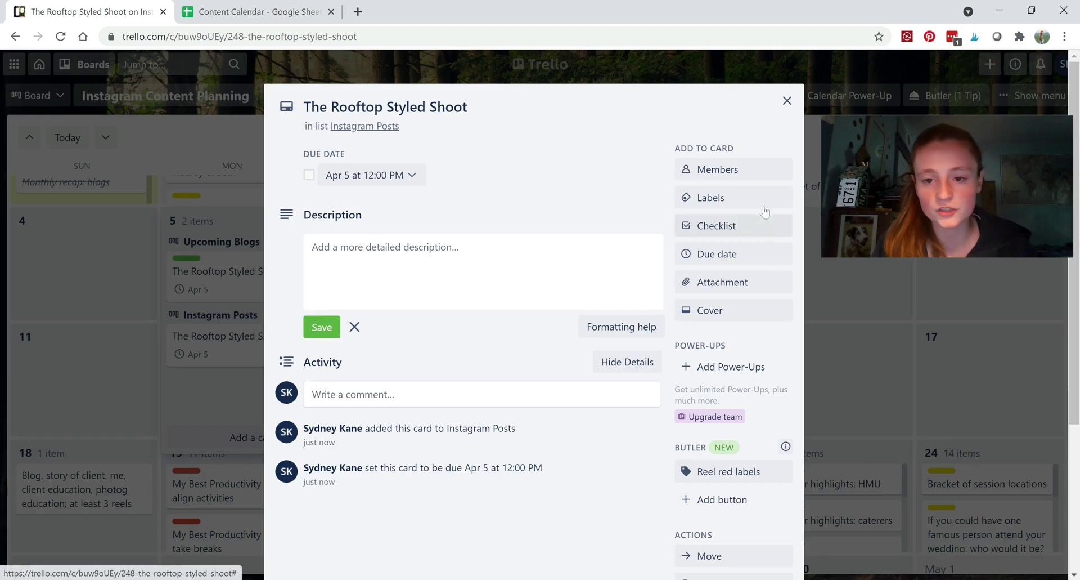
left_click(763, 203)
left_click(766, 397)
left_click(756, 393)
left_click(757, 414)
key("Escape")
key("Escape")
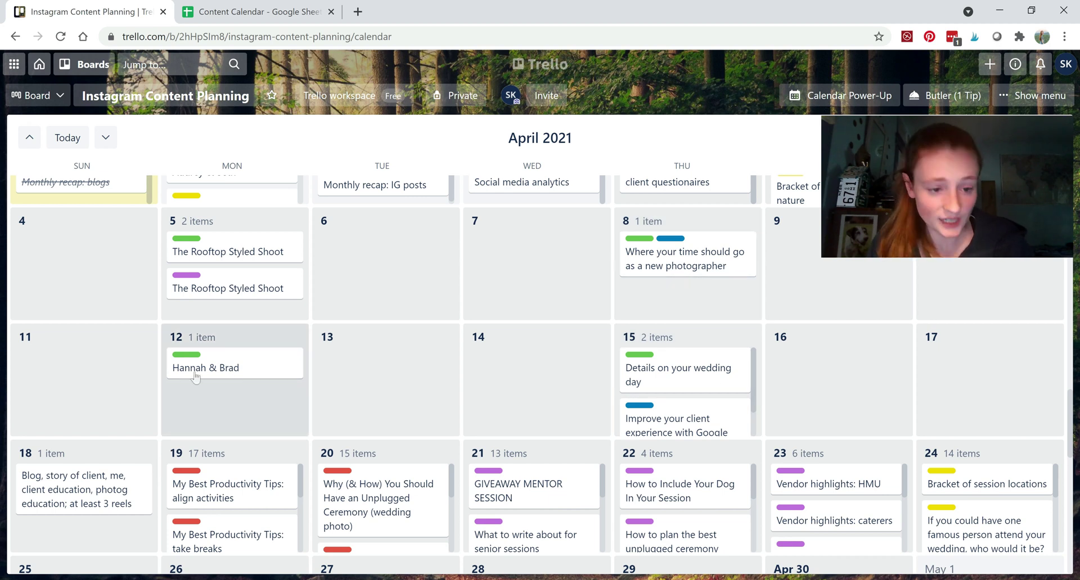
- Add an April 12 card in the Instagram Posts list with the same title as that day's blog card
left_click(217, 405)
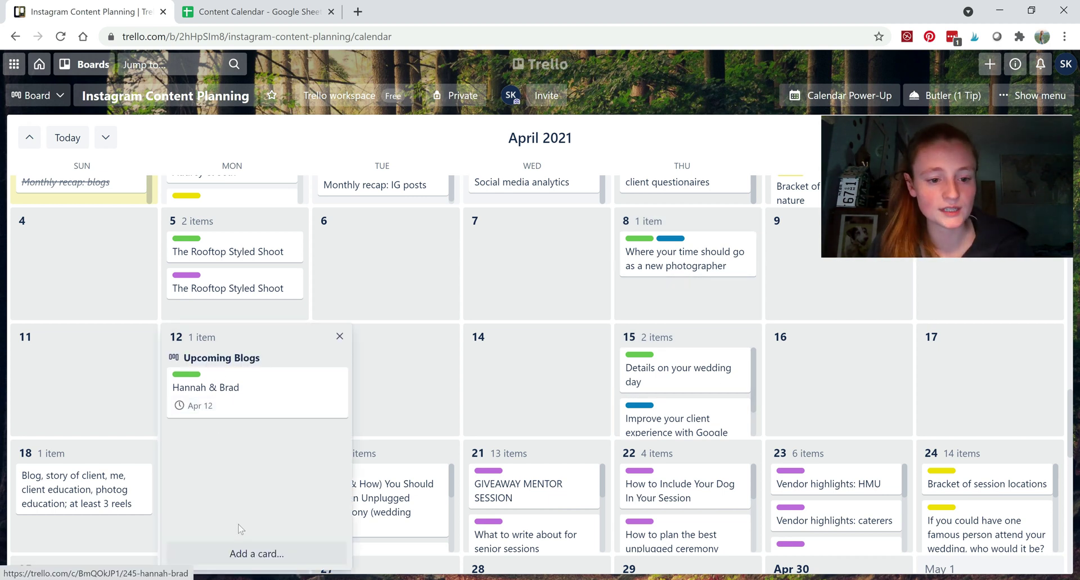
left_click(241, 553)
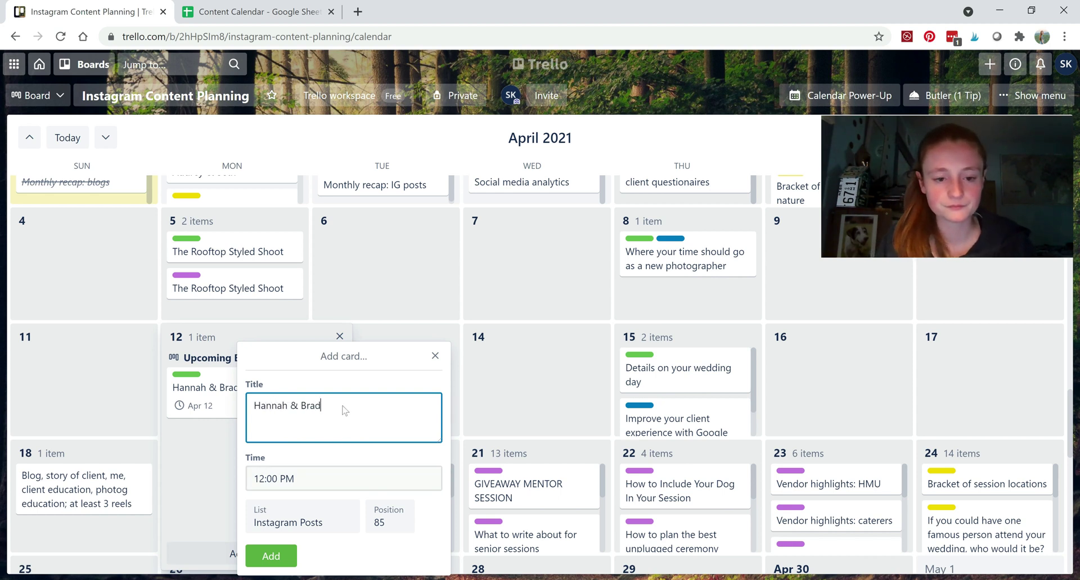
left_click(276, 556)
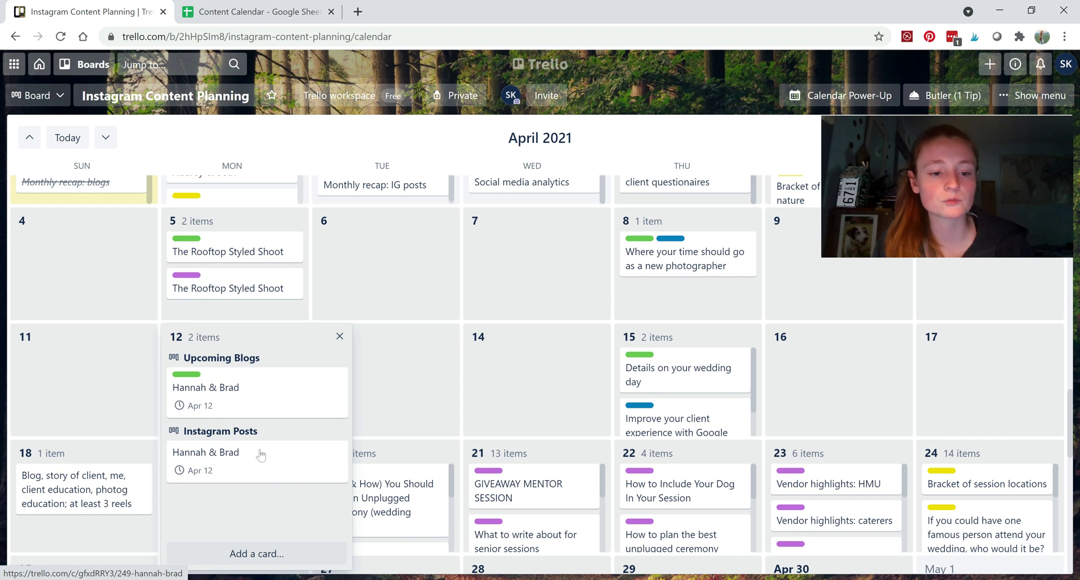
- Apply the purple label to the new April 12 Instagram Posts card and close the card
left_click(260, 455)
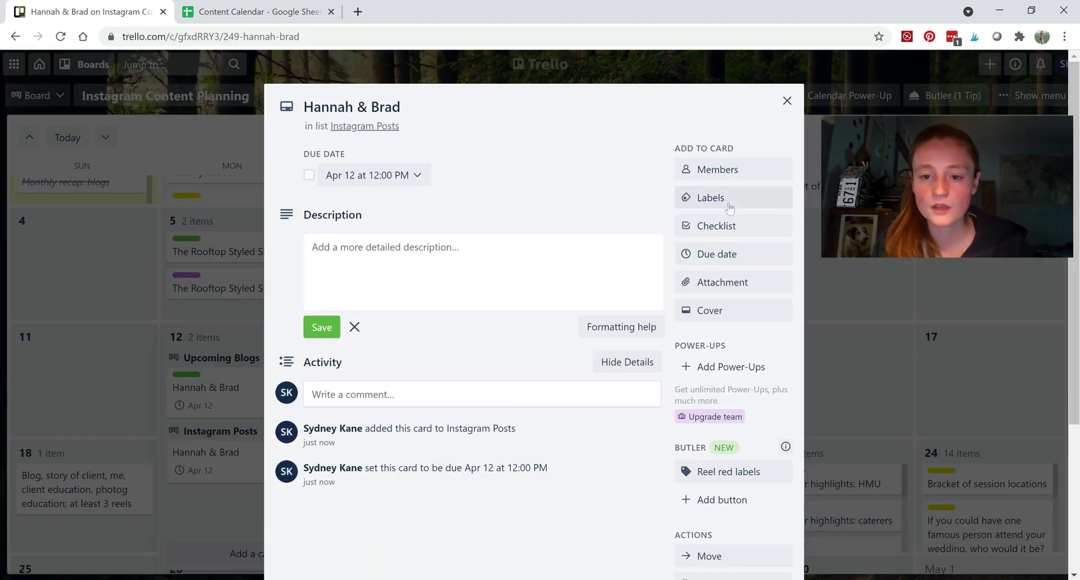
left_click(728, 198)
left_click(786, 414)
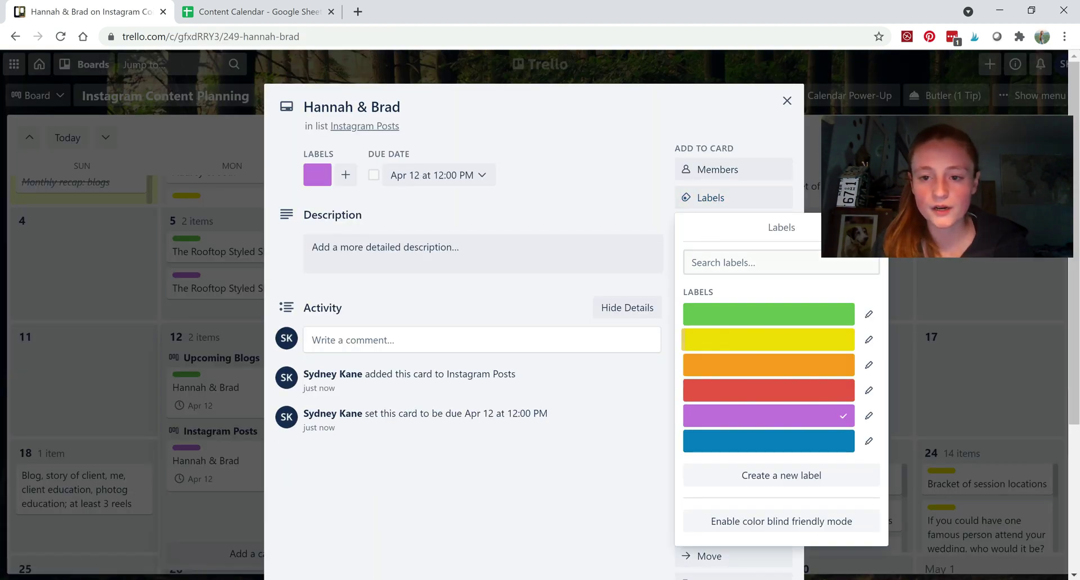
key("Escape")
key("Escape")
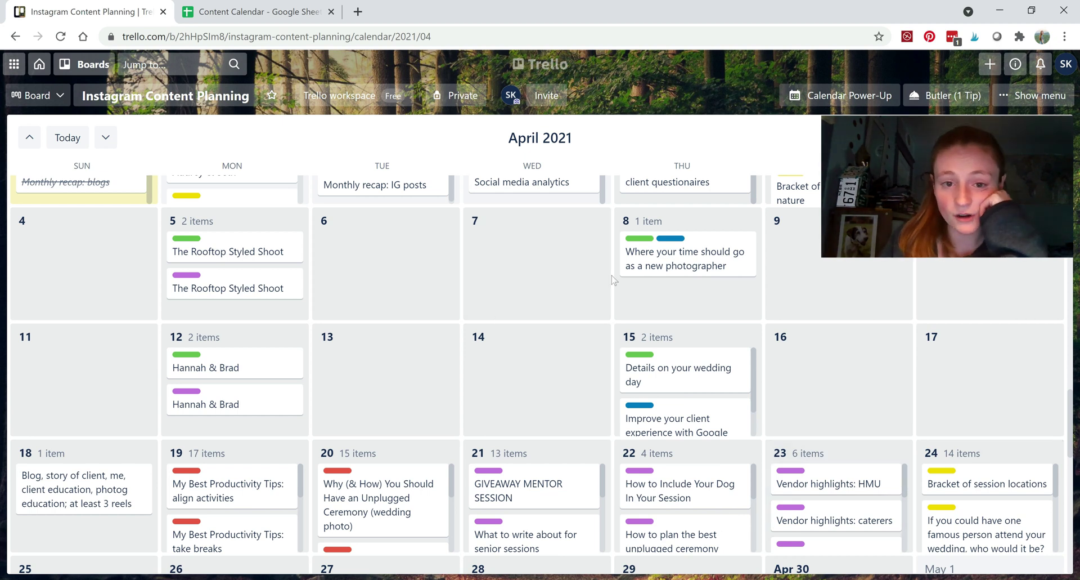
- Review the late March and April calendar entries, including the idea cards stacked on April 21, for posts that suit the open April days
scroll(589, 281, "up", 2)
scroll(556, 430, "down", 3)
scroll(556, 430, "down", 5)
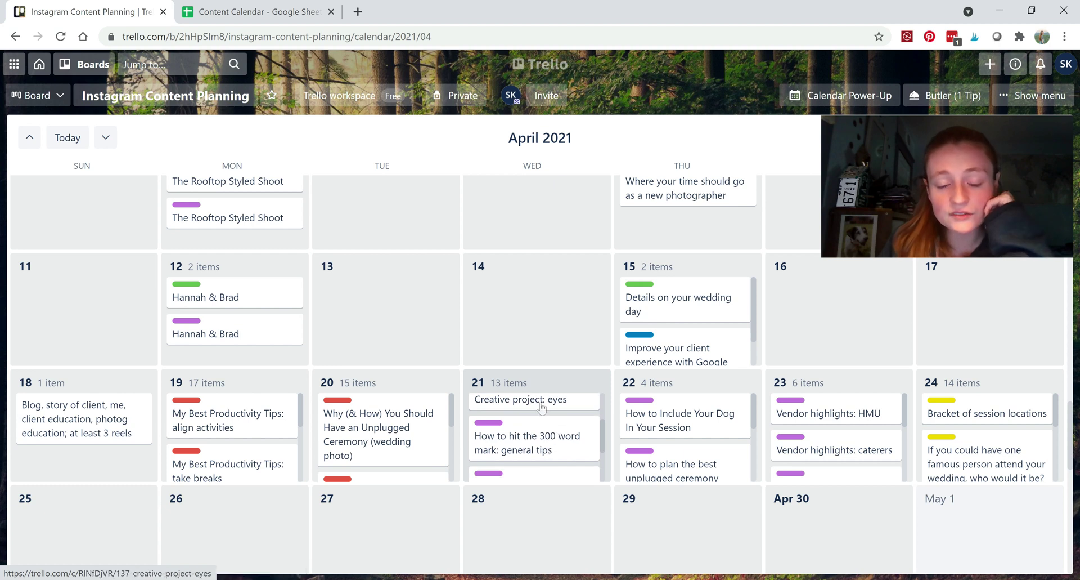
scroll(541, 407, "down", 5)
scroll(546, 420, "down", 5)
scroll(561, 432, "down", 3)
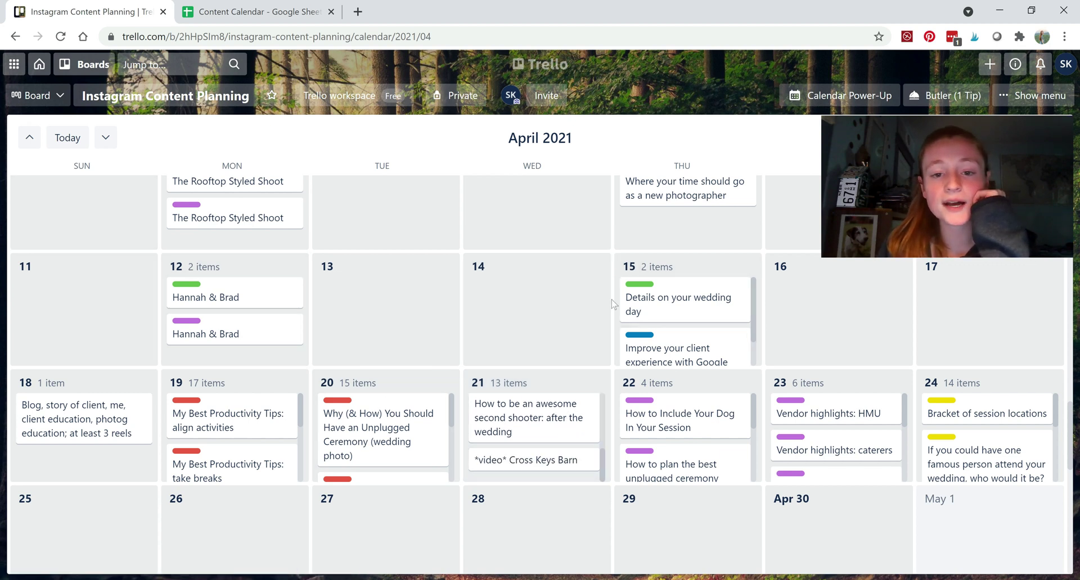
scroll(614, 304, "up", 10)
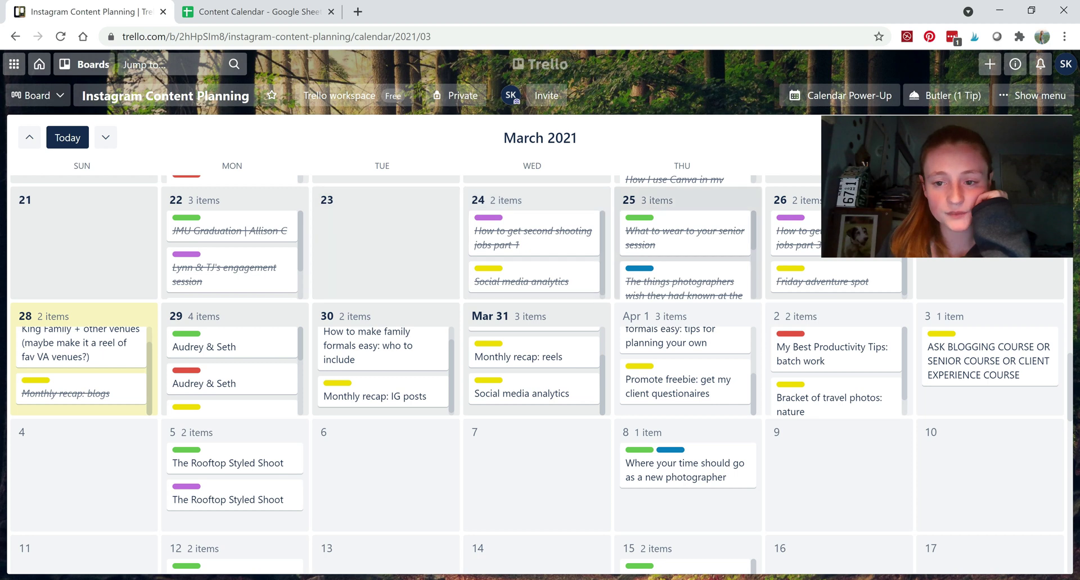
scroll(612, 394, "down", 5)
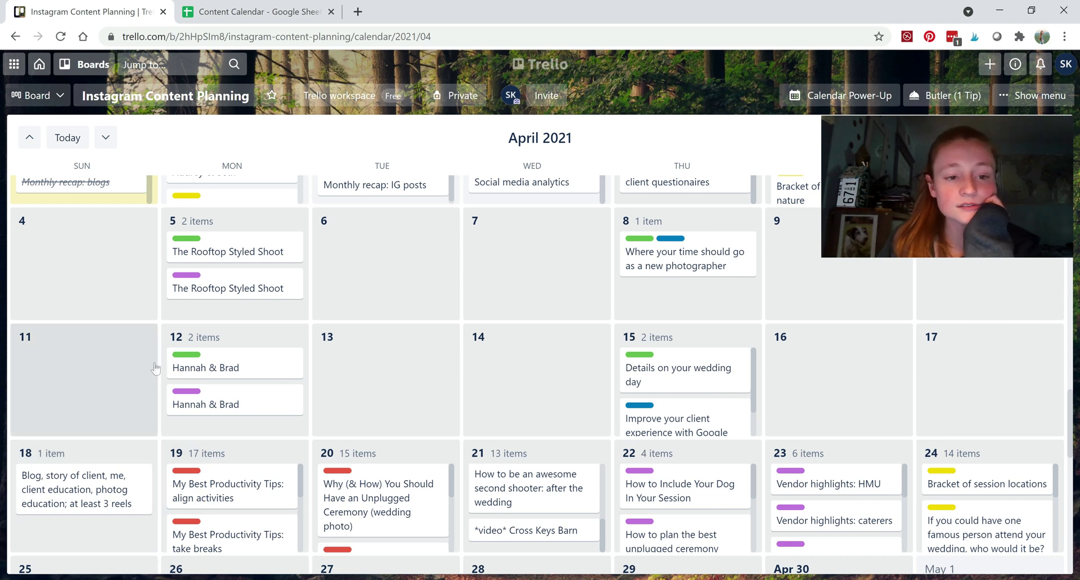
scroll(156, 368, "up", 3)
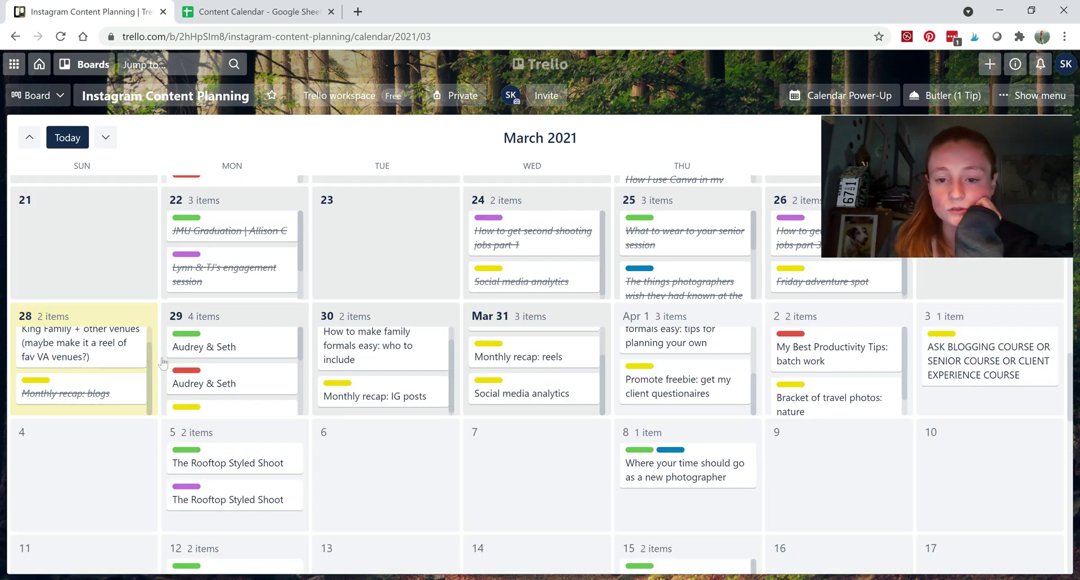
scroll(696, 369, "up", 2)
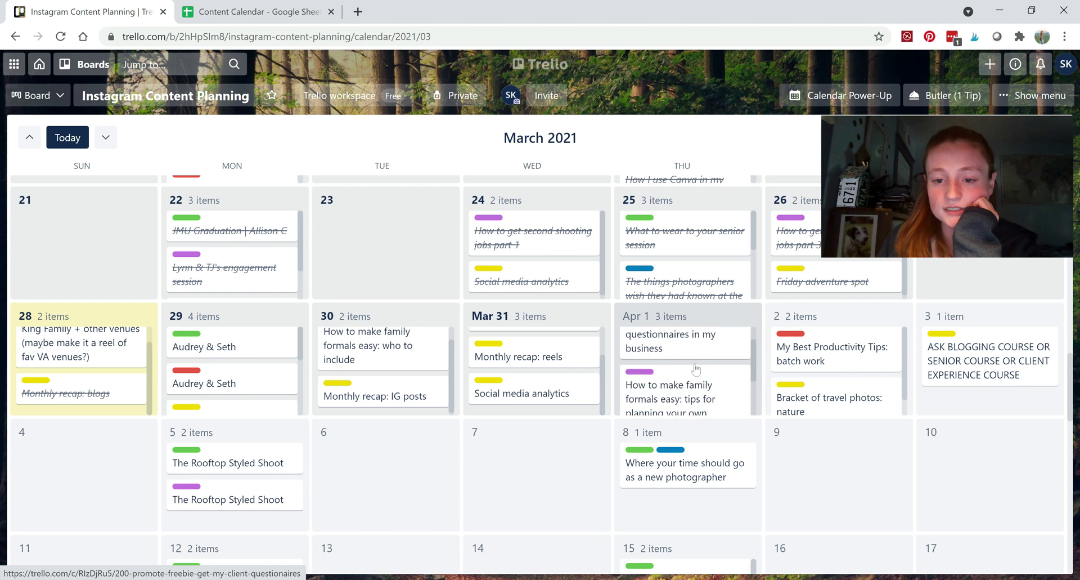
scroll(692, 365, "up", 1)
scroll(534, 366, "up", 2)
scroll(383, 366, "up", 1)
scroll(260, 362, "up", 1)
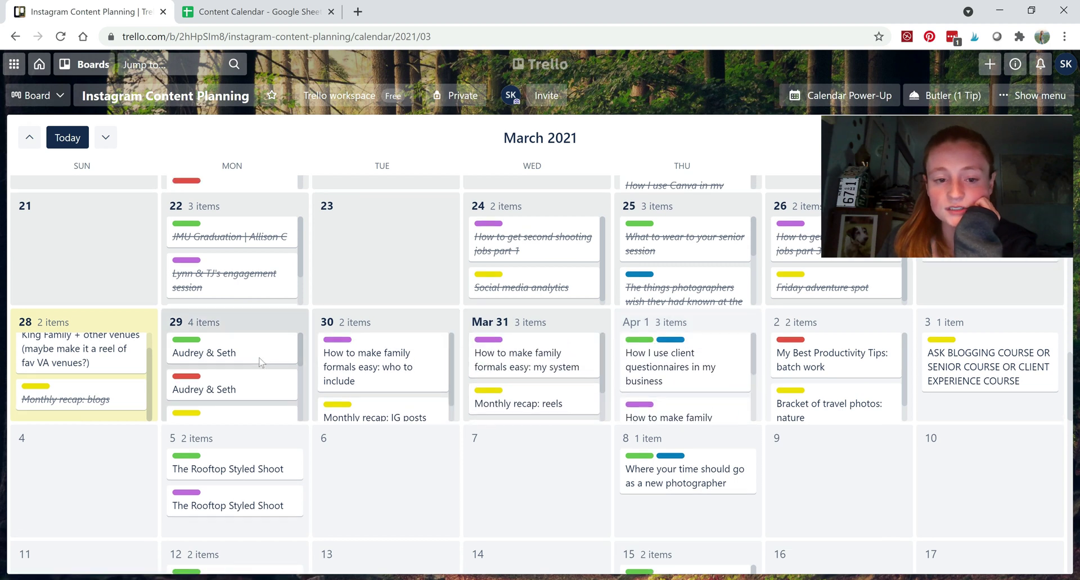
scroll(372, 363, "down", 1)
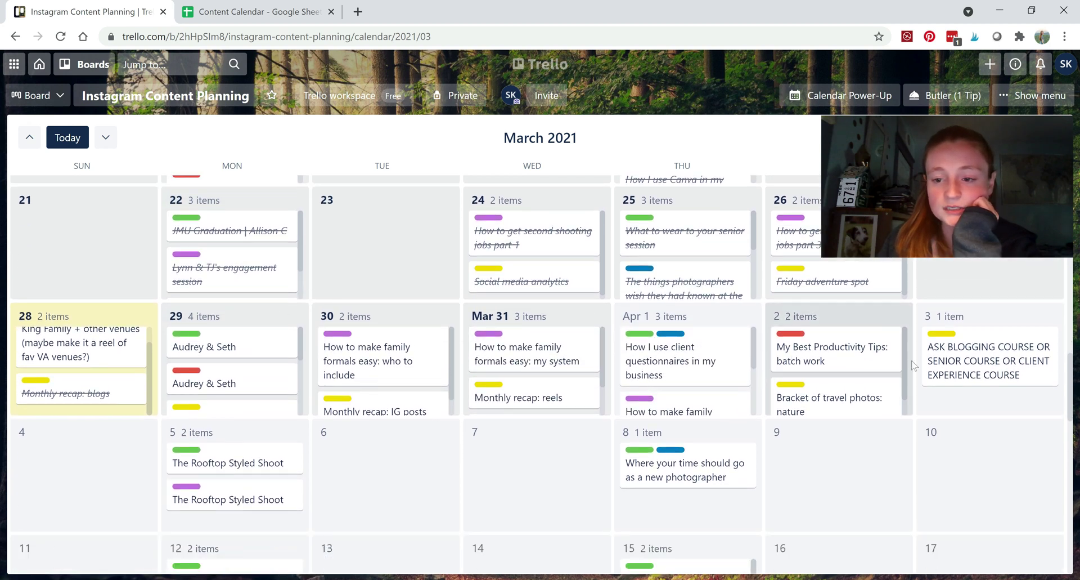
scroll(614, 403, "down", 3)
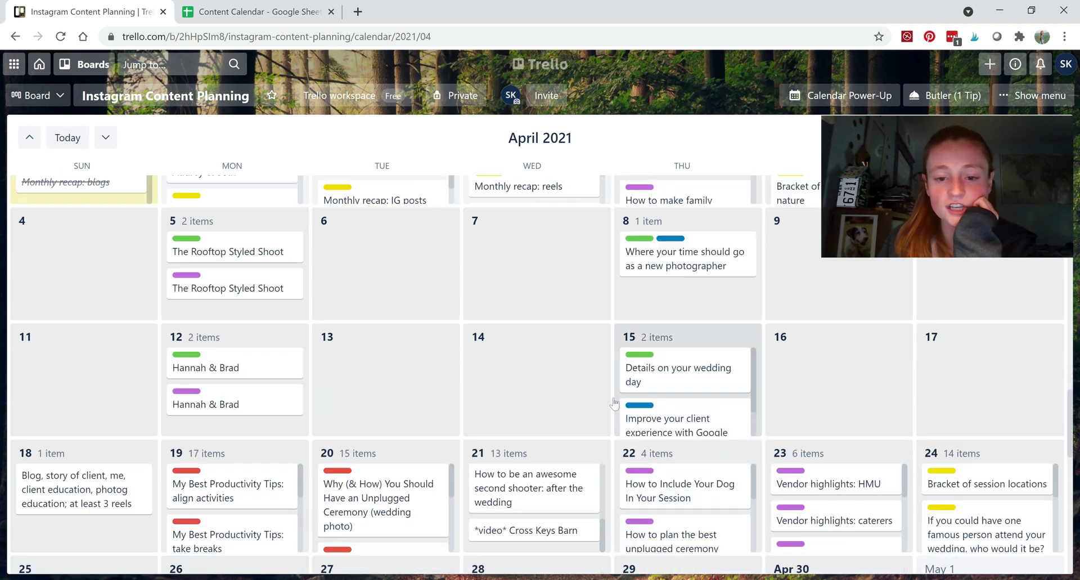
- Find the purple-labeled "*video* Cyrus Ridge Farm video" card among the April 21 ideas and reschedule it to April 6
scroll(535, 495, "up", 1)
scroll(536, 495, "up", 4)
scroll(536, 496, "down", 5)
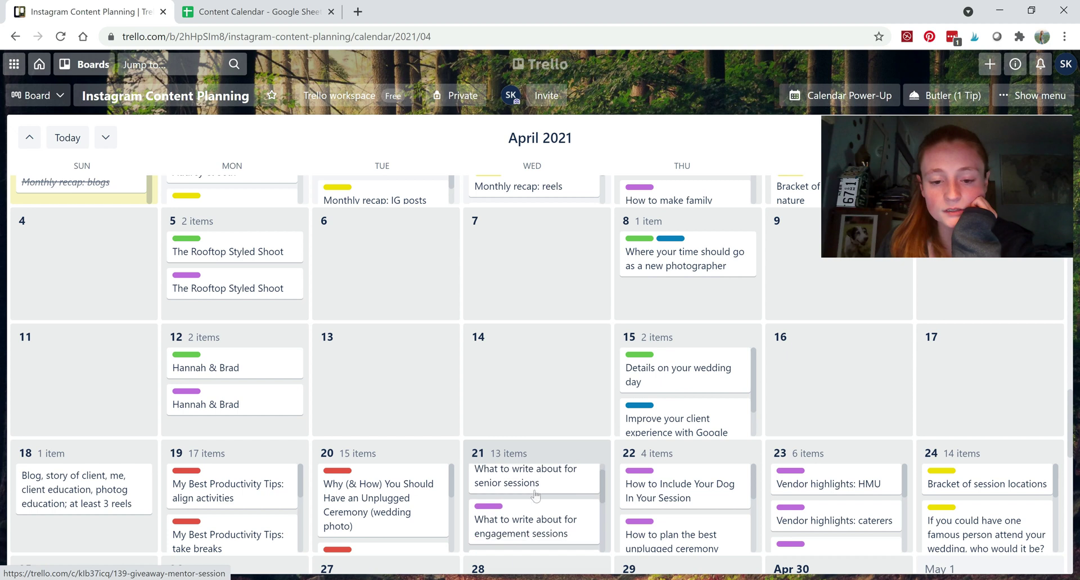
scroll(536, 496, "down", 4)
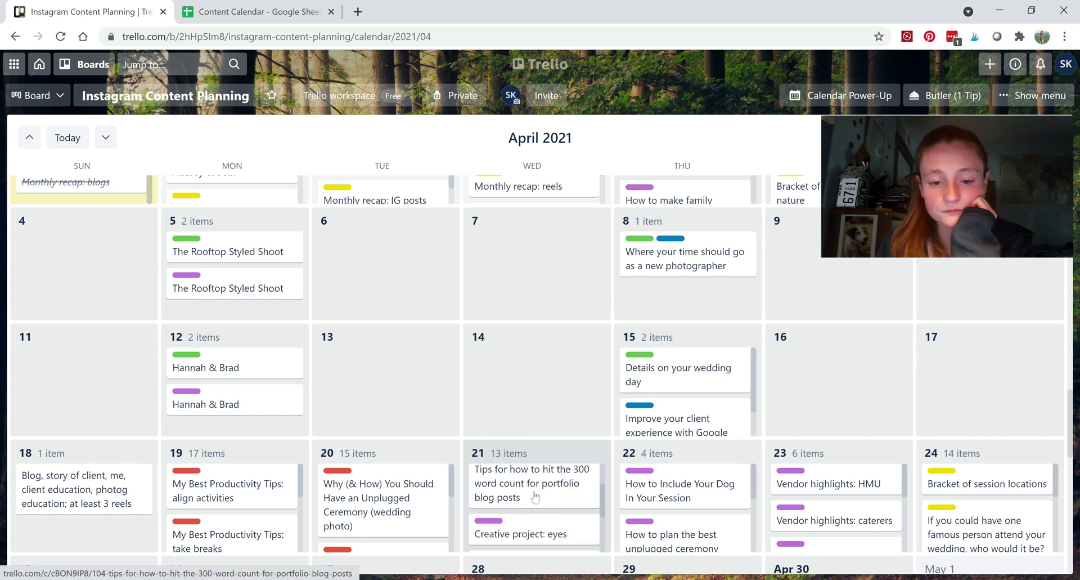
scroll(534, 487, "down", 1)
scroll(534, 488, "up", 1)
scroll(529, 492, "up", 2)
scroll(540, 495, "down", 2)
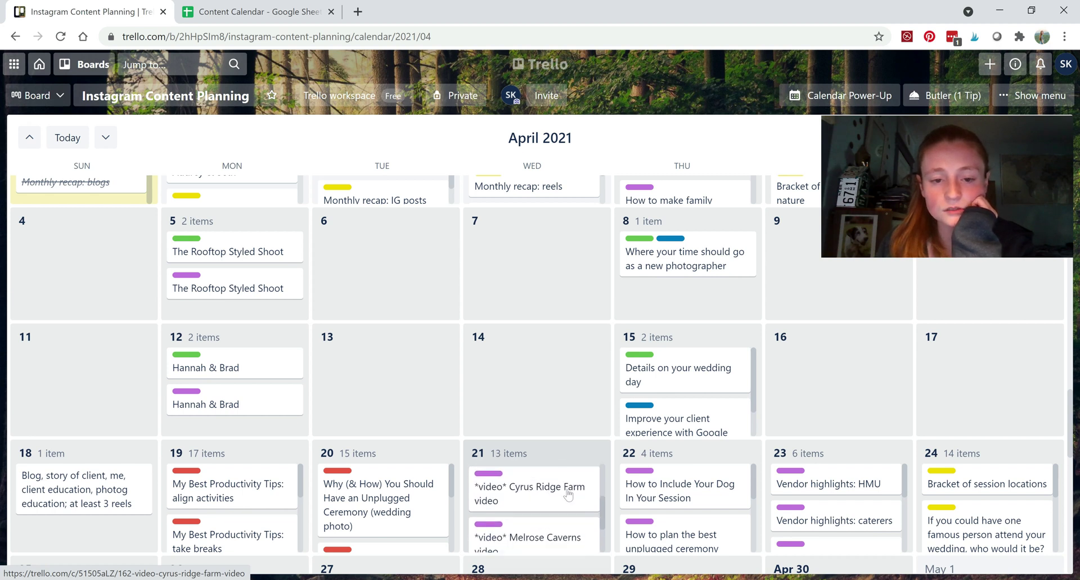
left_click_drag(571, 487, 410, 260)
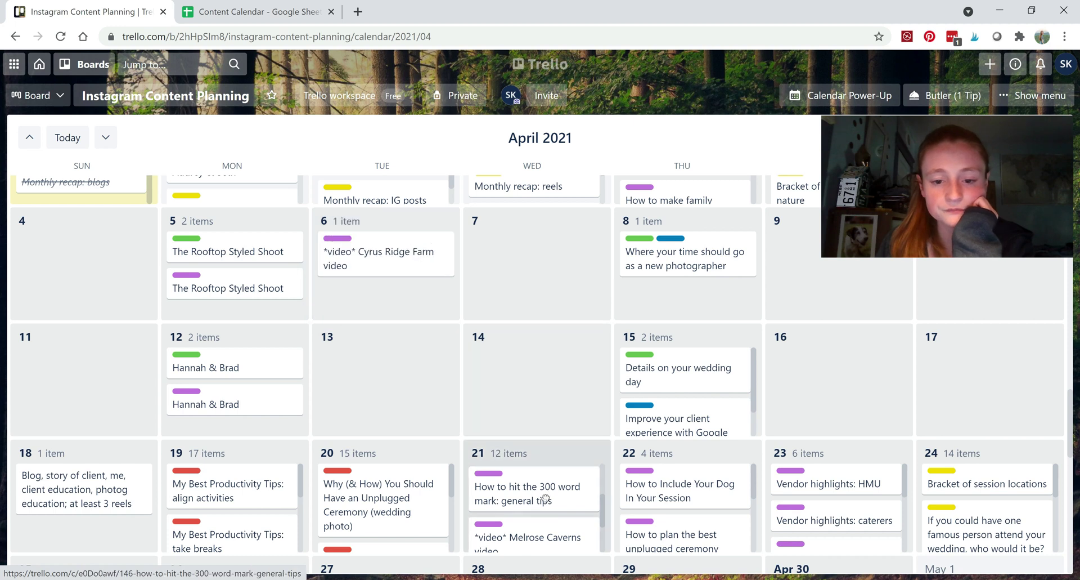
- Look through the April 21 and April 19 idea cards and move "How I cut my editing and delivery down 5x" from April 19 to April 7
scroll(545, 497, "down", 1)
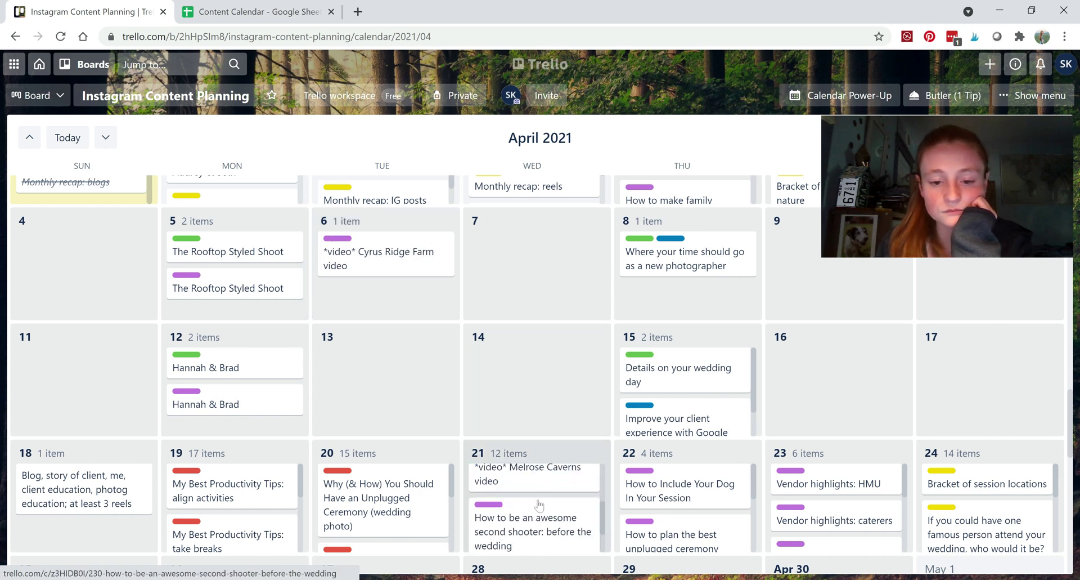
scroll(539, 504, "down", 1)
scroll(554, 495, "down", 2)
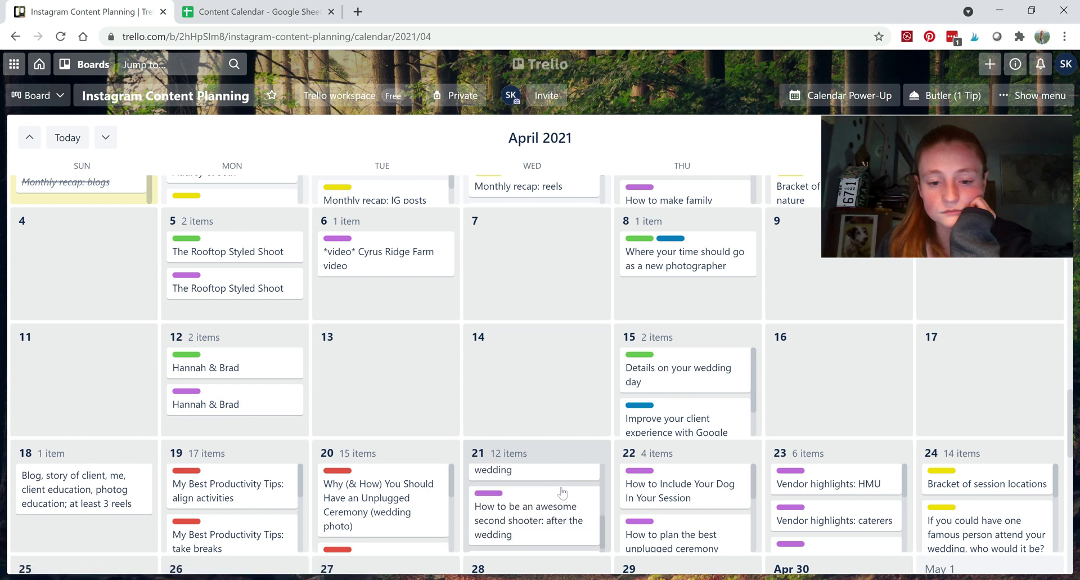
scroll(557, 495, "up", 3)
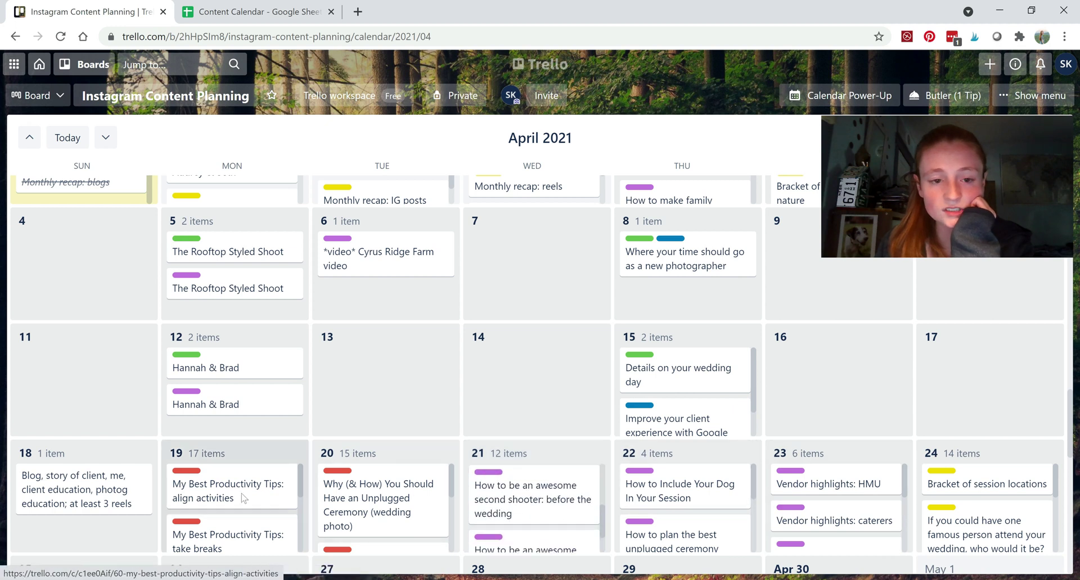
scroll(243, 498, "down", 1)
scroll(243, 497, "up", 1)
scroll(243, 497, "down", 1)
scroll(243, 498, "down", 5)
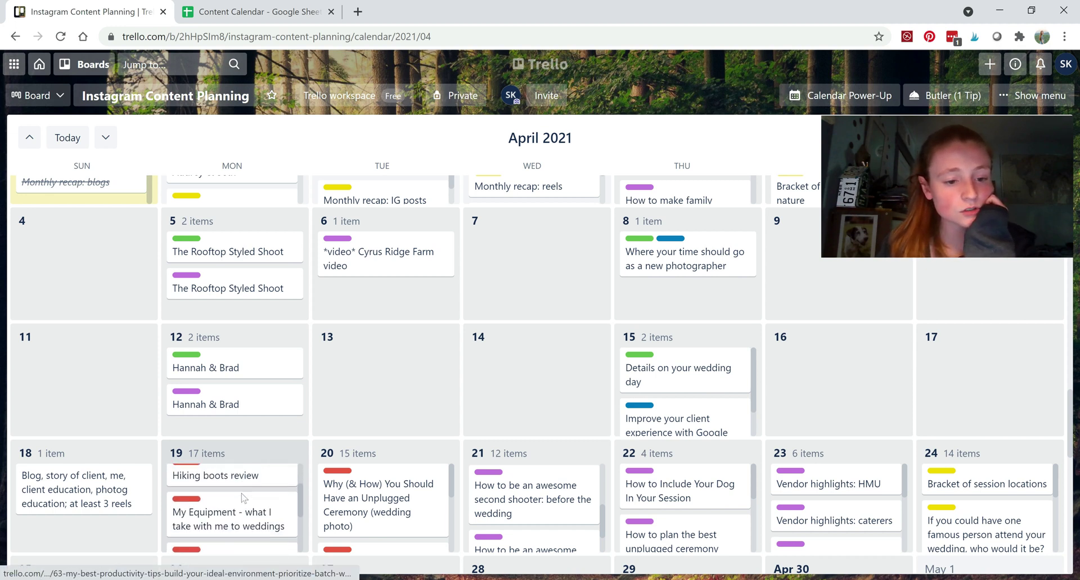
scroll(243, 497, "down", 2)
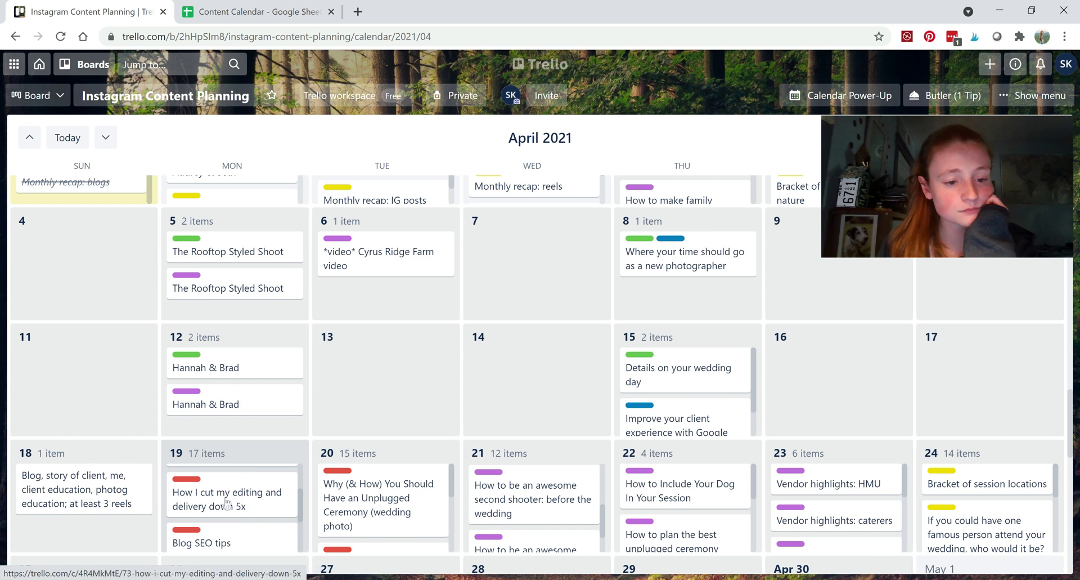
left_click_drag(248, 506, 546, 251)
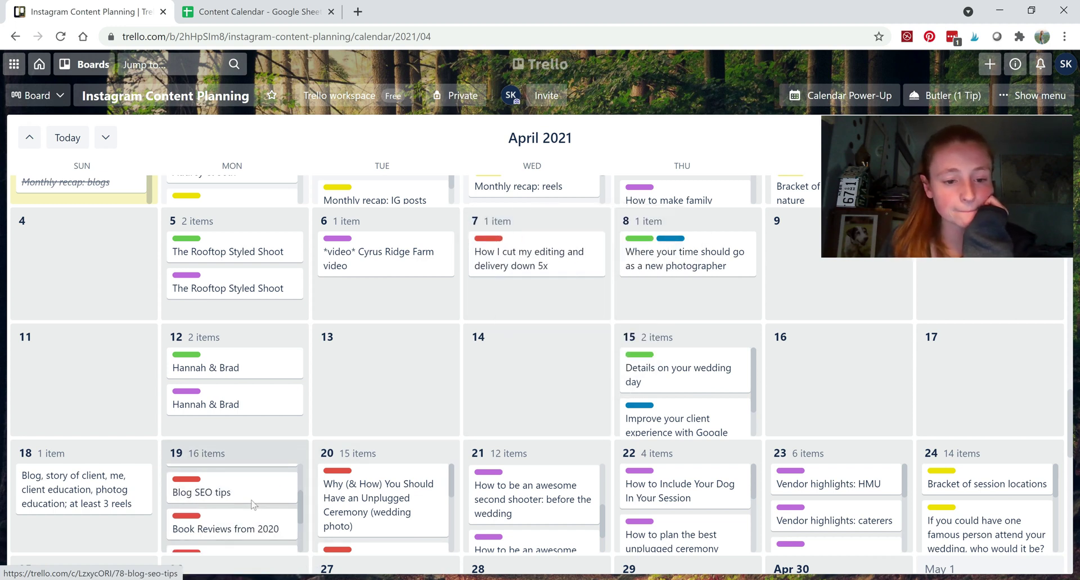
- Find the "Instagram vs real life" card among the April 19 ideas and reschedule it to April 9
scroll(254, 504, "down", 2)
scroll(252, 505, "down", 5)
scroll(245, 505, "down", 2)
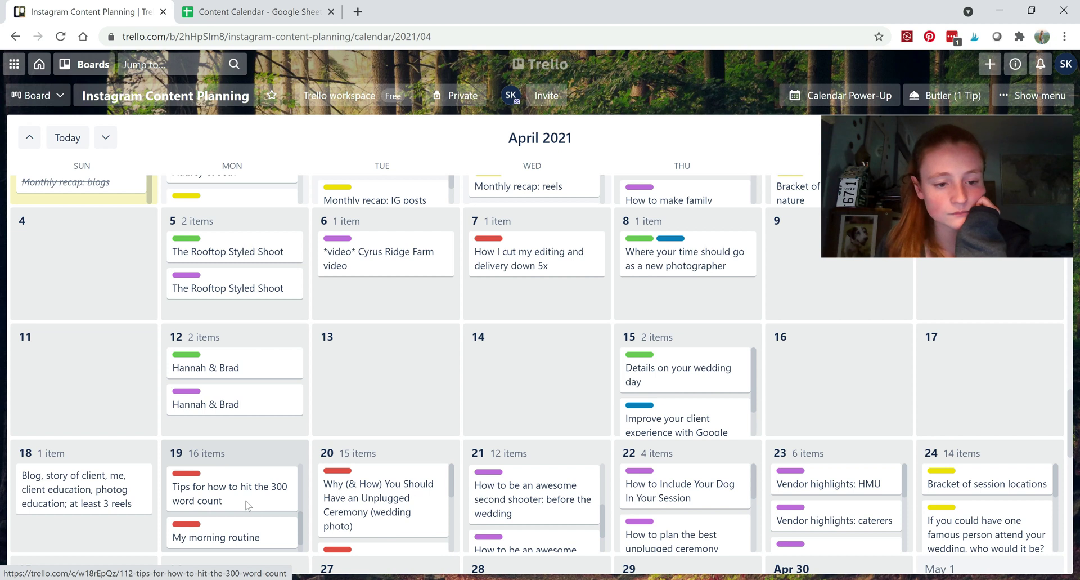
scroll(249, 505, "down", 2)
scroll(248, 503, "down", 2)
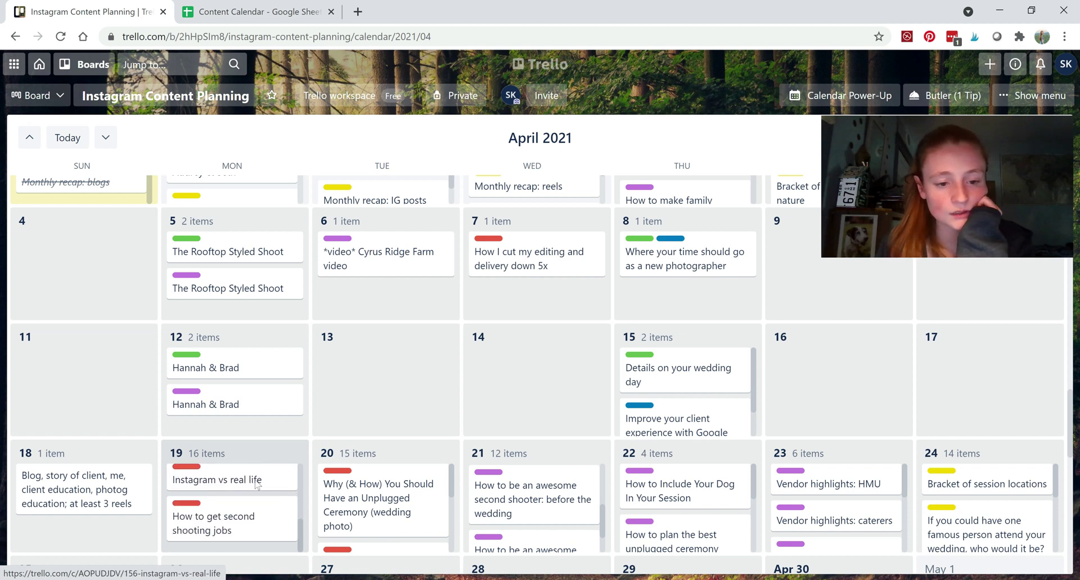
left_click_drag(234, 482, 847, 250)
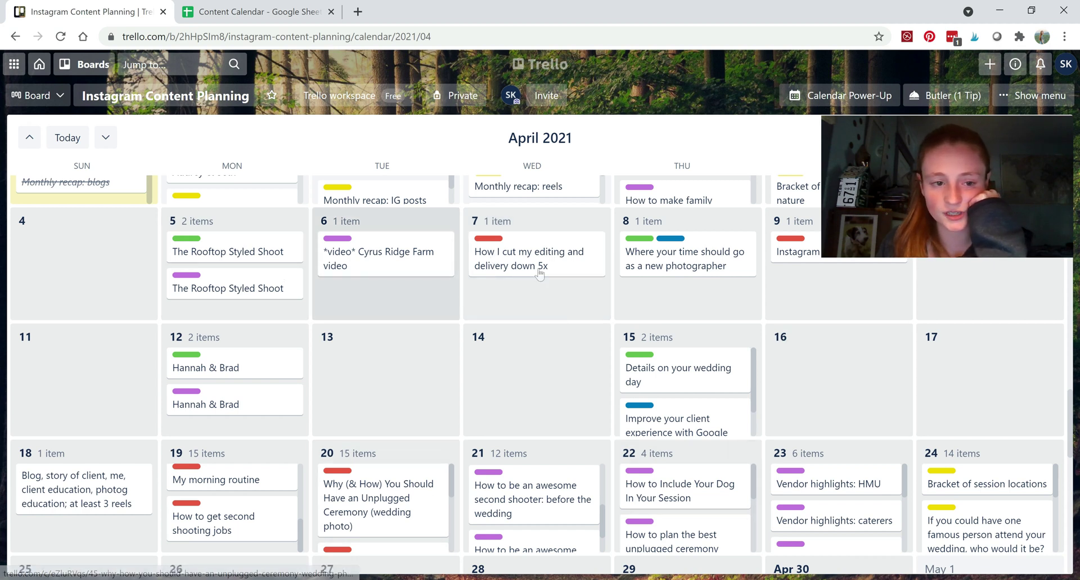
- Look through the red-labeled idea cards on April 20 and try to move "How to make family formals easy" to April 5
scroll(410, 510, "down", 2)
scroll(409, 510, "down", 2)
scroll(408, 510, "up", 2)
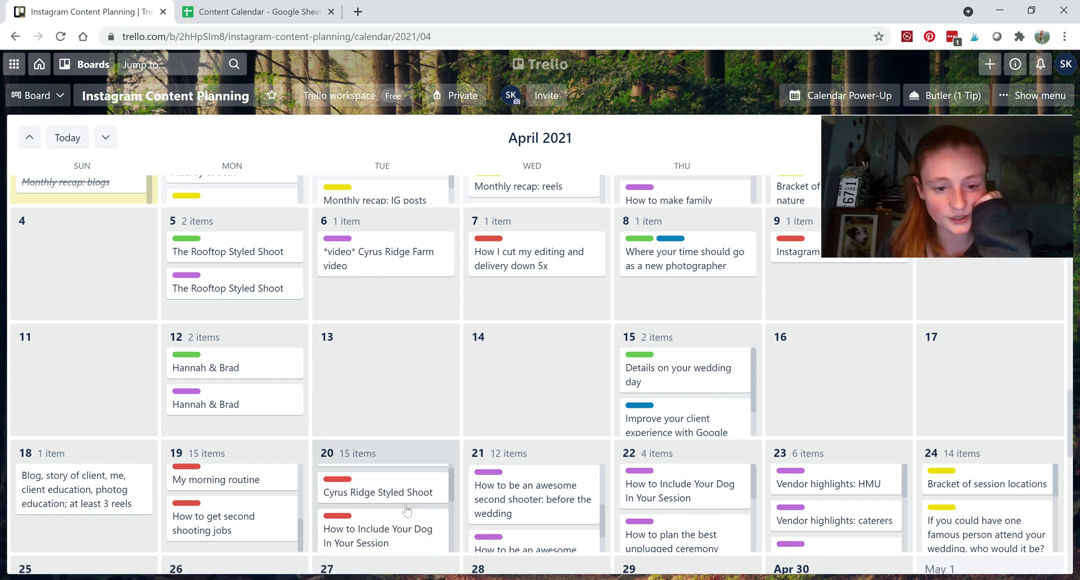
scroll(407, 510, "down", 2)
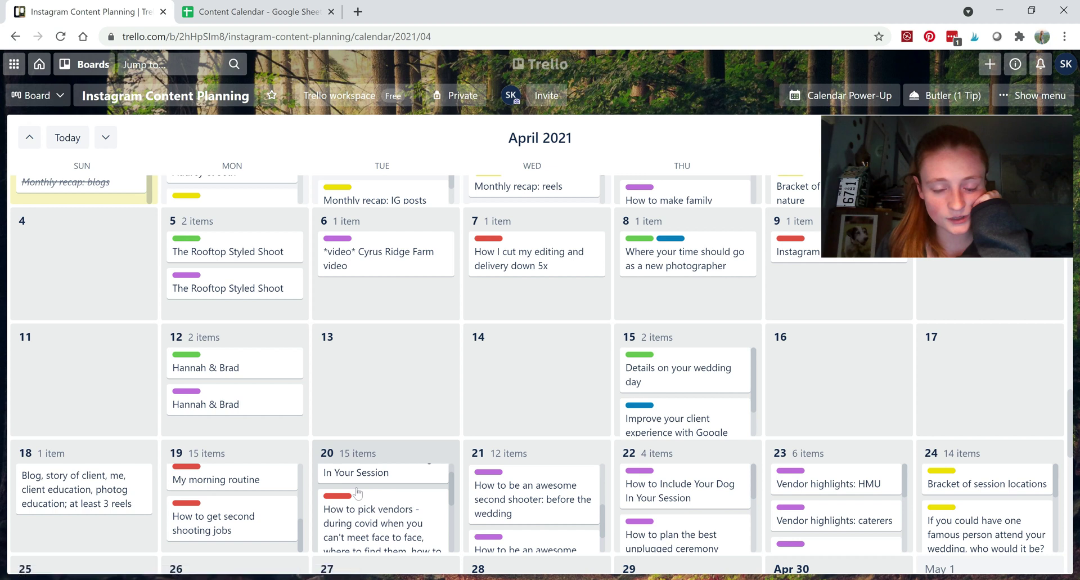
scroll(357, 491, "down", 5)
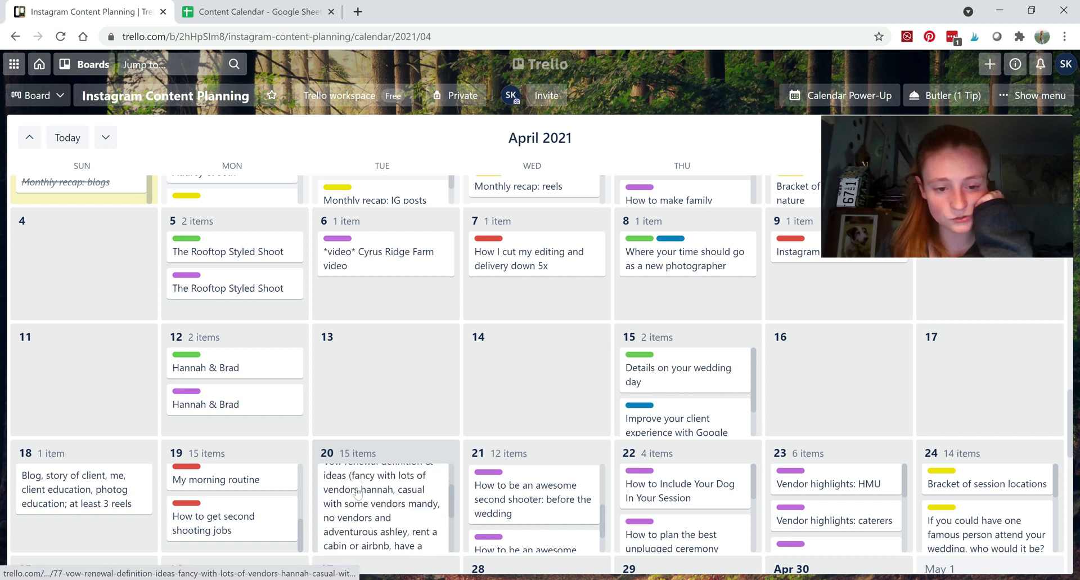
scroll(357, 491, "down", 5)
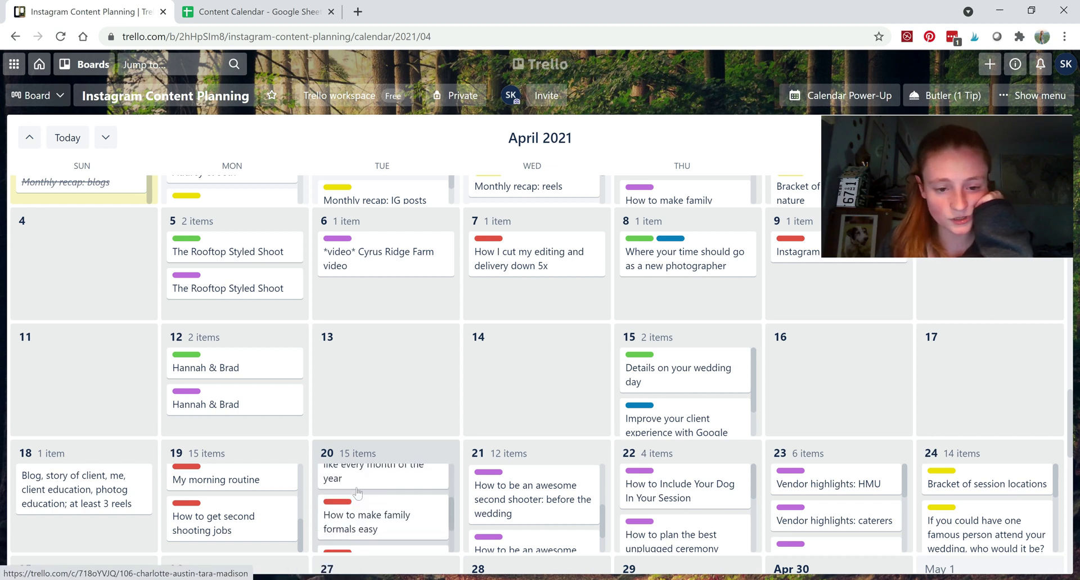
scroll(357, 492, "down", 2)
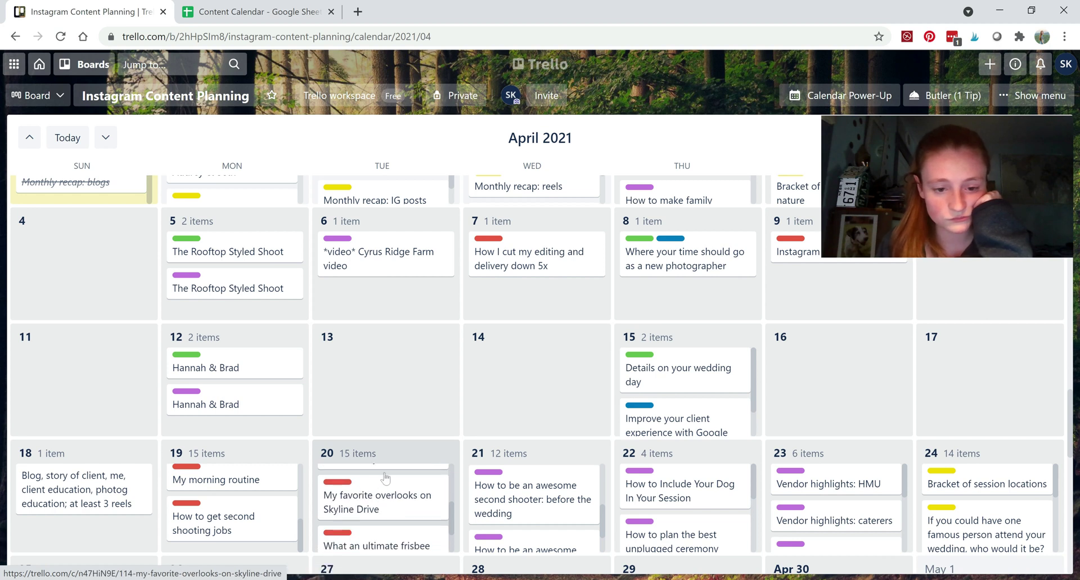
scroll(386, 477, "up", 3)
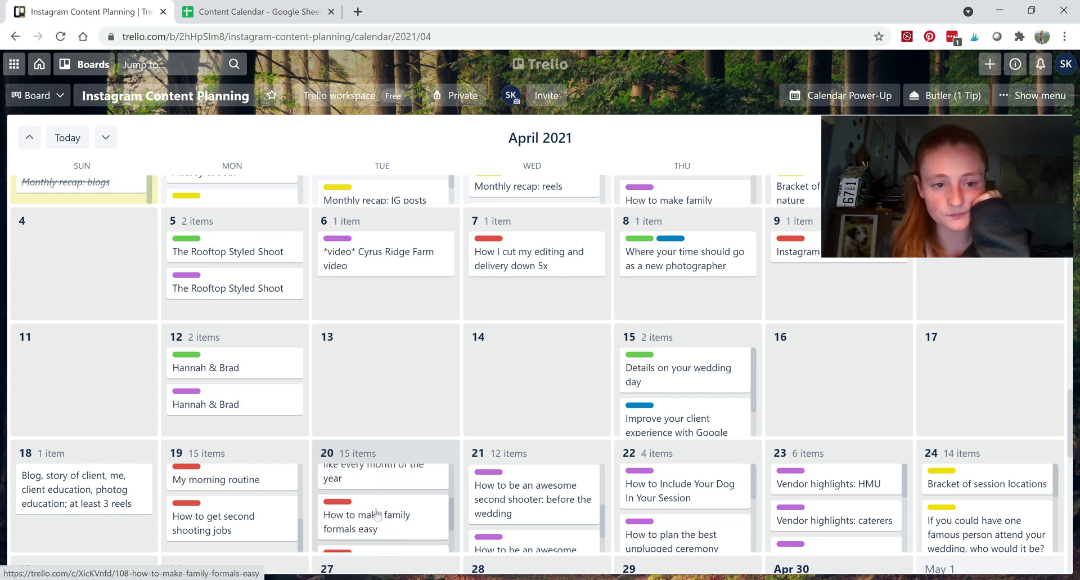
left_click_drag(377, 513, 265, 309)
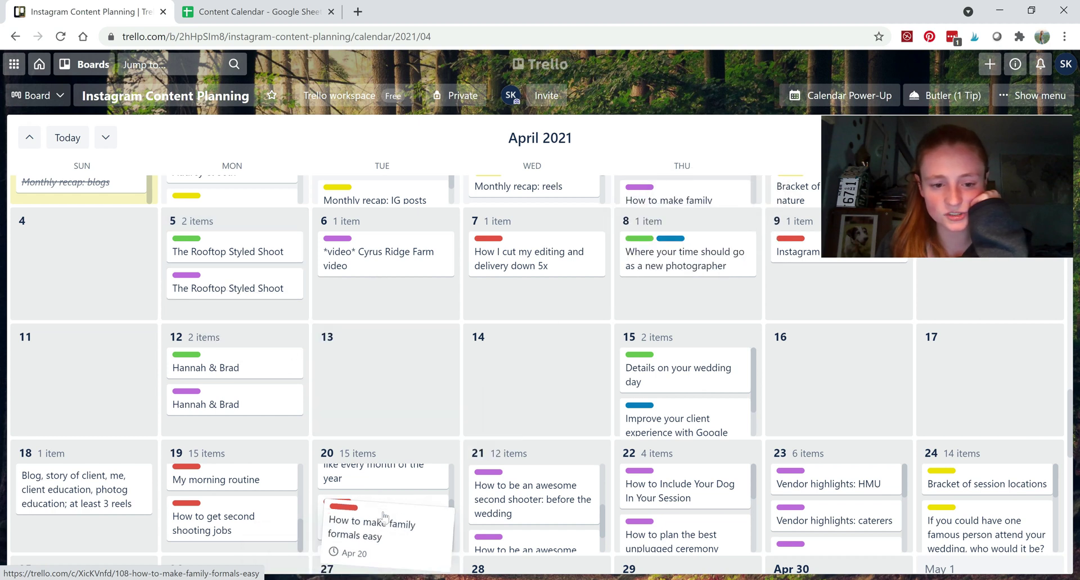
- Find the red-labeled "What to wear to your engagement session" card among the April 20 ideas and reschedule it to April 5
scroll(388, 523, "down", 4)
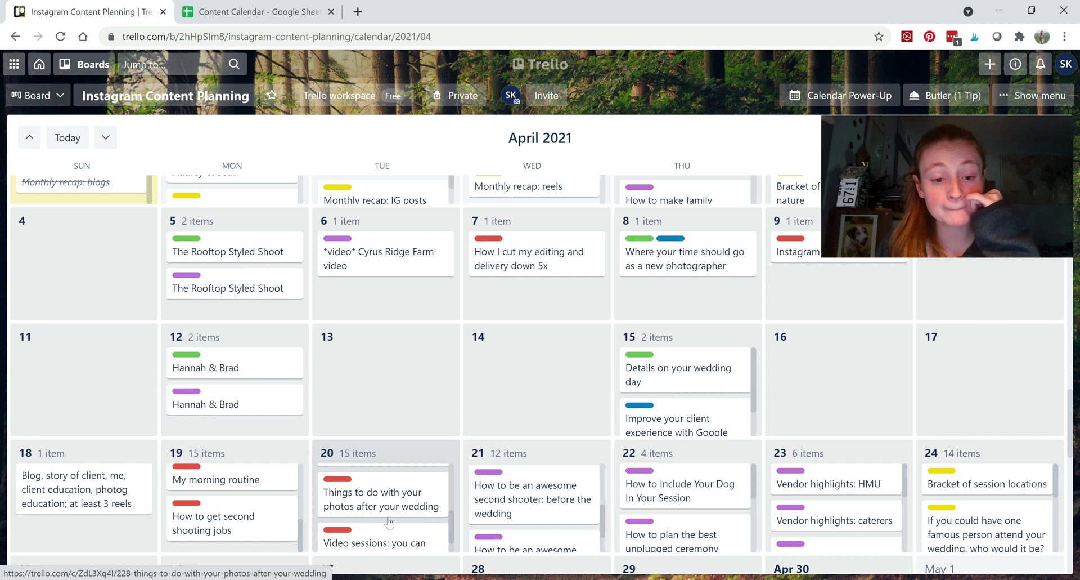
scroll(388, 522, "down", 2)
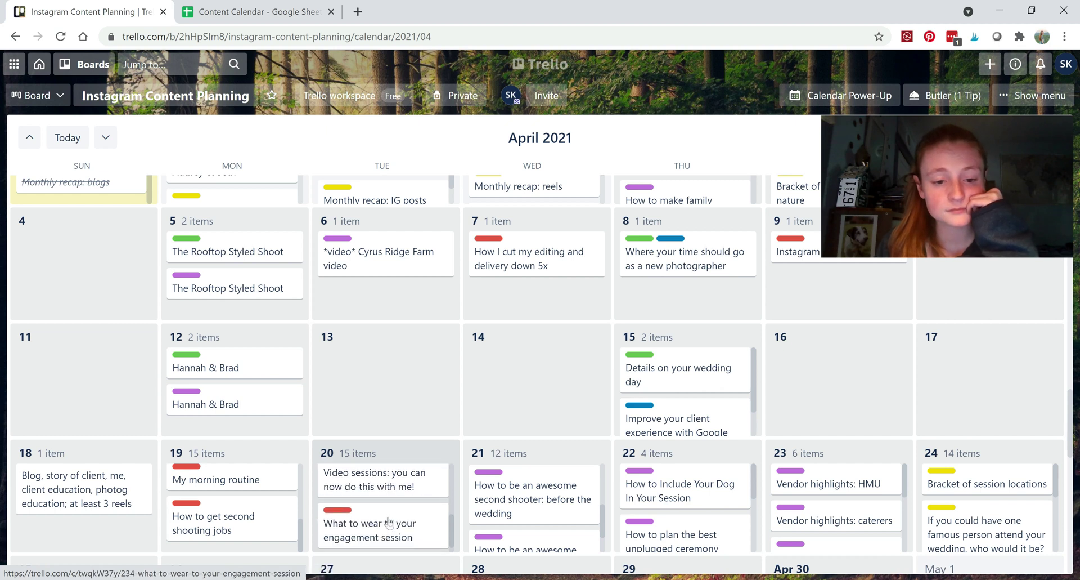
scroll(388, 523, "down", 2)
scroll(388, 522, "up", 4)
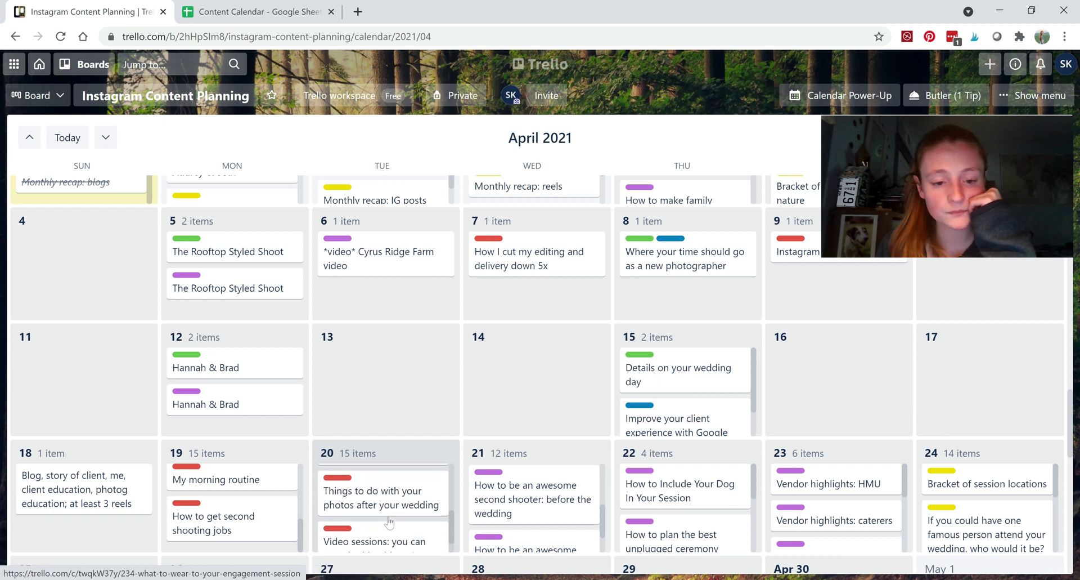
scroll(388, 523, "down", 2)
left_click_drag(383, 532, 241, 308)
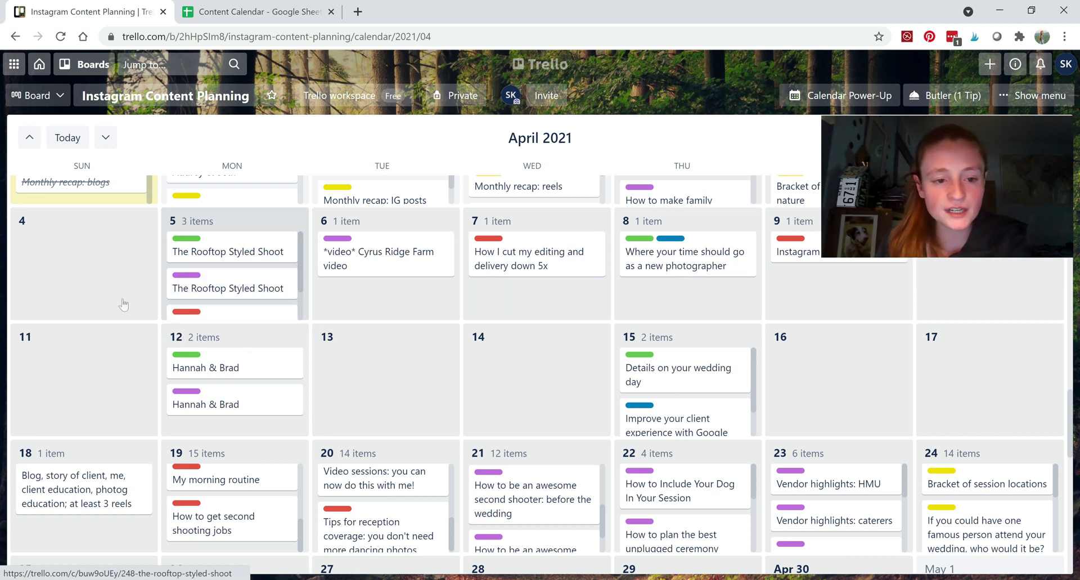
- Add a card titled "Client" to April 8 in the Instagram Posts list at 12:00 PM
scroll(253, 287, "down", 1)
scroll(253, 287, "up", 1)
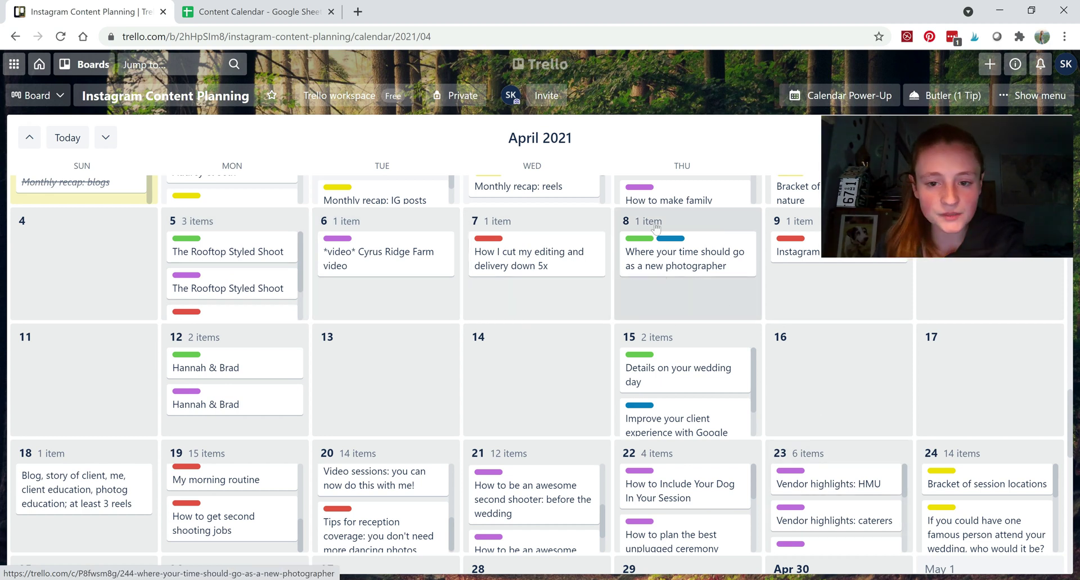
left_click(664, 298)
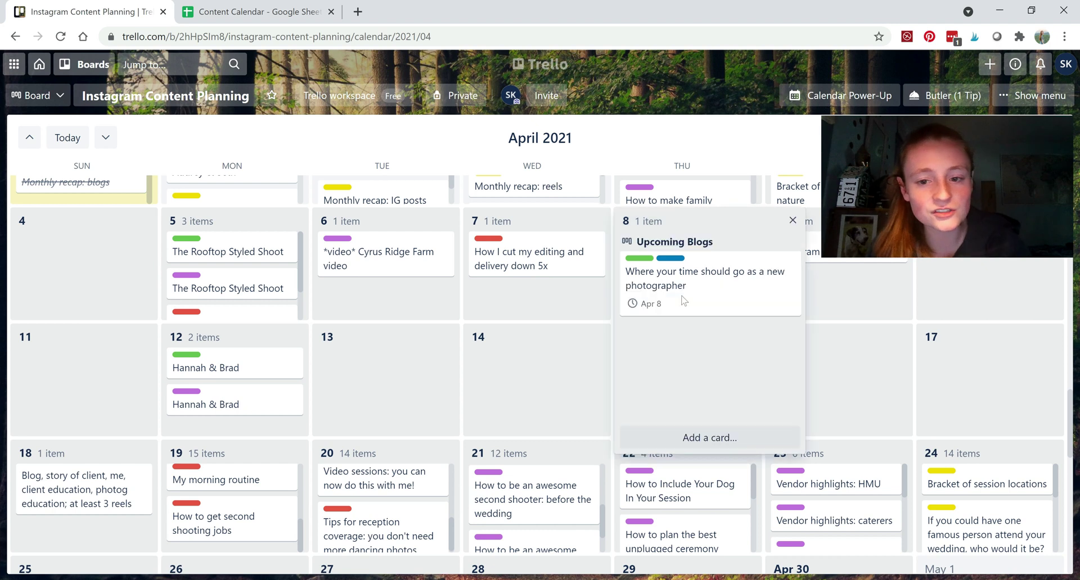
left_click(695, 434)
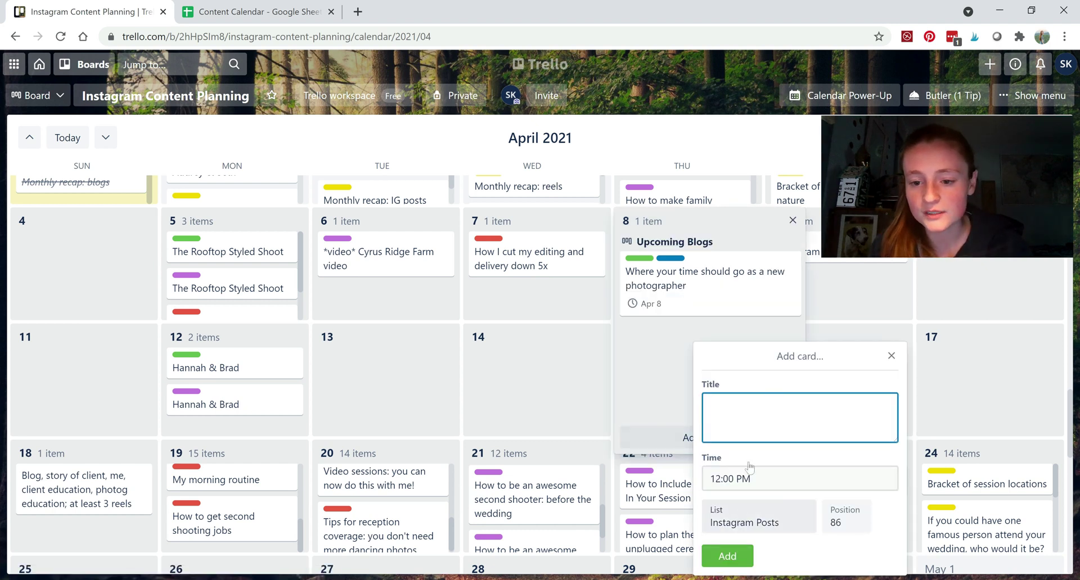
type("Client")
left_click(728, 555)
- Give the "Client" card on April 8 the purple label and return to the calendar
left_click(721, 353)
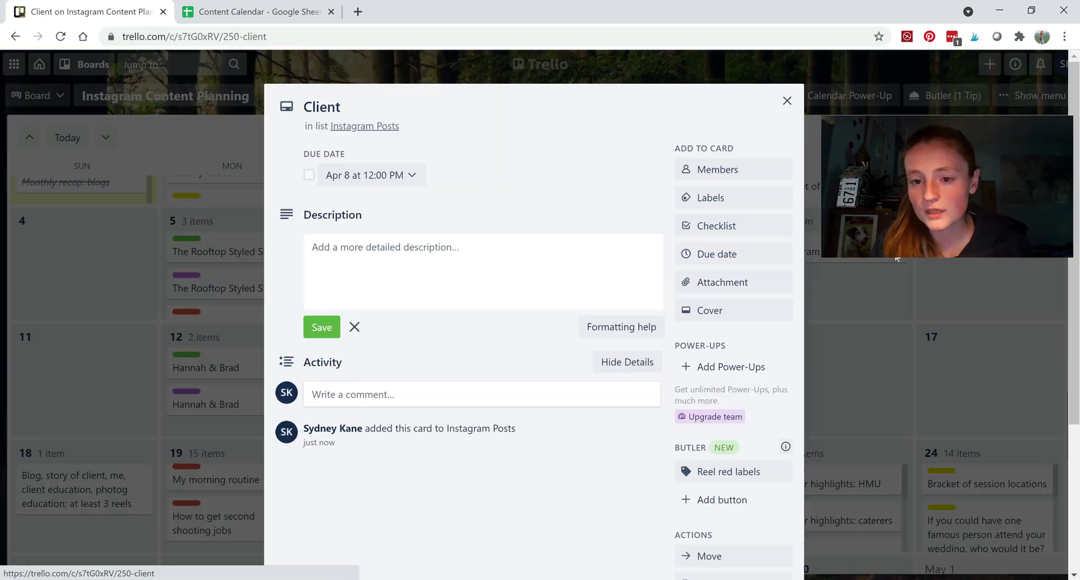
left_click(734, 202)
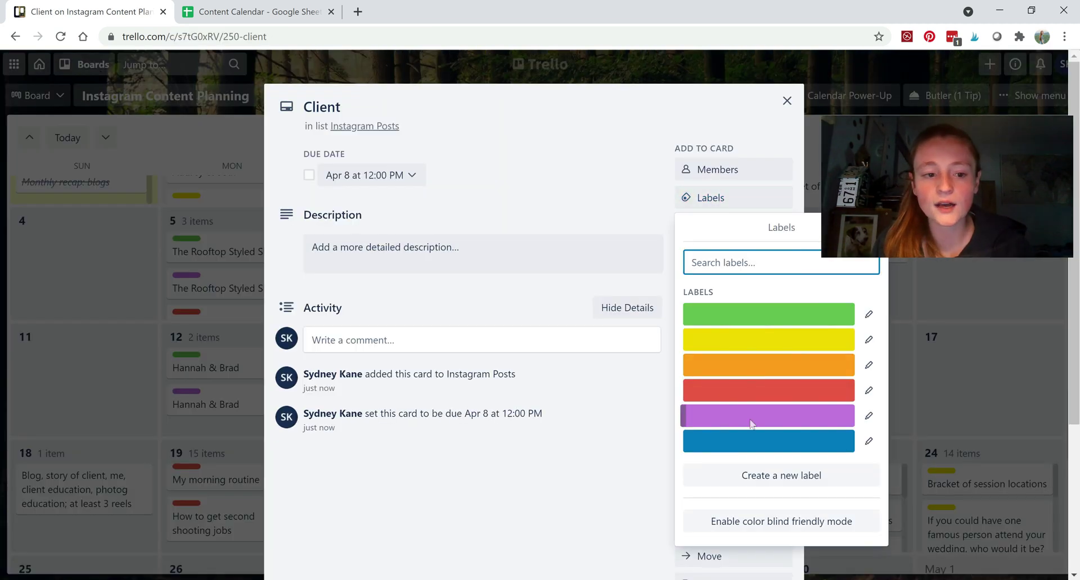
left_click(751, 423)
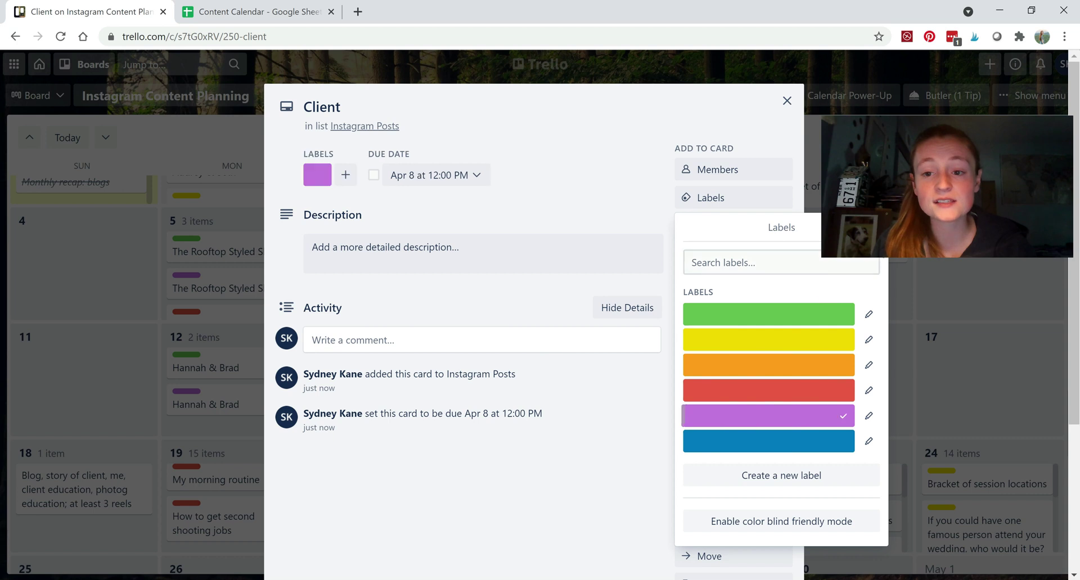
left_click(946, 285)
left_click(947, 285)
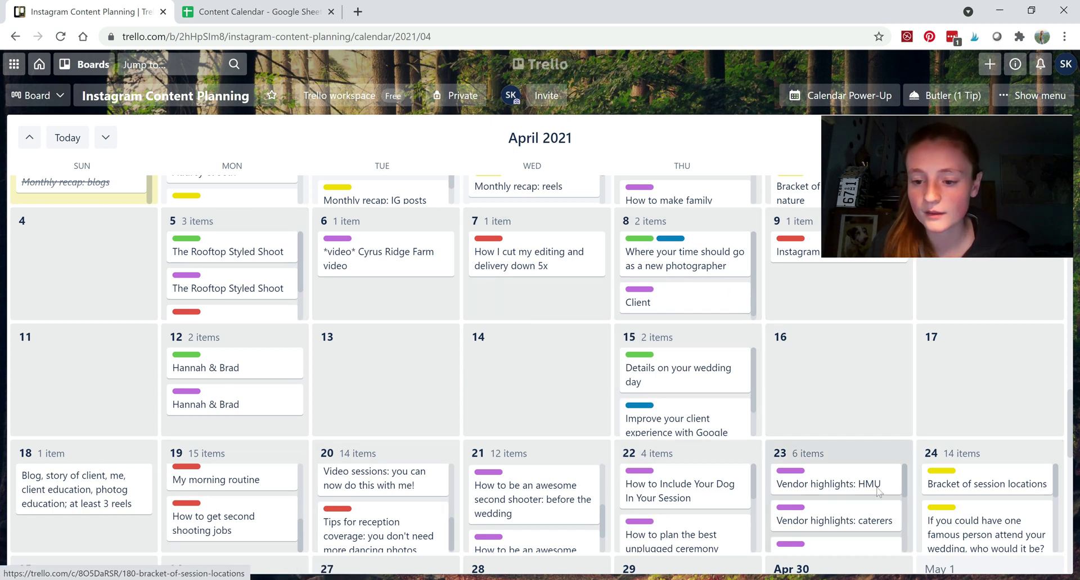
- Check the April 22 and 23 idea cards, and add a "Me post" card to April 10 in the Instagram Posts list
scroll(853, 499, "down", 3)
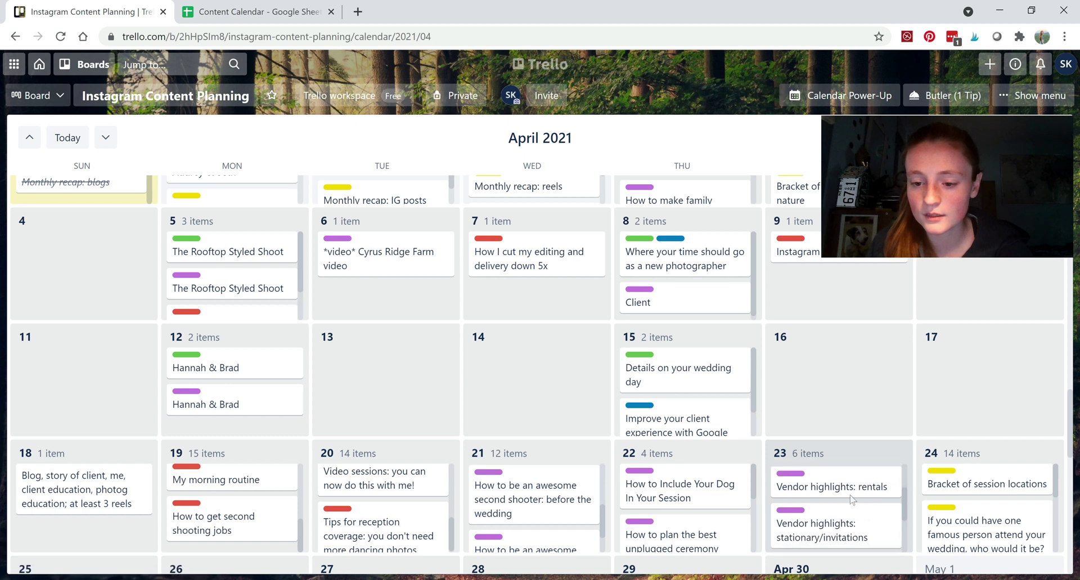
scroll(852, 498, "up", 3)
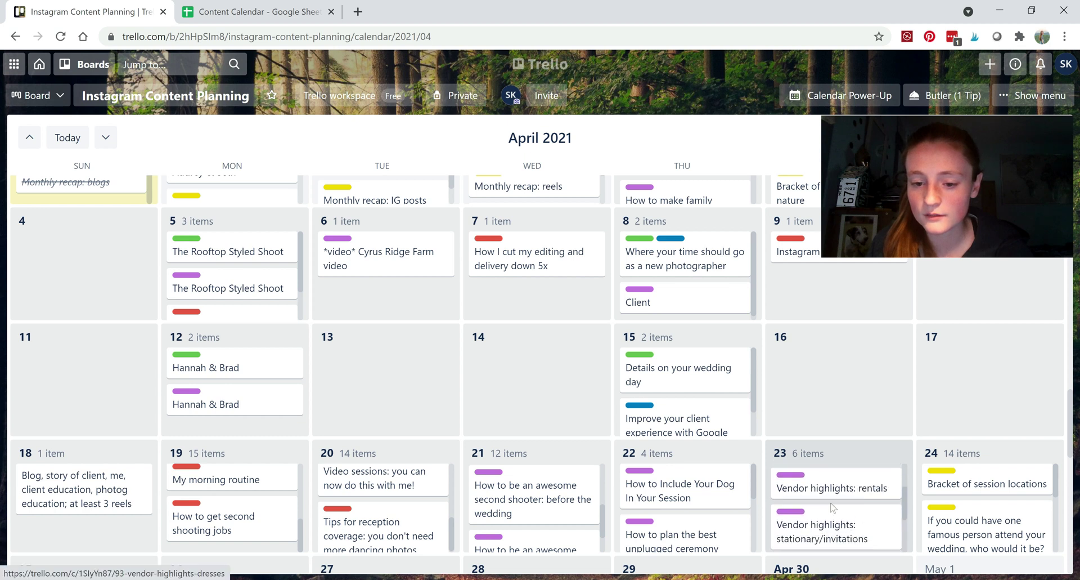
scroll(715, 510, "down", 2)
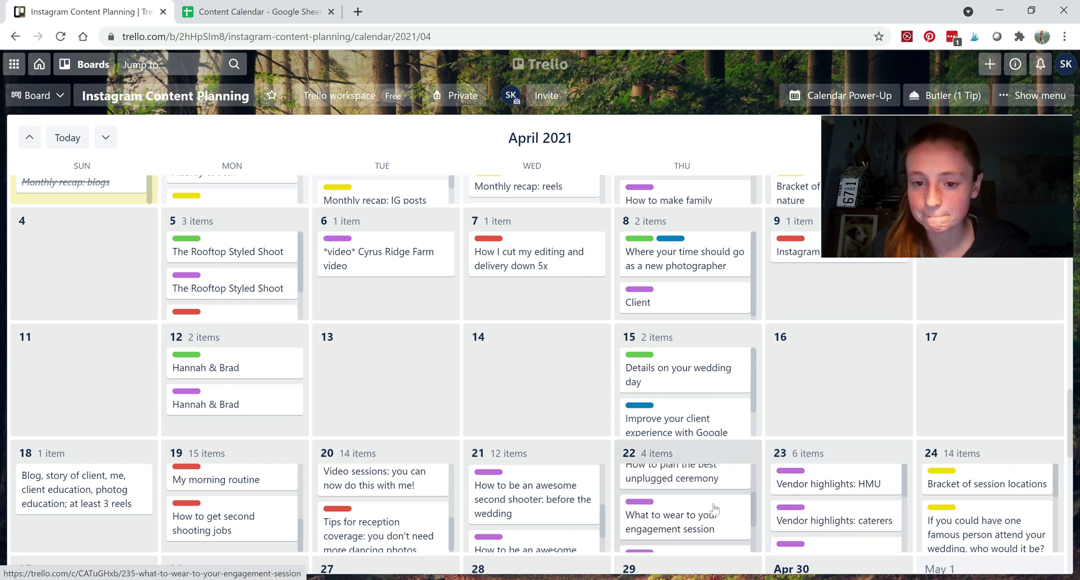
scroll(715, 509, "up", 2)
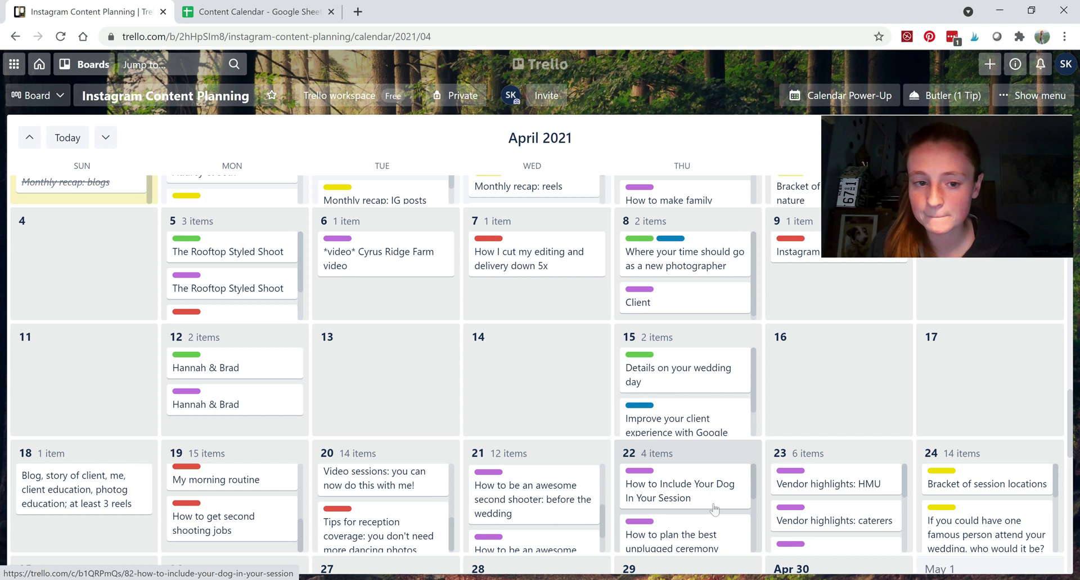
left_click(967, 275)
left_click(929, 435)
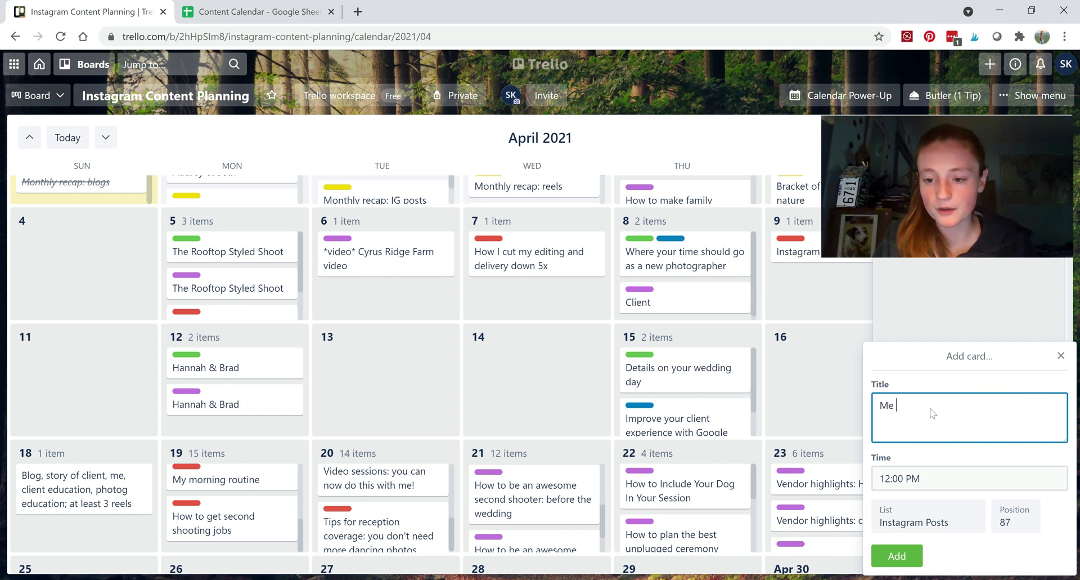
left_click(897, 555)
- Give the "Me post" card on April 10 the purple label and return to the calendar
left_click(939, 265)
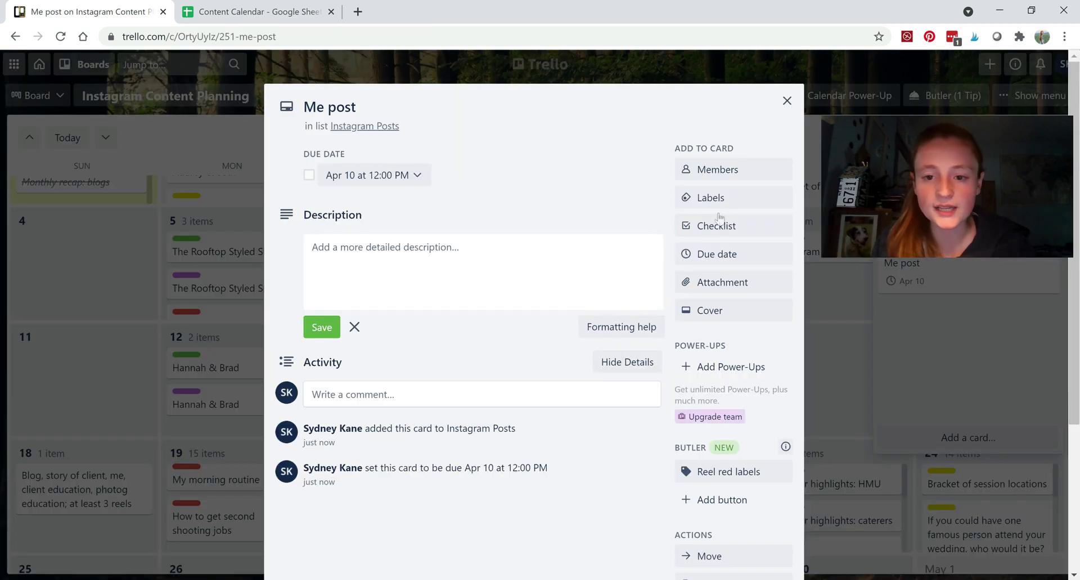
left_click(731, 201)
left_click(788, 414)
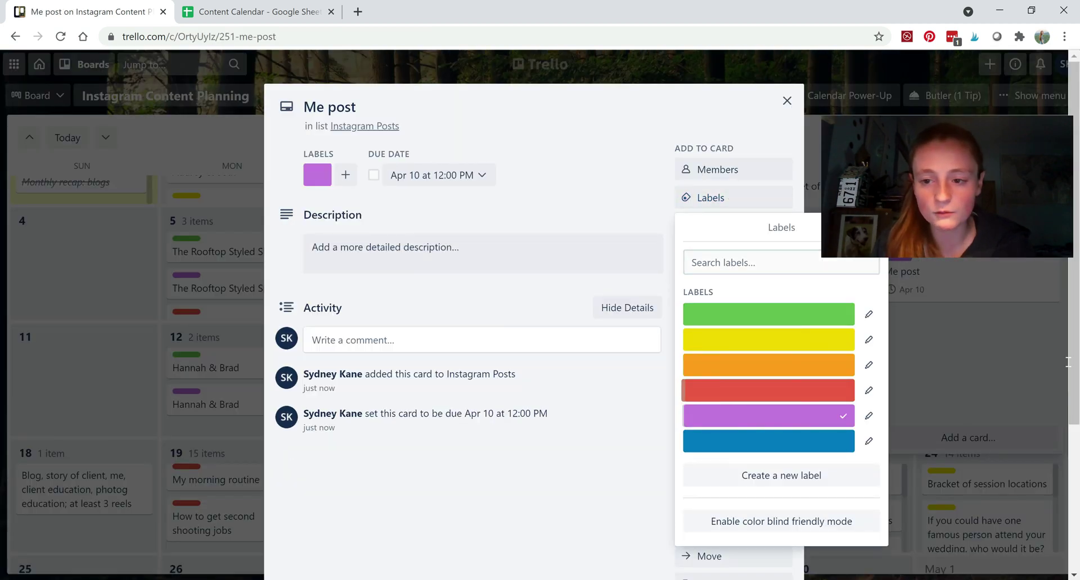
left_click(957, 350)
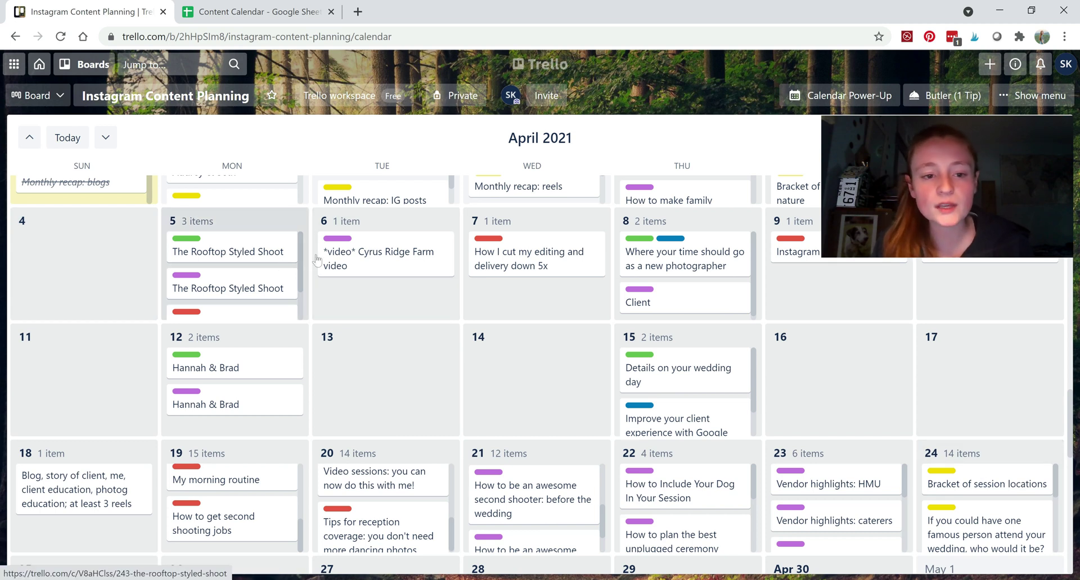
- Add a card titled "Friday adventure spot" to April 9 in the Stories list at 12:00 PM
scroll(975, 492, "up", 1)
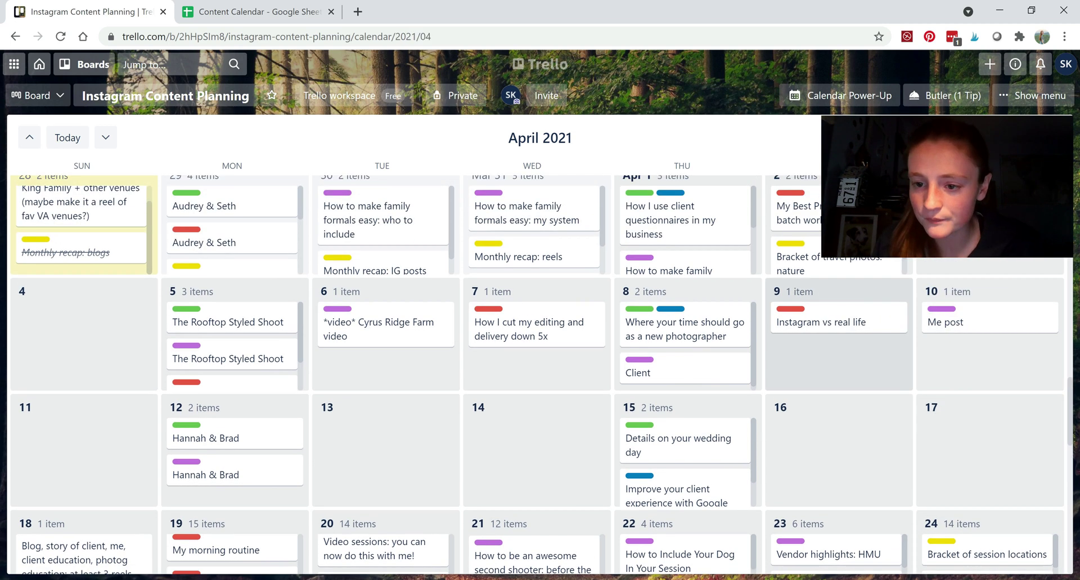
scroll(872, 265, "up", 2)
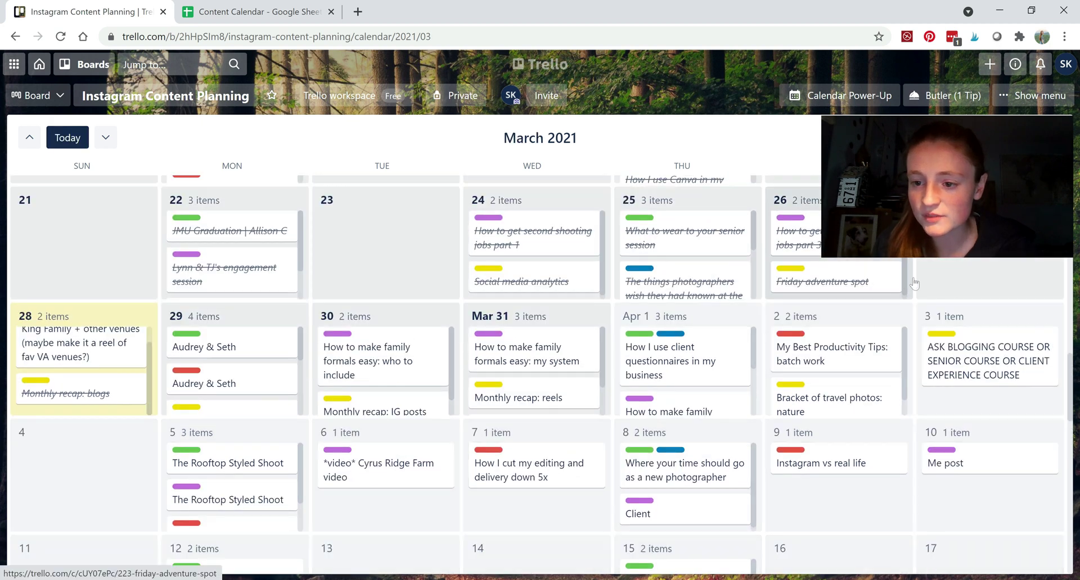
scroll(865, 425, "down", 1)
scroll(865, 425, "down", 1)
left_click(834, 424)
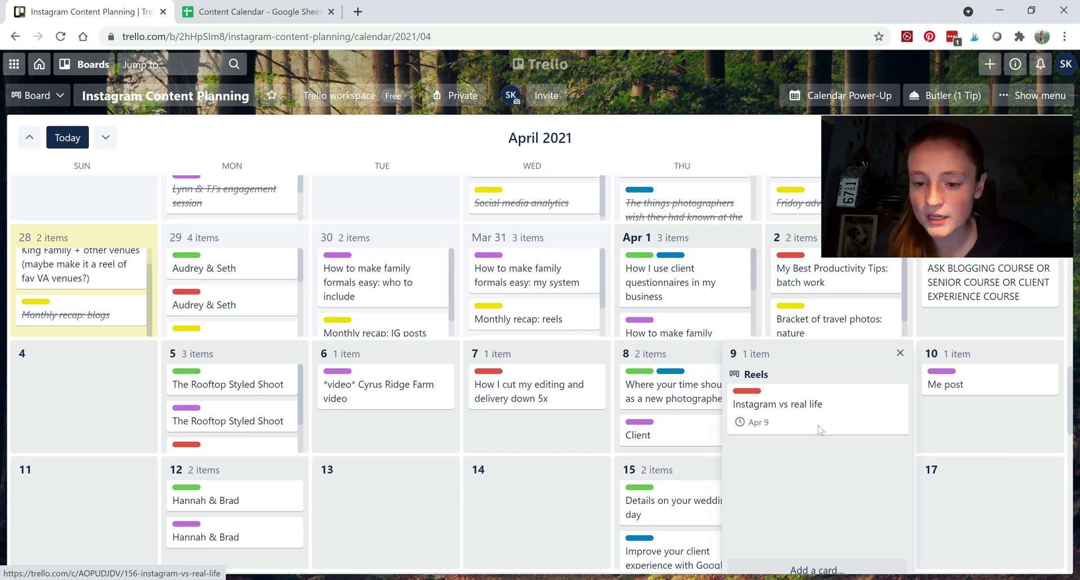
left_click(817, 554)
left_click(881, 516)
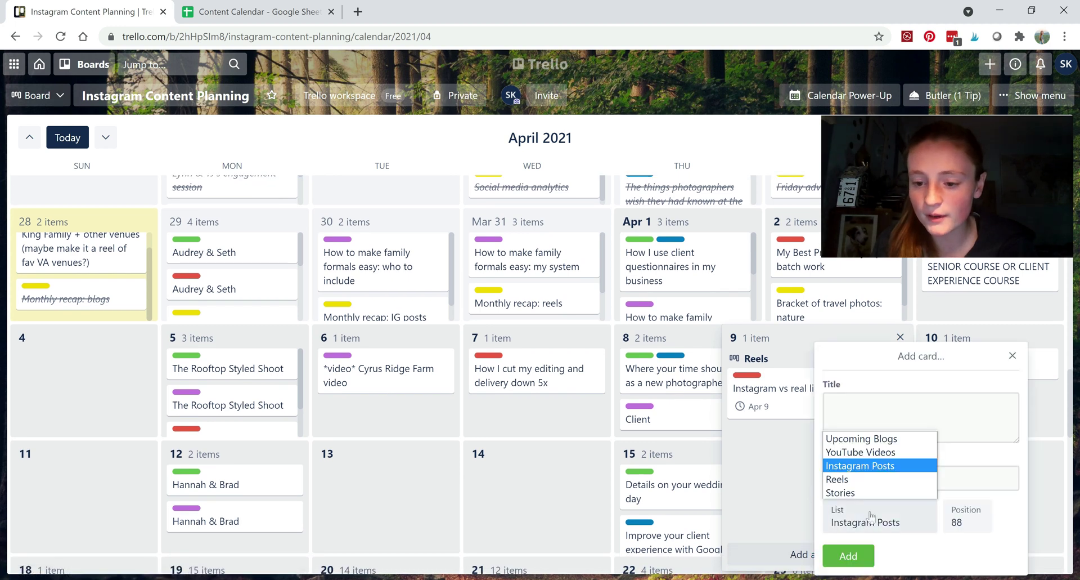
left_click(855, 493)
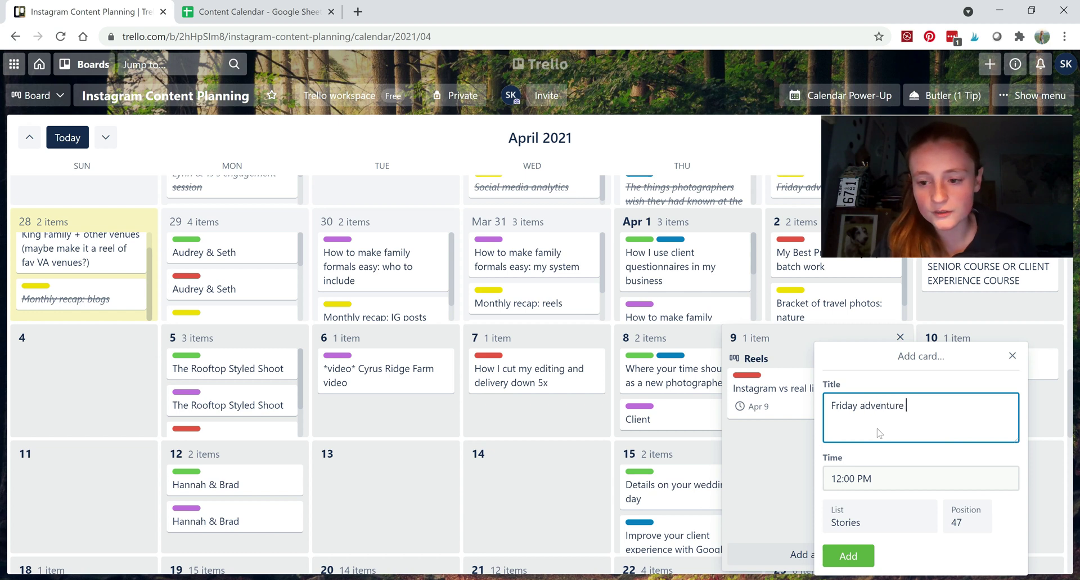
left_click(849, 556)
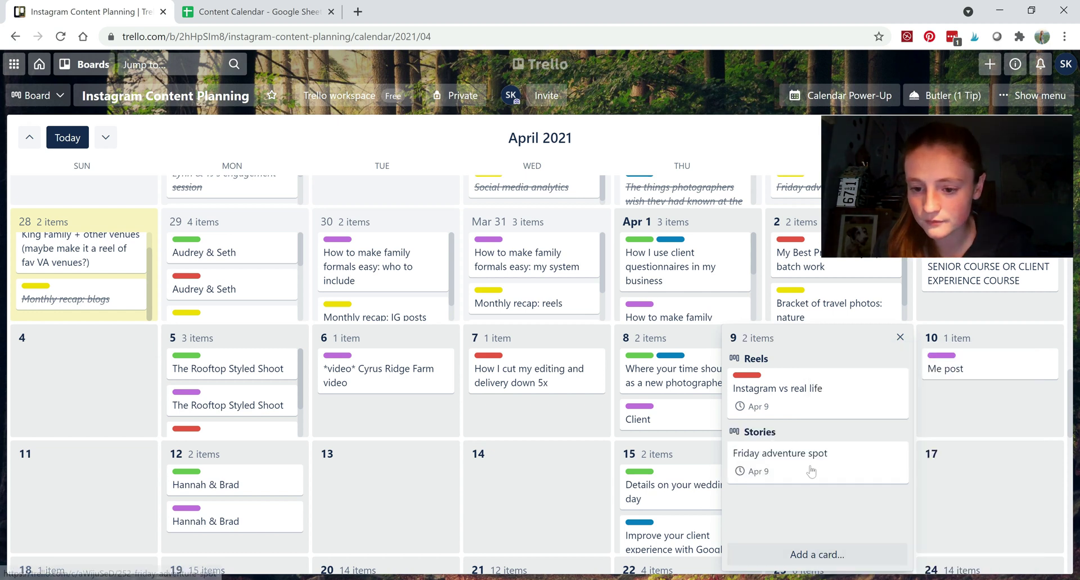
- Give the "Friday adventure spot" card on April 9 the yellow label and return to the calendar
left_click(810, 469)
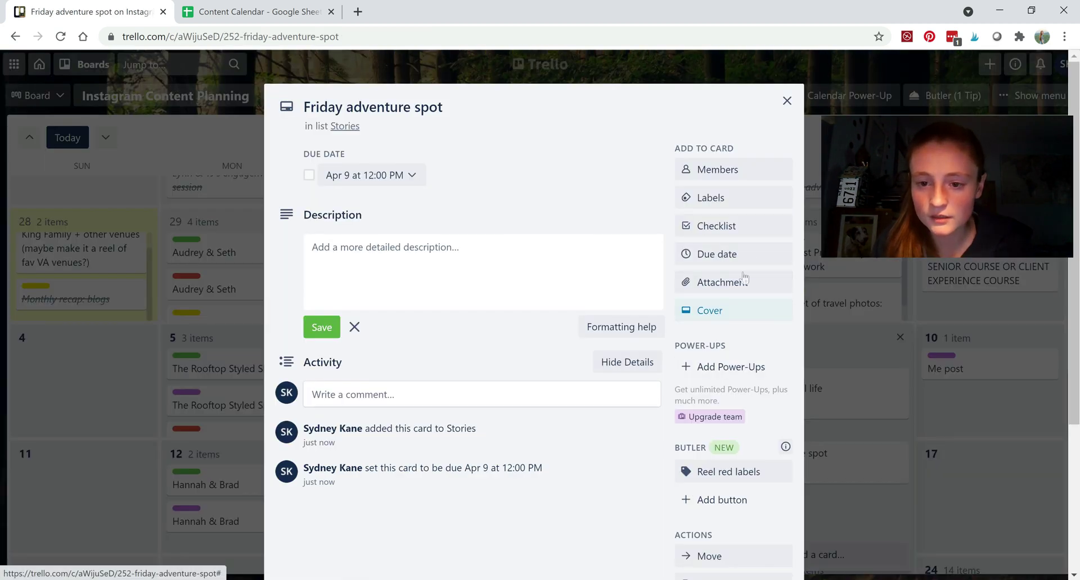
left_click(736, 203)
left_click(759, 341)
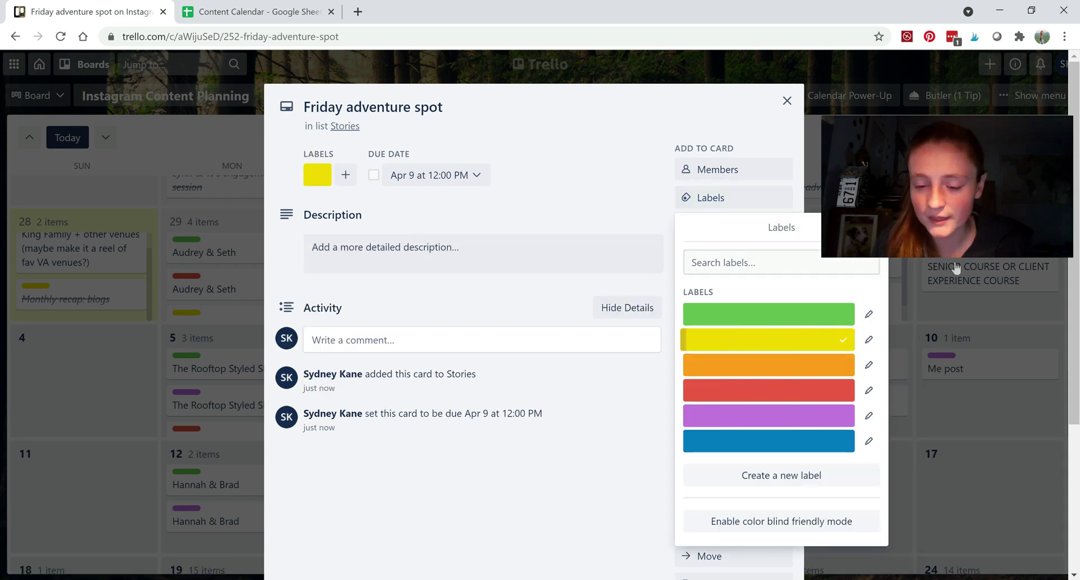
left_click(954, 401)
left_click(947, 413)
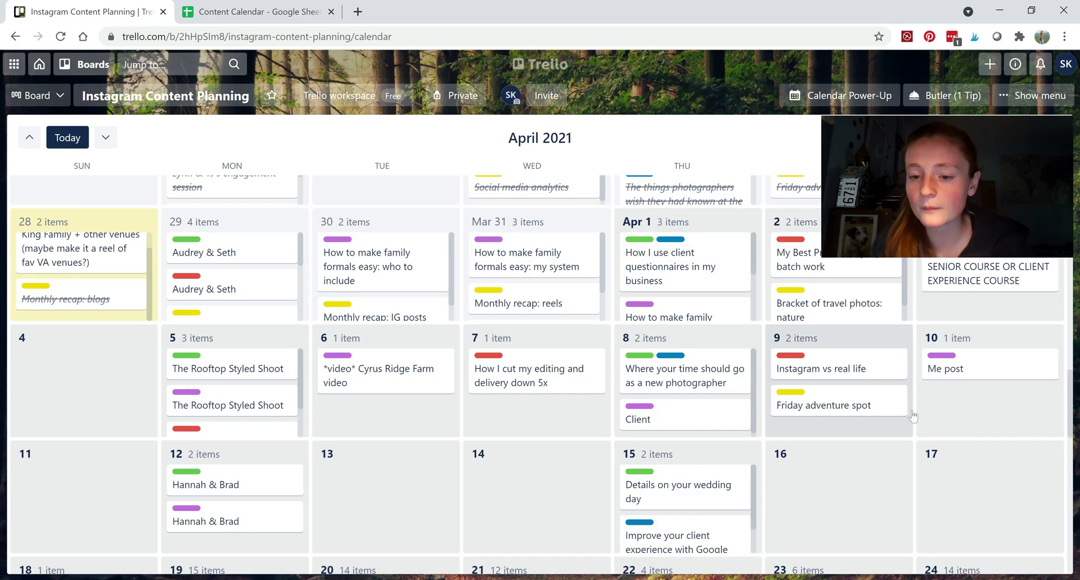
- Add a card titled "Wednesday Analytics" to April 7 in the Stories list at 12:00 PM
scroll(913, 415, "down", 2)
scroll(912, 416, "up", 1)
scroll(526, 365, "down", 1)
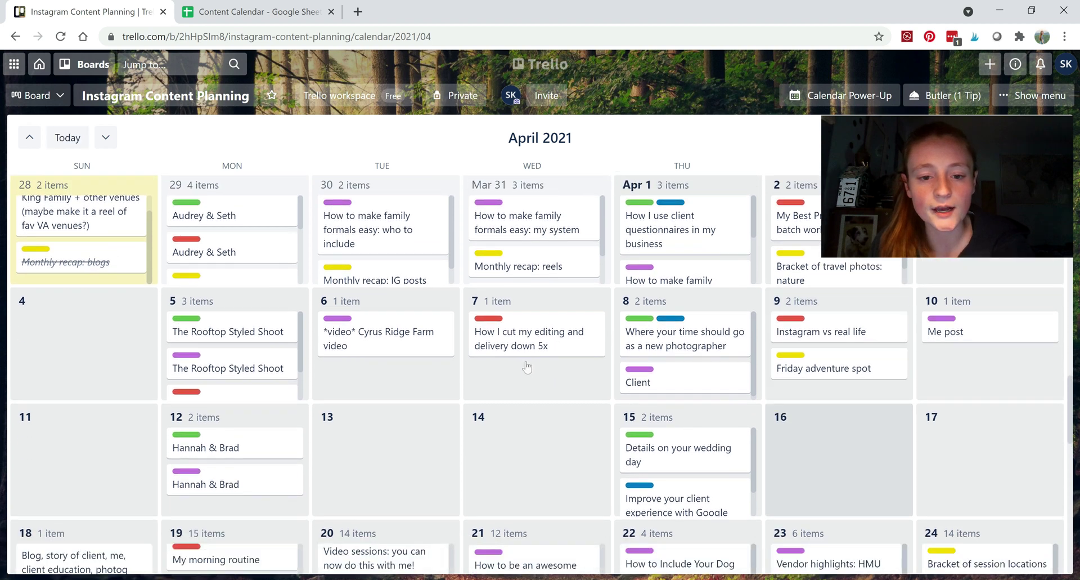
left_click(504, 359)
left_click(555, 481)
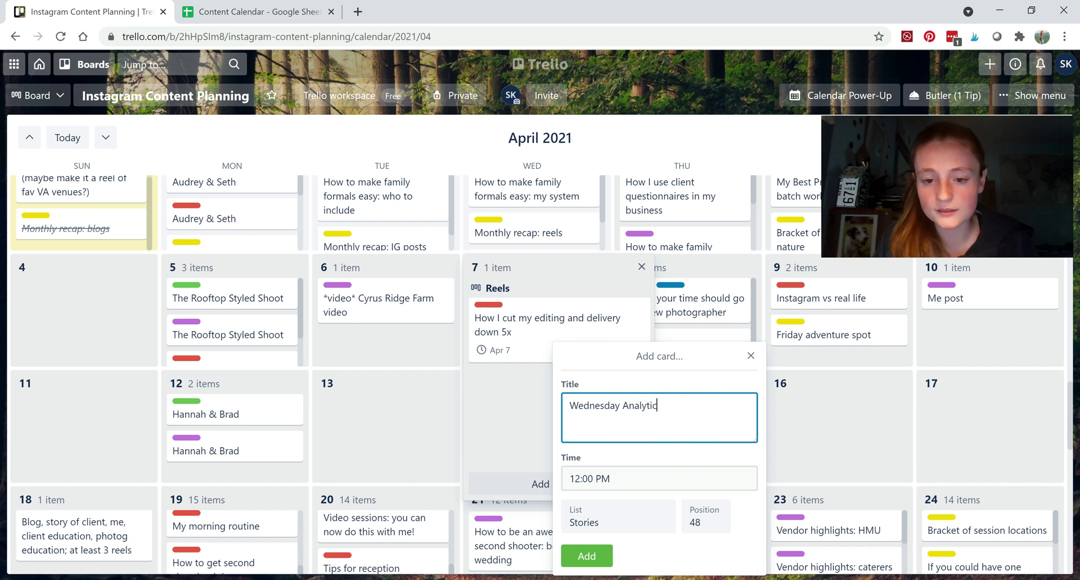
left_click(598, 549)
- Give the "Wednesday Analytics" card on April 7 the yellow label and return to the calendar
left_click(495, 470)
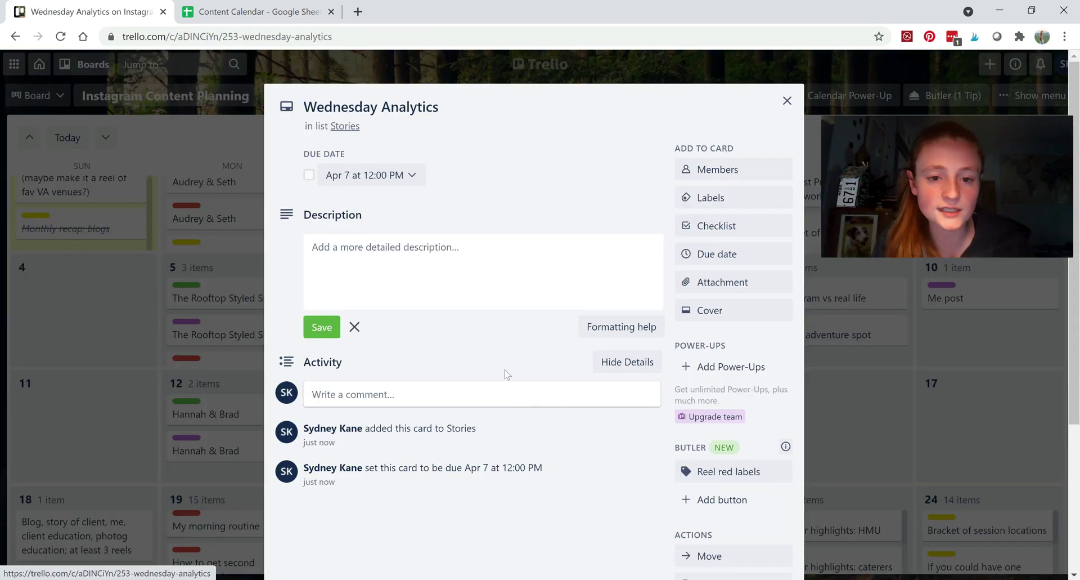
left_click(724, 208)
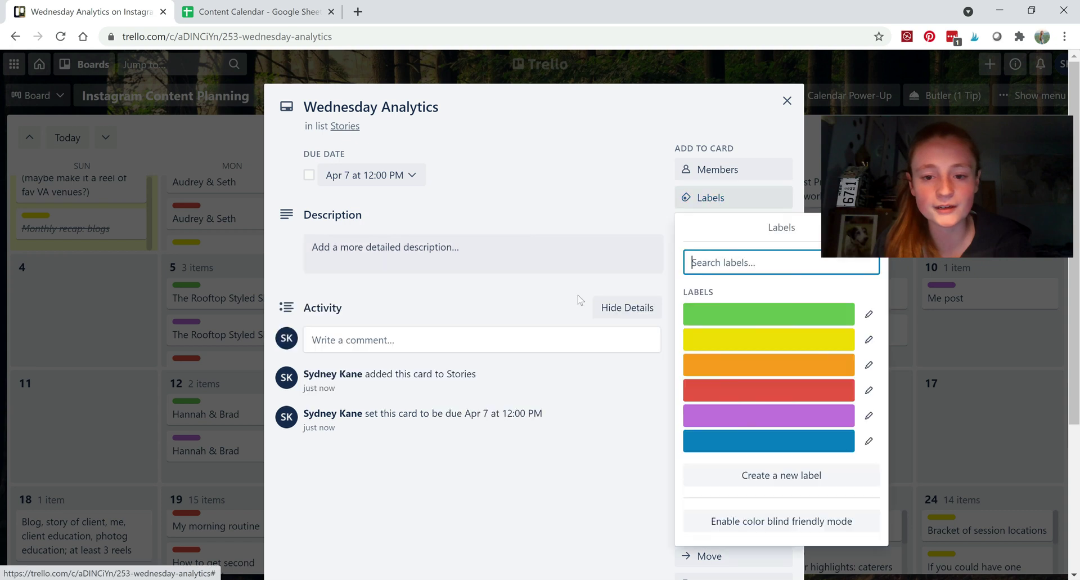
left_click(727, 341)
key("Escape")
key("Escape")
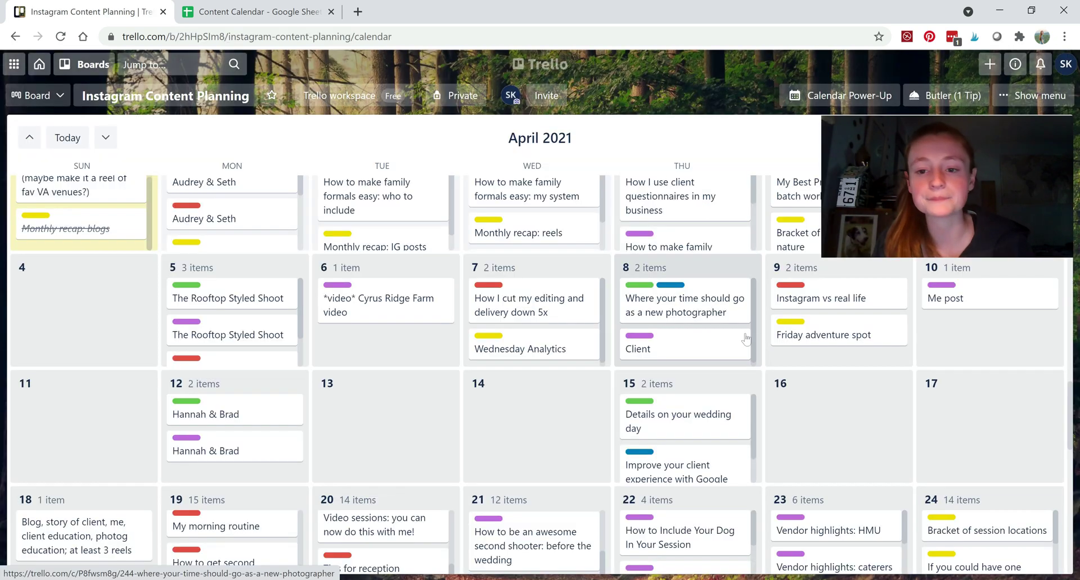
- Move the "If you could have one famous person attend your wedding, who would it be?" card from April 24 to April 6
scroll(764, 319, "down", 1)
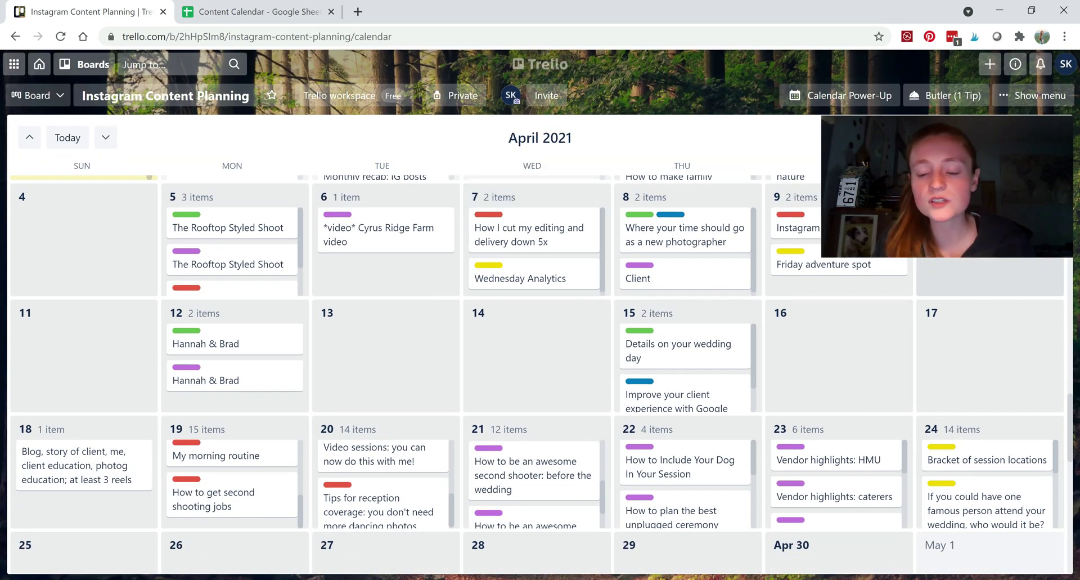
scroll(816, 210, "up", 1)
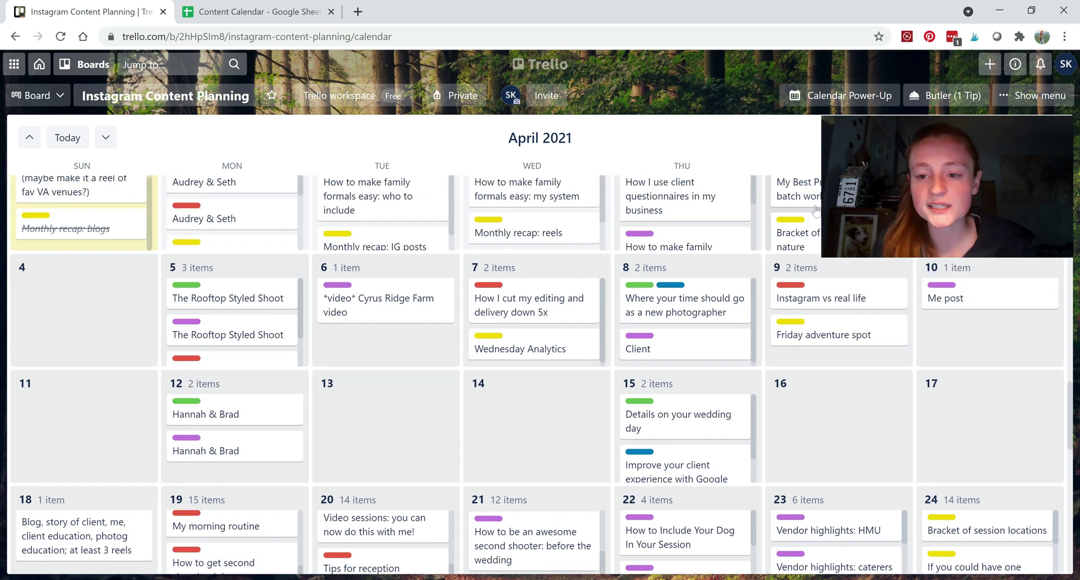
scroll(914, 259, "down", 1)
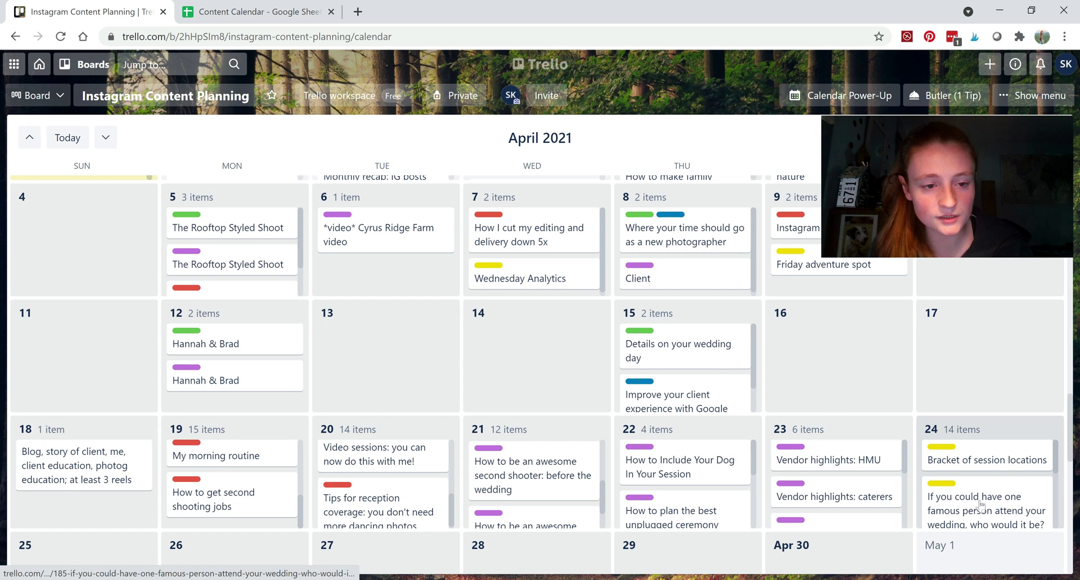
scroll(237, 261, "down", 1)
scroll(237, 261, "up", 1)
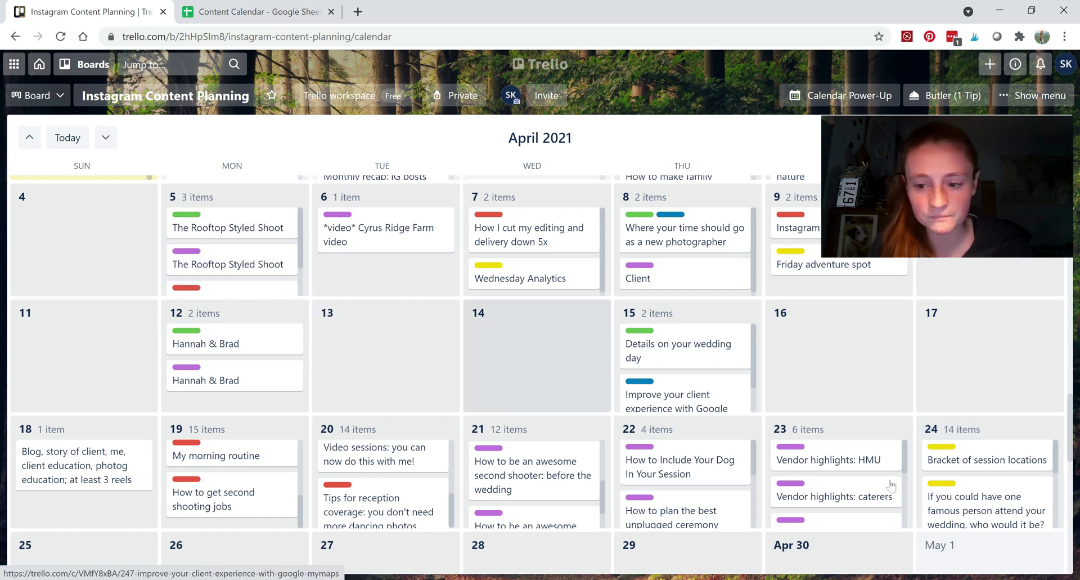
left_click_drag(996, 507, 392, 274)
scroll(394, 277, "down", 1)
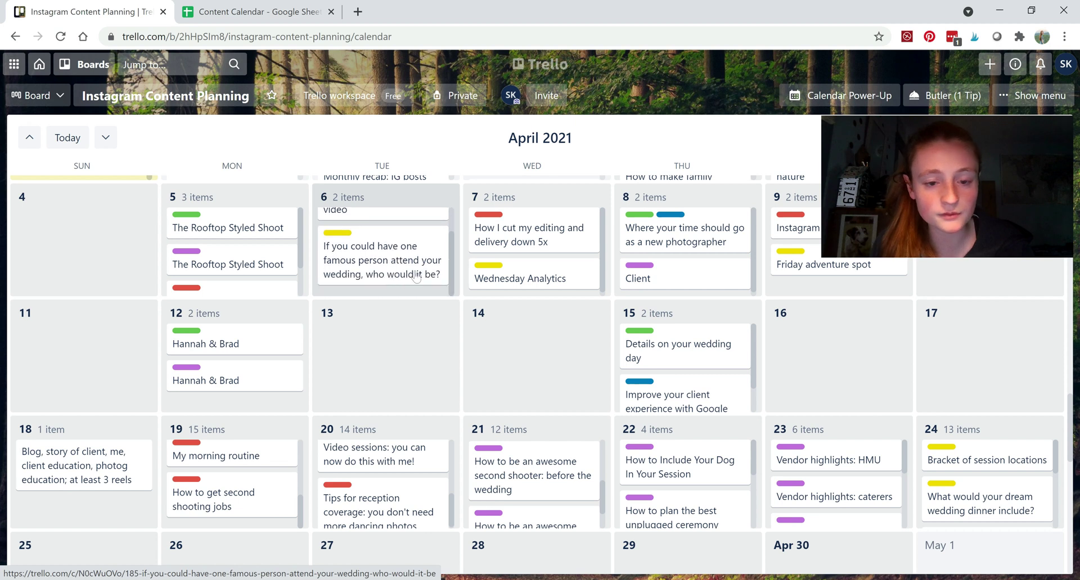
scroll(416, 276, "up", 1)
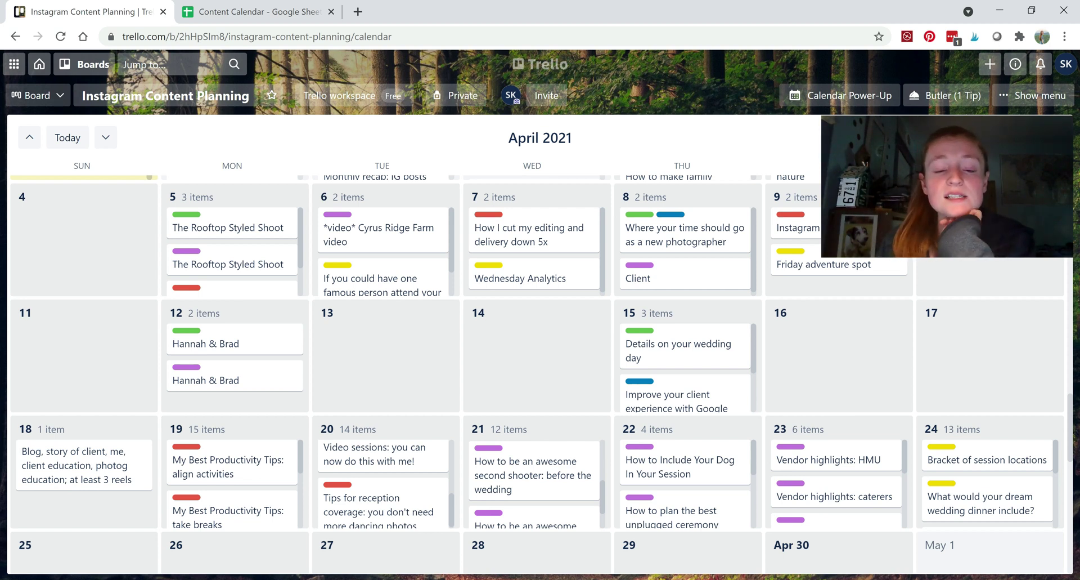
- Review the April calendar, checking the cards planned for the week of April 4 and the open days in the week of April 11
scroll(394, 279, "down", 1)
scroll(394, 280, "up", 1)
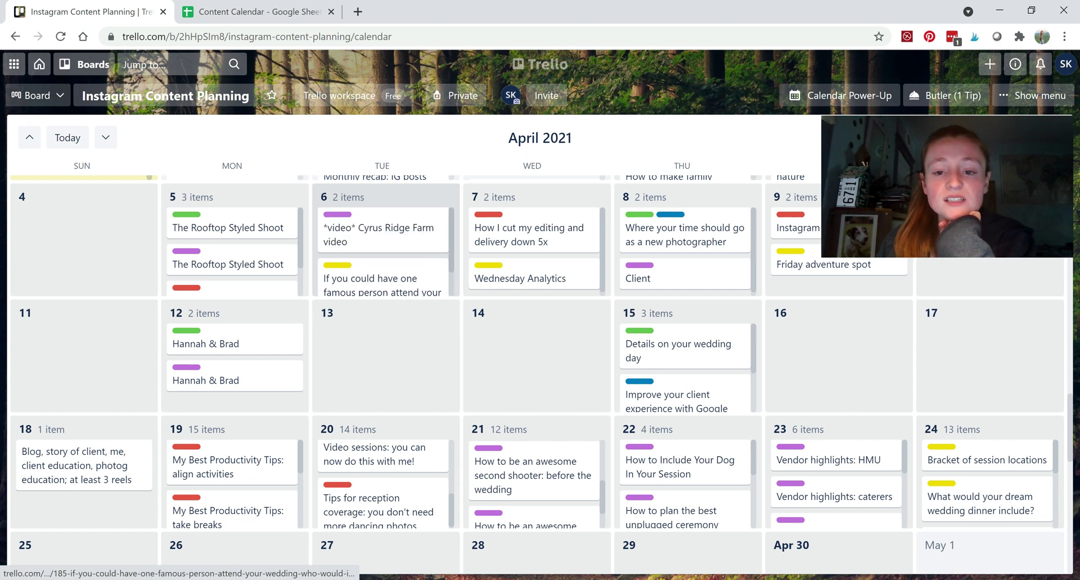
scroll(261, 264, "down", 2)
scroll(260, 263, "up", 2)
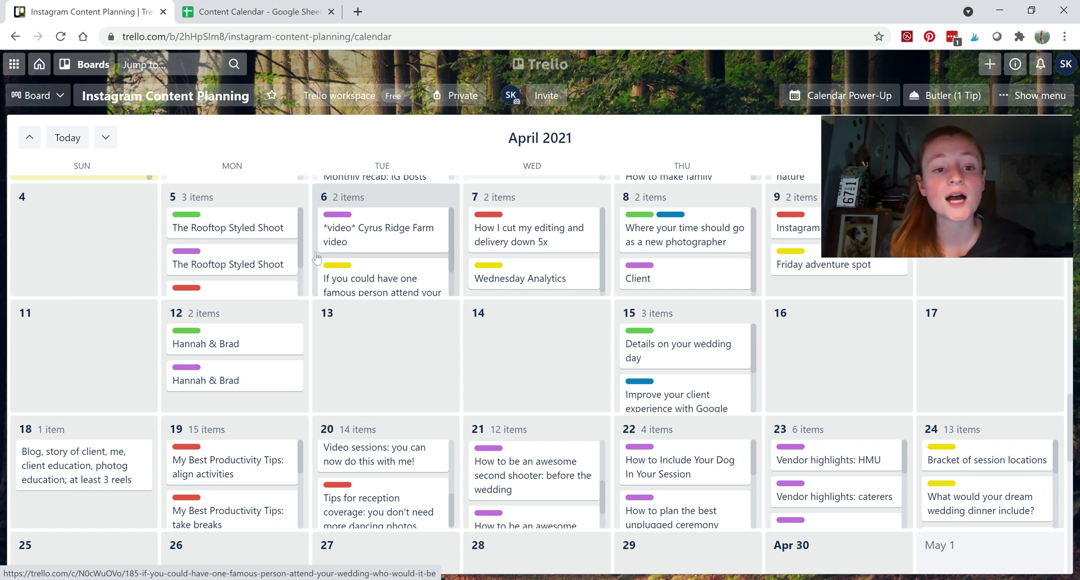
scroll(310, 260, "up", 2)
scroll(310, 260, "up", 1)
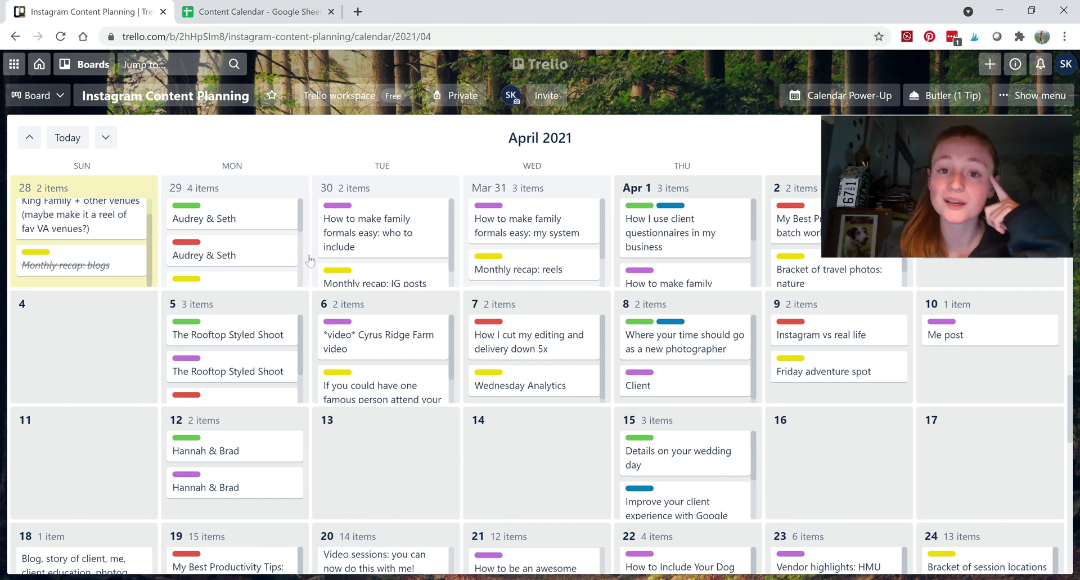
scroll(310, 260, "down", 1)
scroll(310, 260, "down", 2)
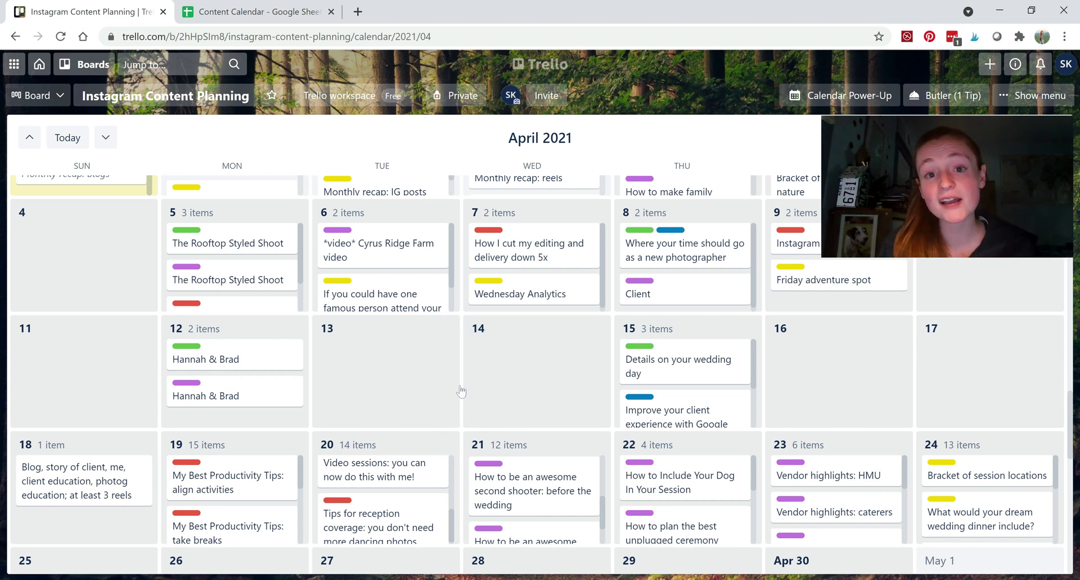
scroll(461, 390, "down", 1)
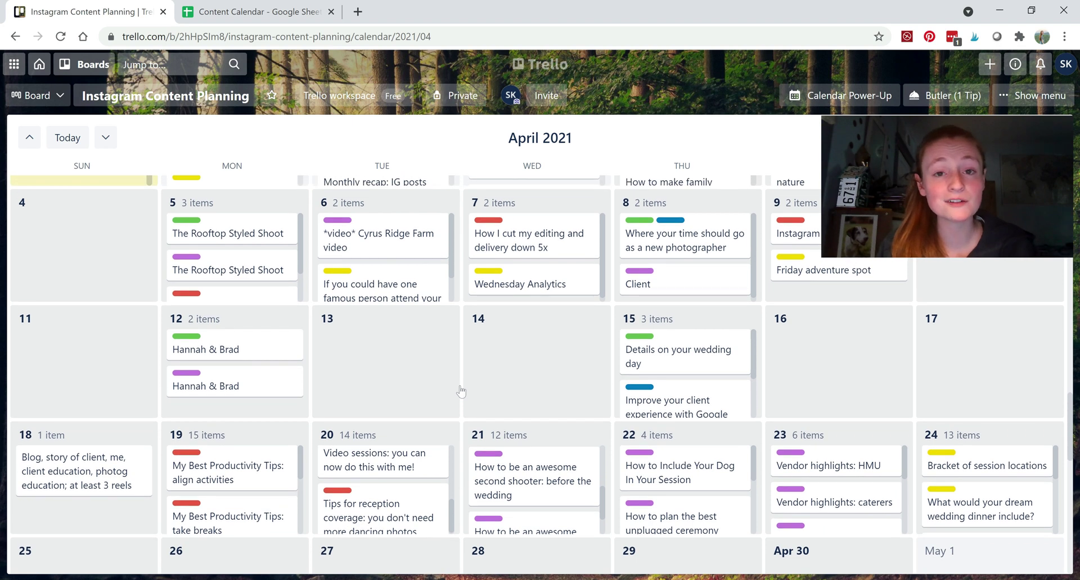
scroll(462, 391, "up", 1)
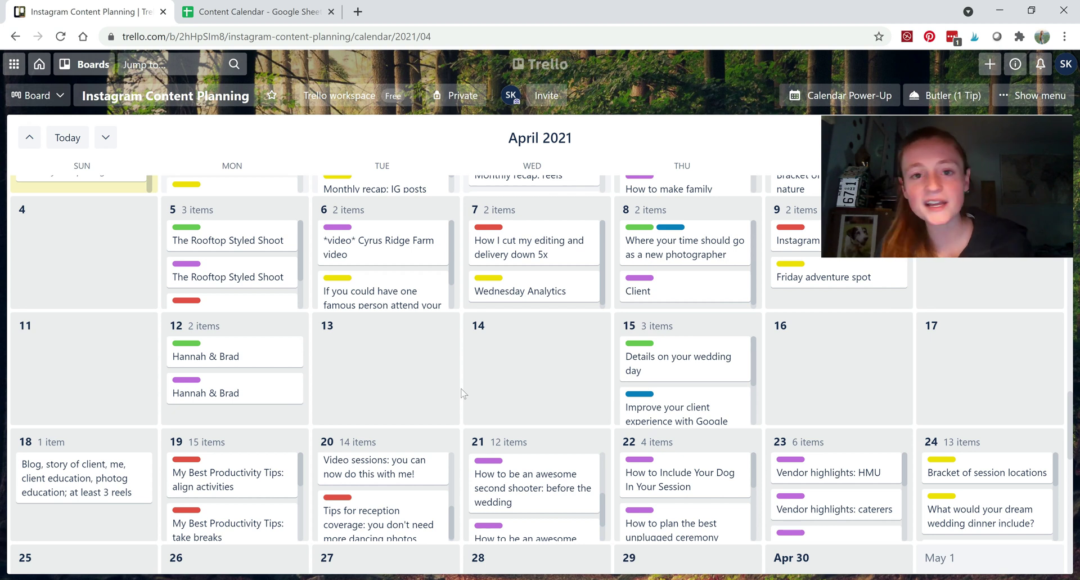
scroll(461, 393, "down", 1)
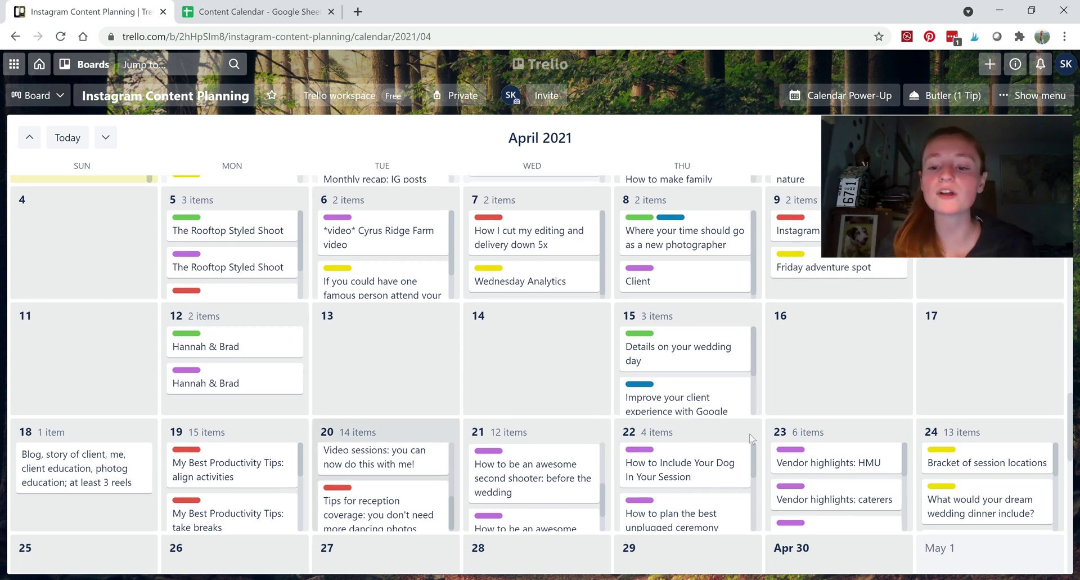